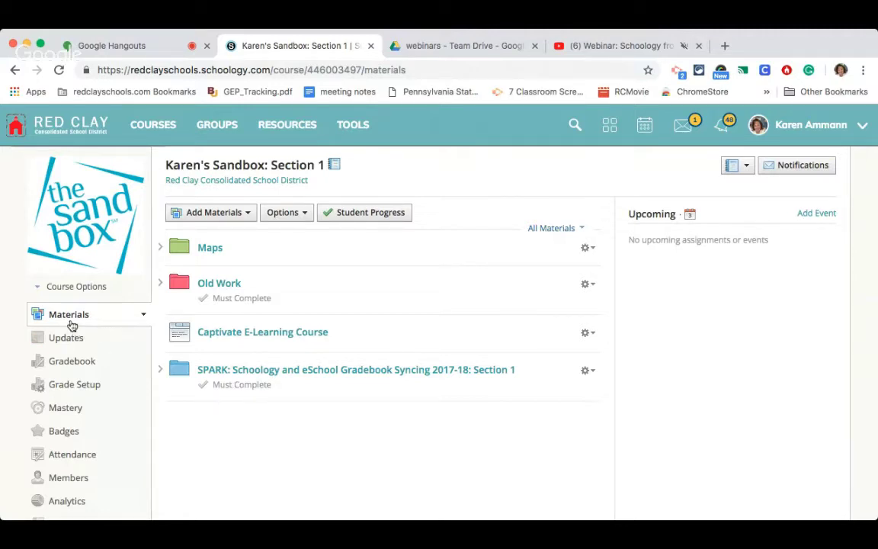
Set the default landing page to Materials in the course's privacy settings and save the changes.
click(72, 345)
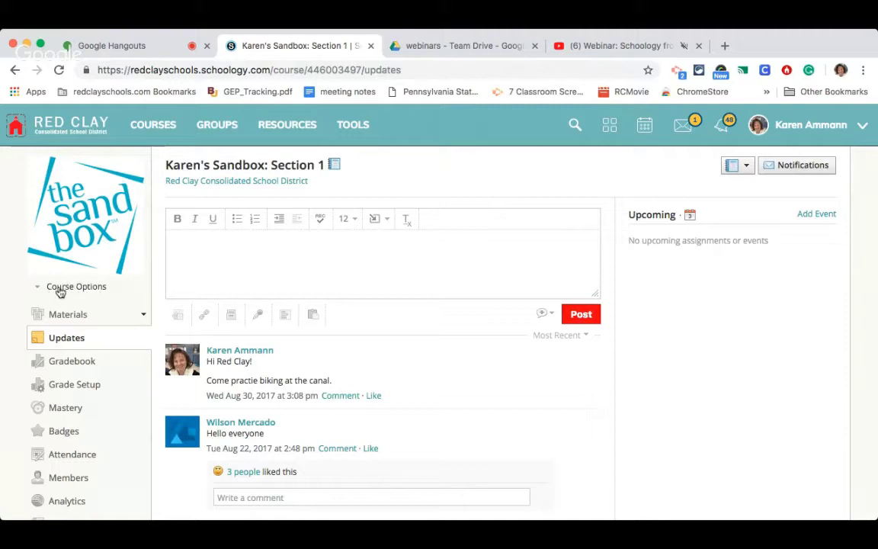
click(88, 290)
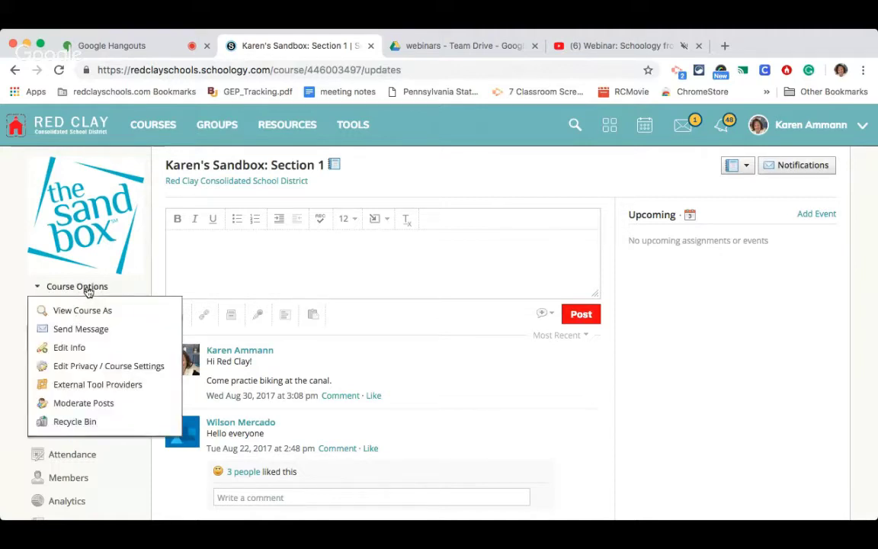
click(78, 372)
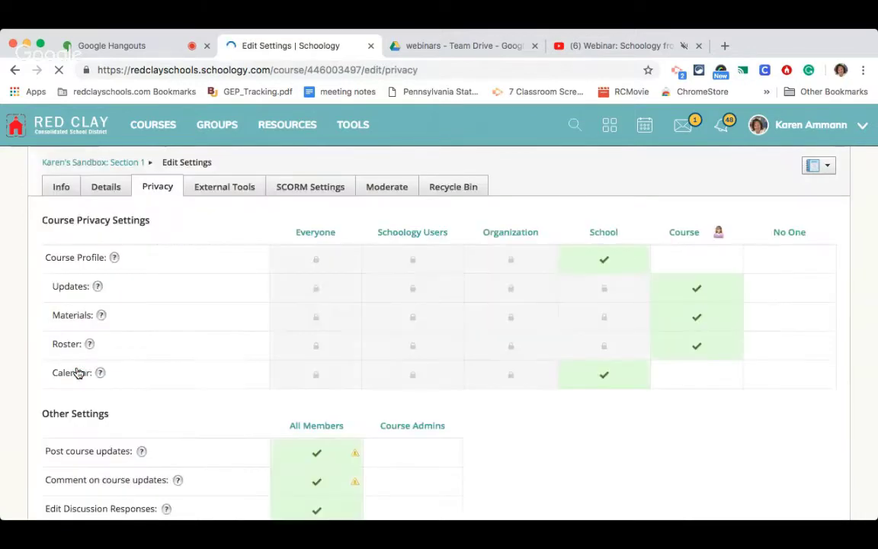
scroll(206, 362, down, 3)
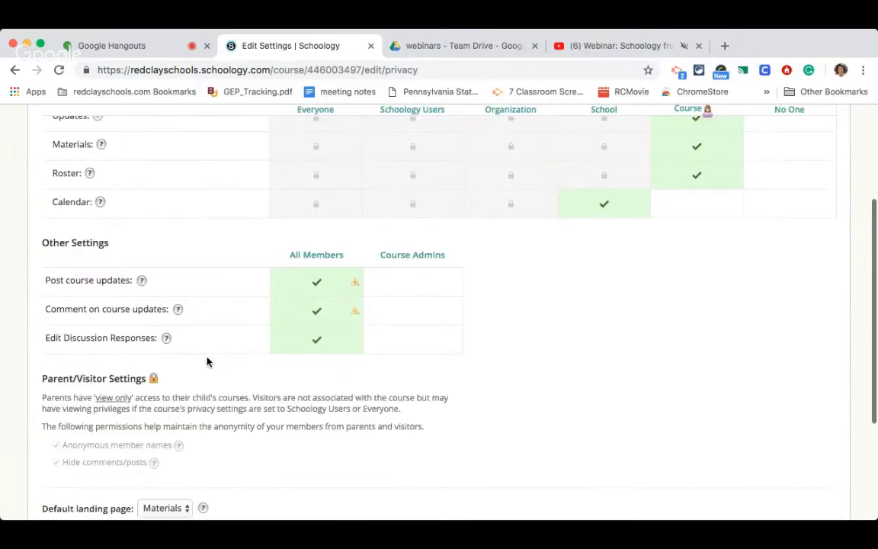
scroll(207, 362, down, 3)
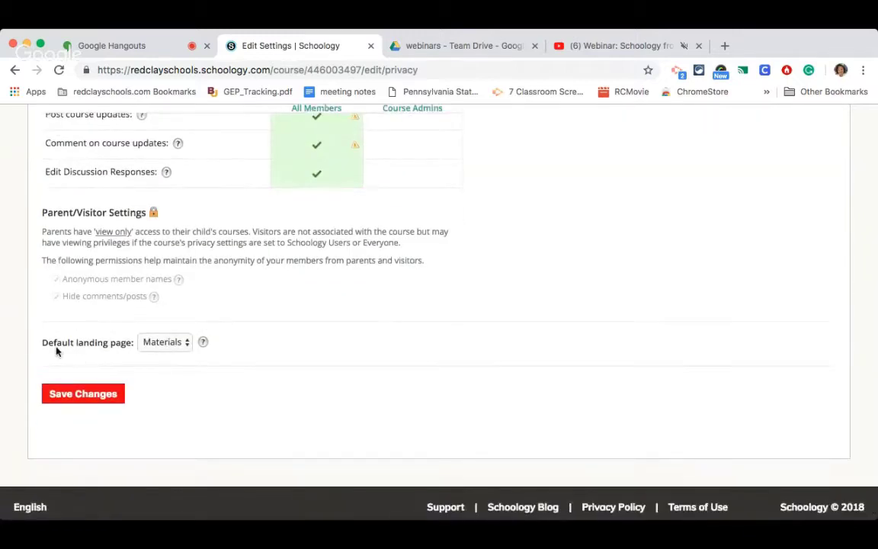
click(182, 343)
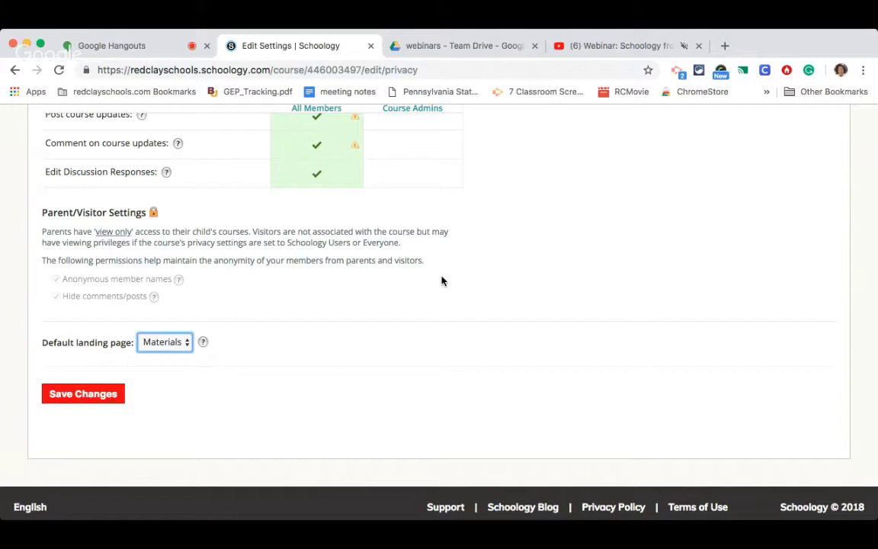
click(70, 396)
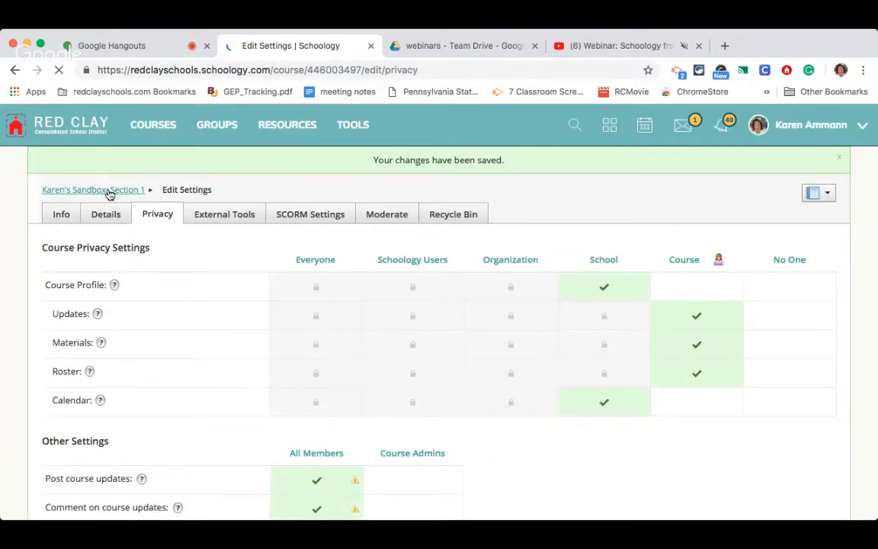
Return to the sandbox course's updates and post the update "Home due on Friday!".
click(109, 191)
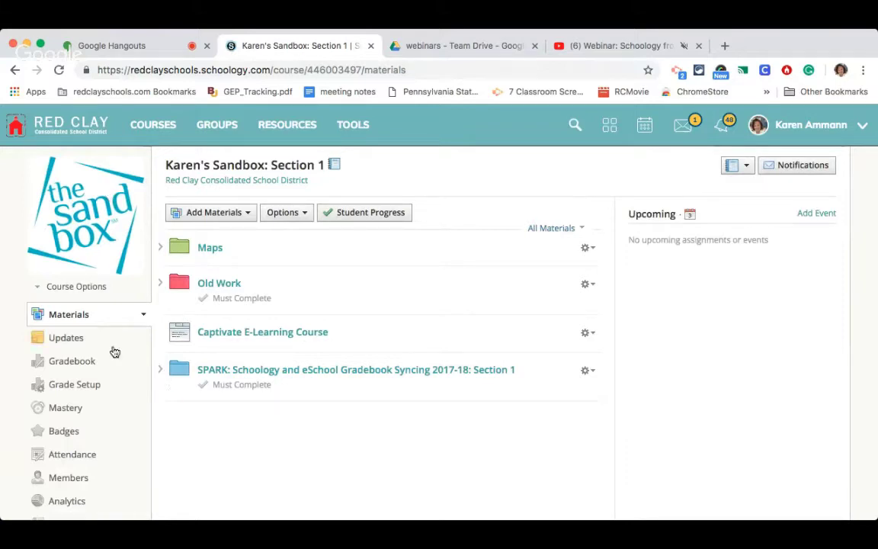
click(76, 340)
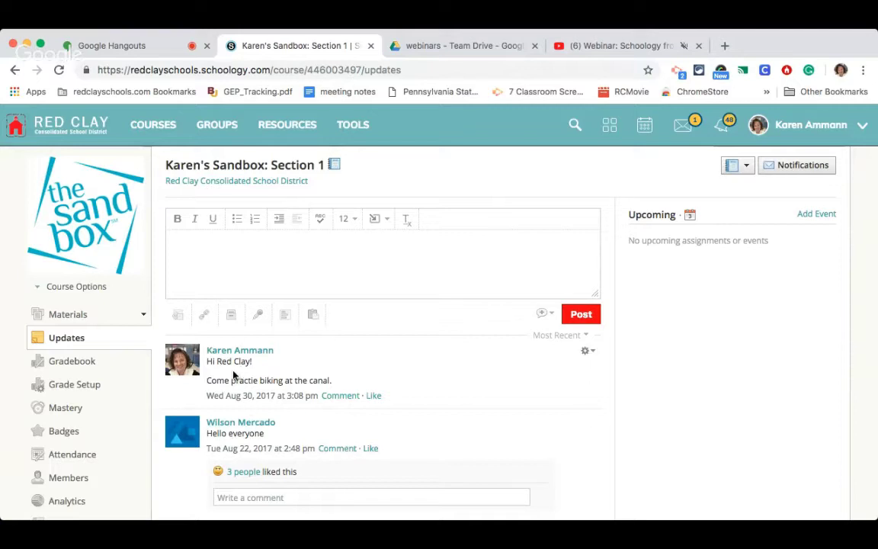
click(225, 241)
text(Home due )
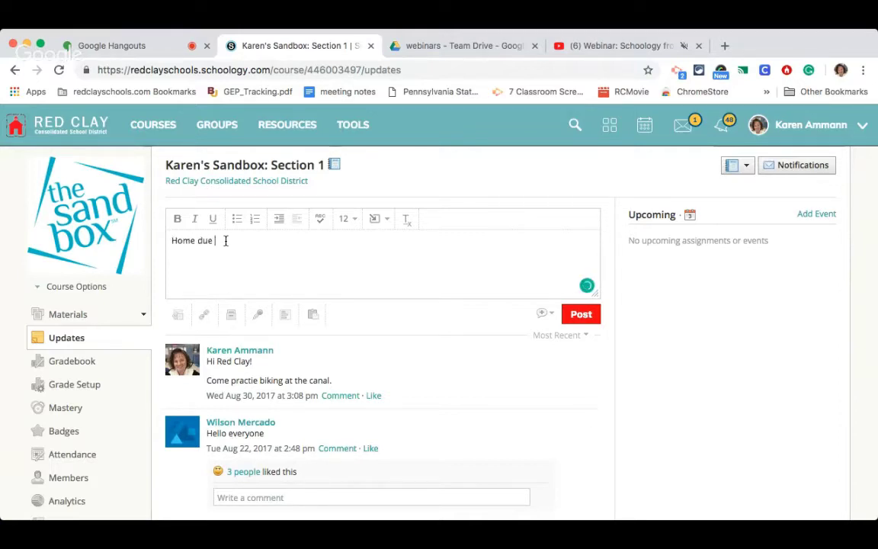
text(on Friday!)
click(587, 315)
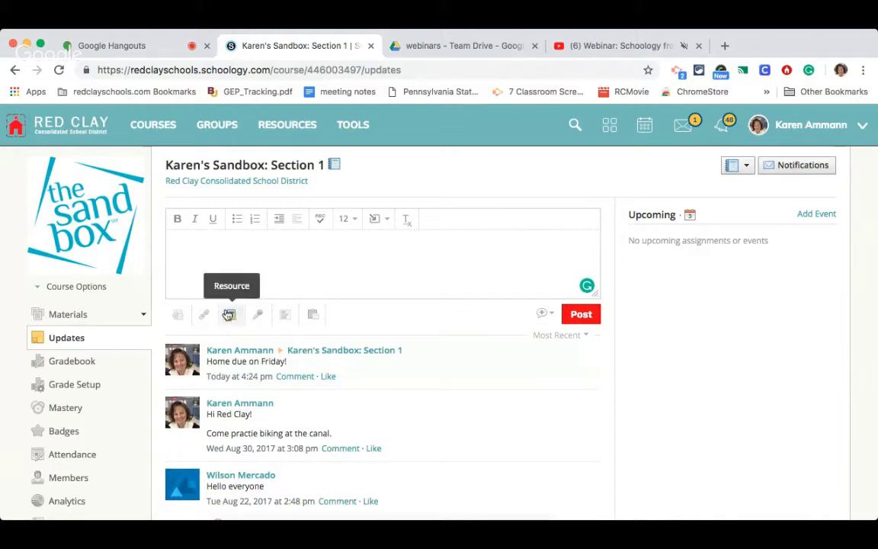
Start a poll in a new course update with the question "What you doing for Winter Break?".
click(281, 314)
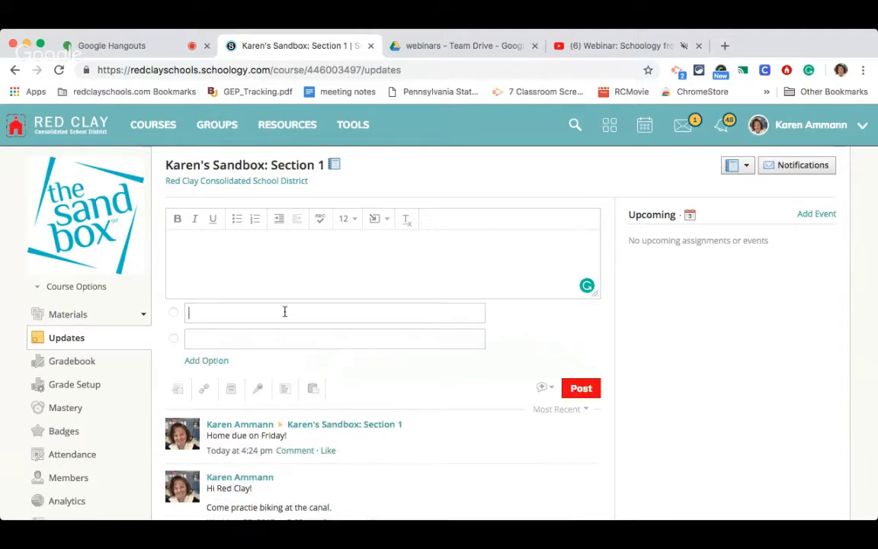
click(271, 275)
text(What you)
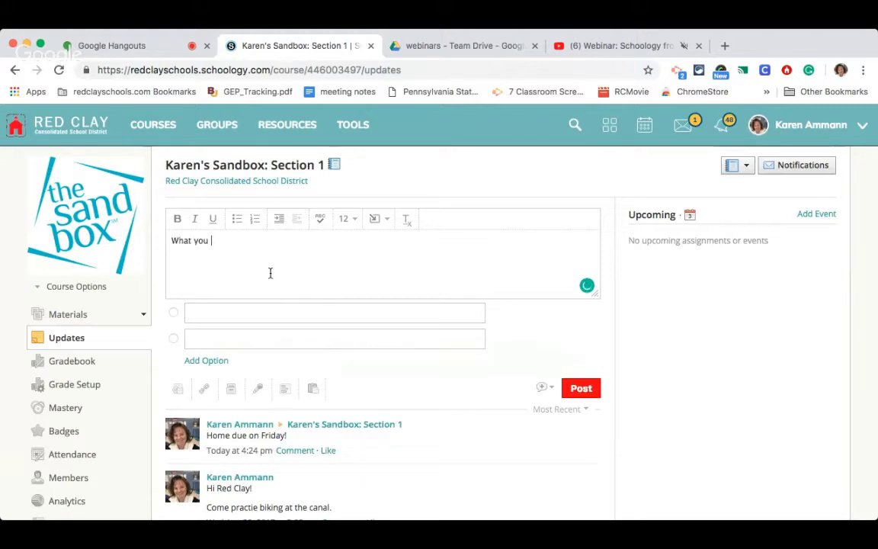
text( doing for Winte)
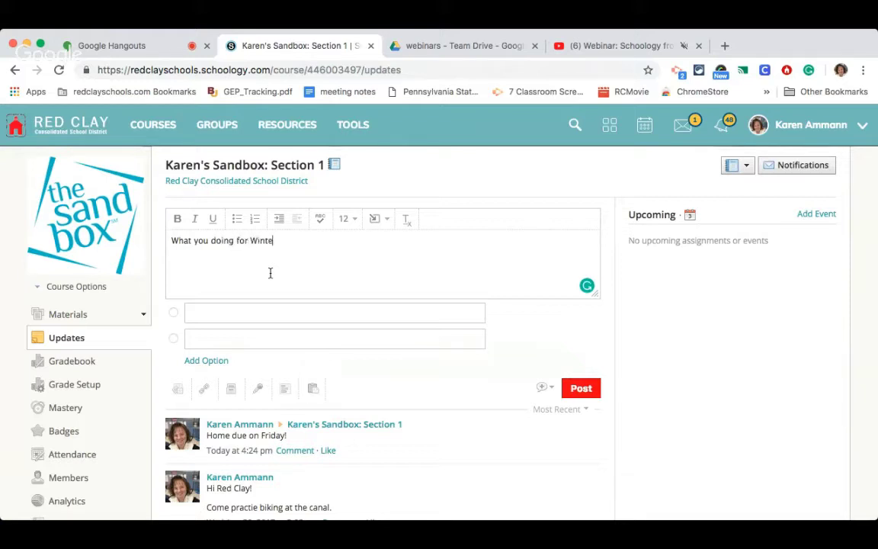
text(r Break?)
Enter "No homeowork" and "Sleeping" as the first two poll options.
click(247, 313)
text(No homew)
key(BackSpace)
key(BackSpace)
key(BackSpace)
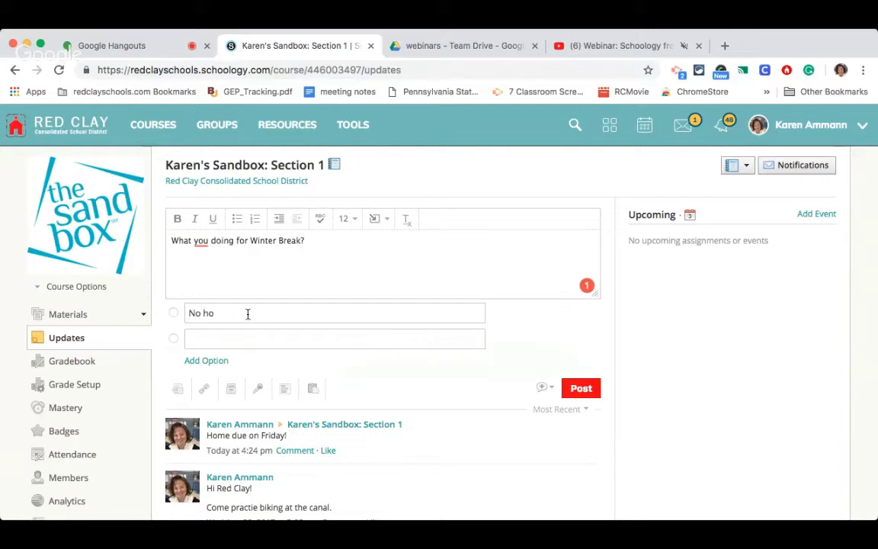
text(meowor)
key(BackSpace)
text(ork)
click(245, 337)
text(Sleeping)
Add the poll options "Visiting Family" and "Baking and eating", and post the poll.
click(219, 361)
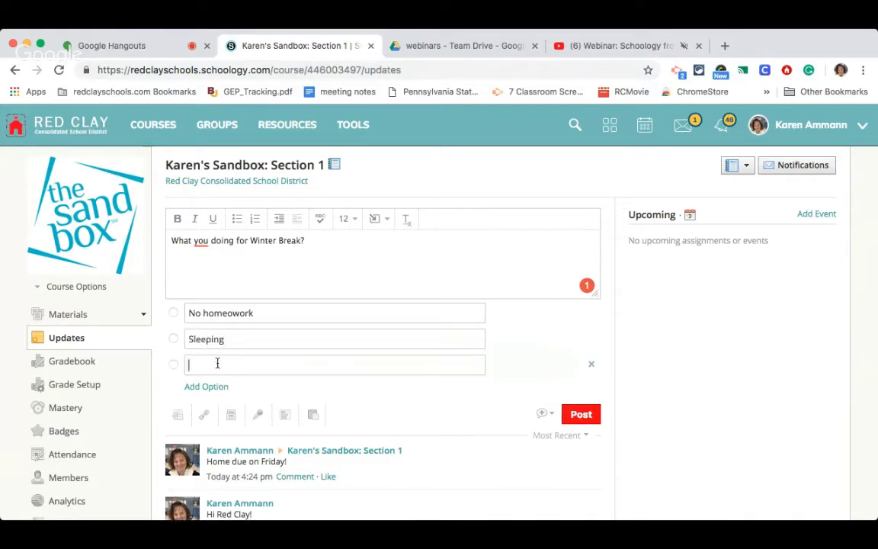
text(Visiting Family)
click(200, 387)
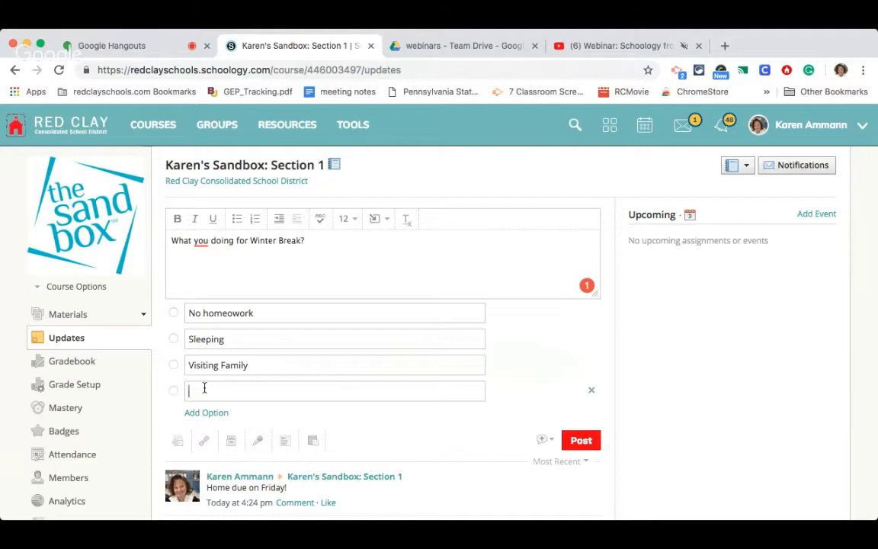
text(Baking and eating)
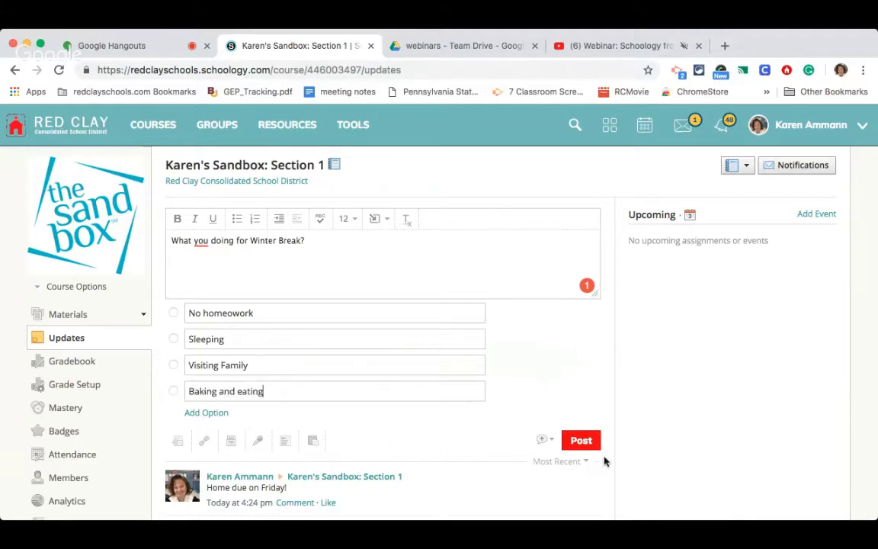
click(580, 442)
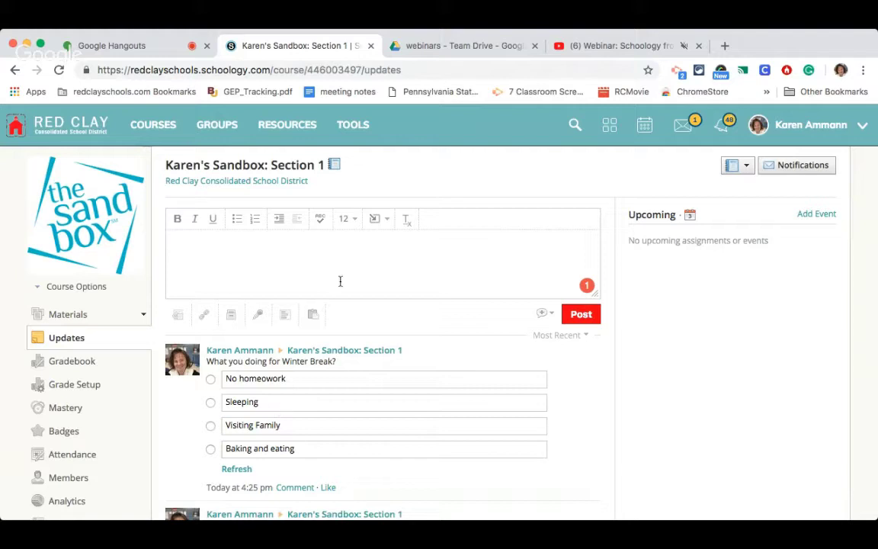
Post the update "Field Trip Form Due" and display it as a course announcement.
click(397, 253)
text(Field Trip Form DUe)
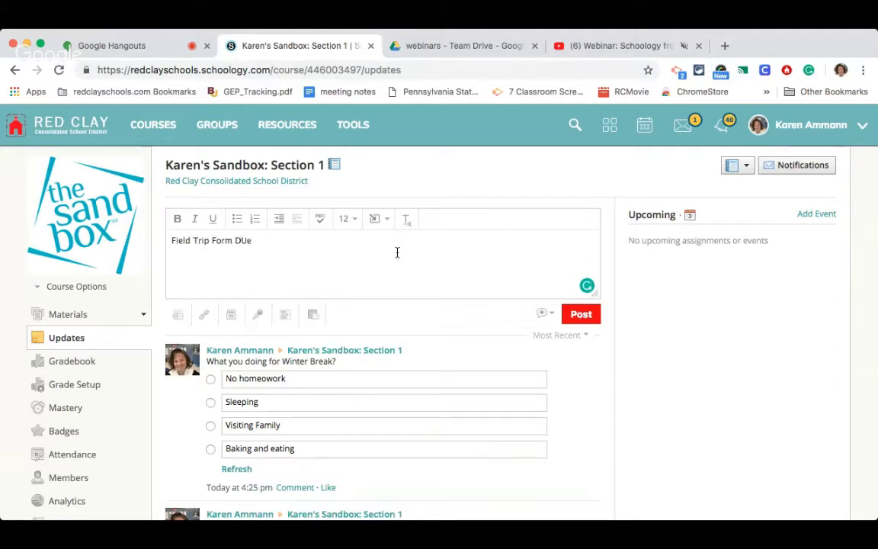
key(BackSpace)
key(BackSpace)
text(ue)
click(552, 314)
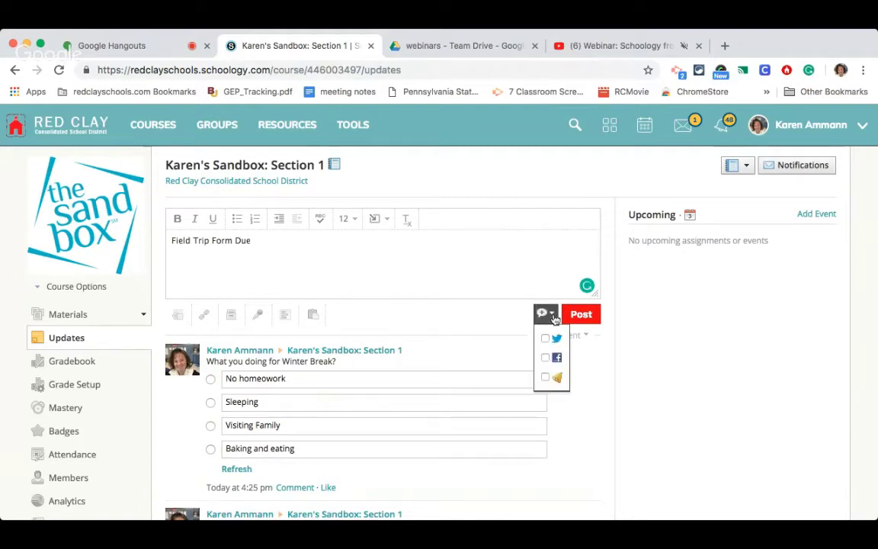
click(547, 378)
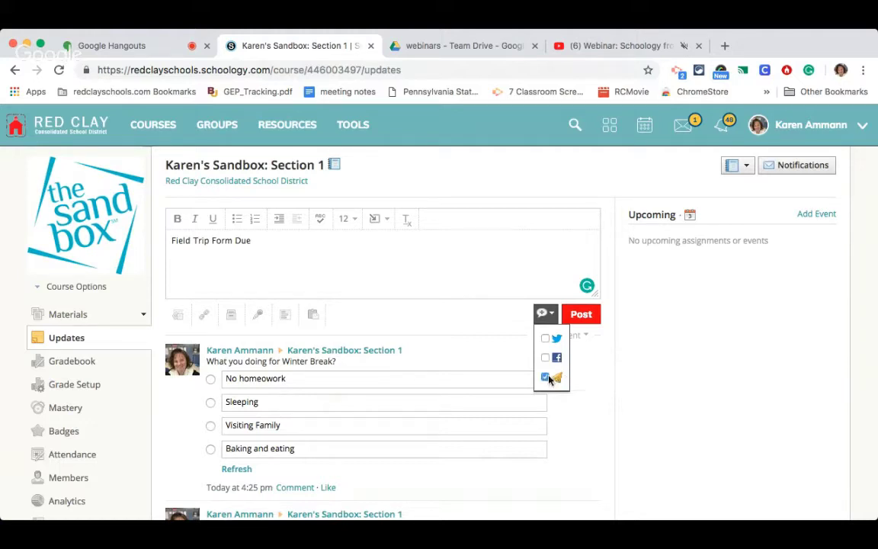
click(581, 314)
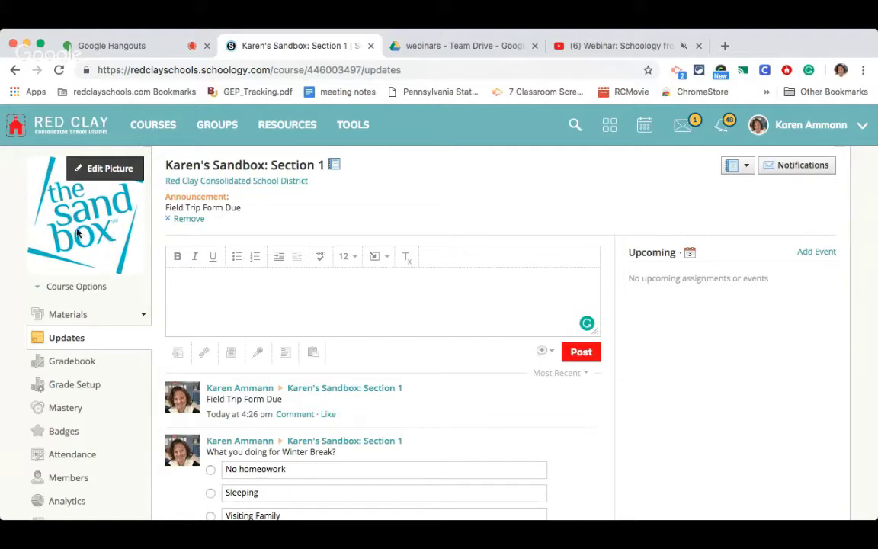
Replace the course's profile picture with the illustration of a brain and close the picture editor.
click(104, 170)
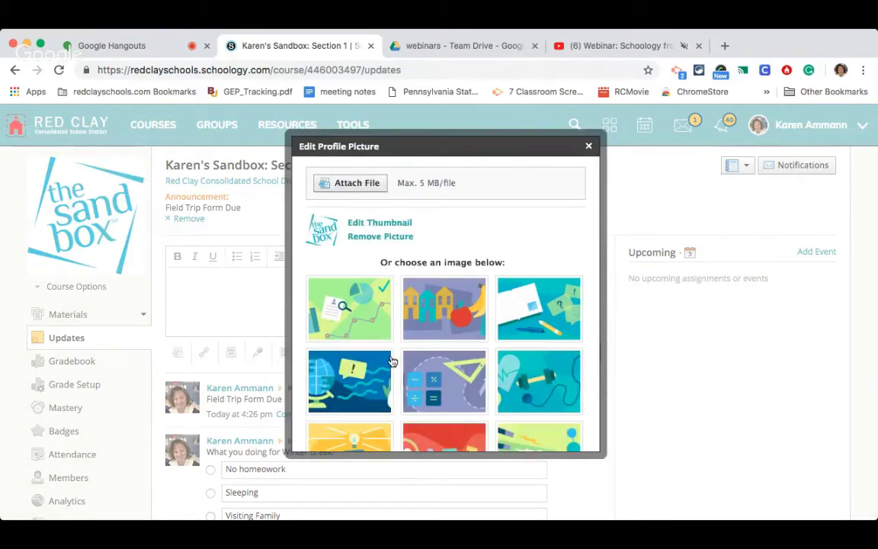
scroll(390, 361, down, 2)
scroll(390, 360, down, 3)
scroll(392, 360, up, 5)
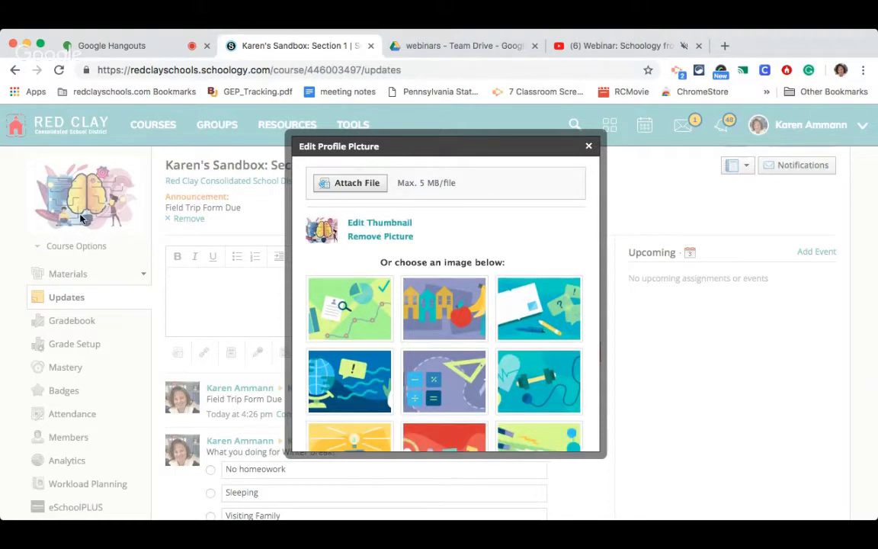
click(588, 147)
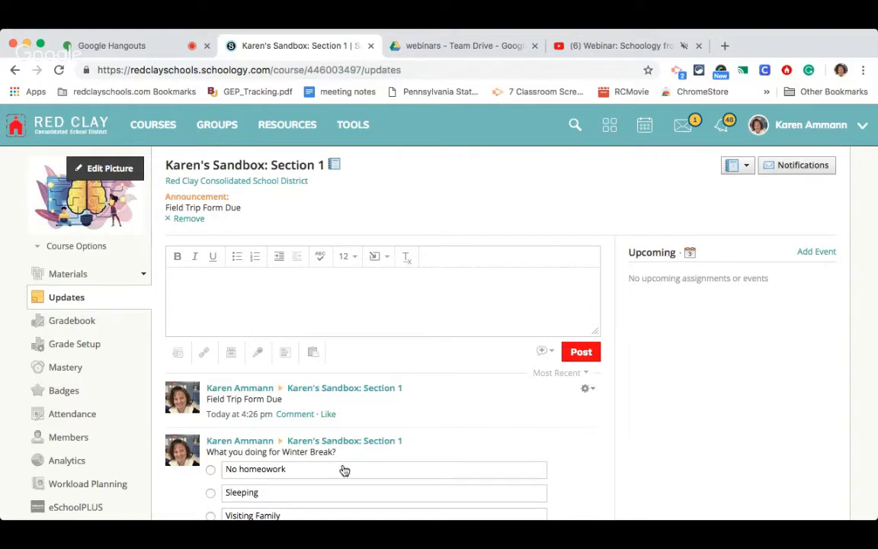
Start adding members to the course and limit the list of people to Forest Oak Elementary School.
click(67, 437)
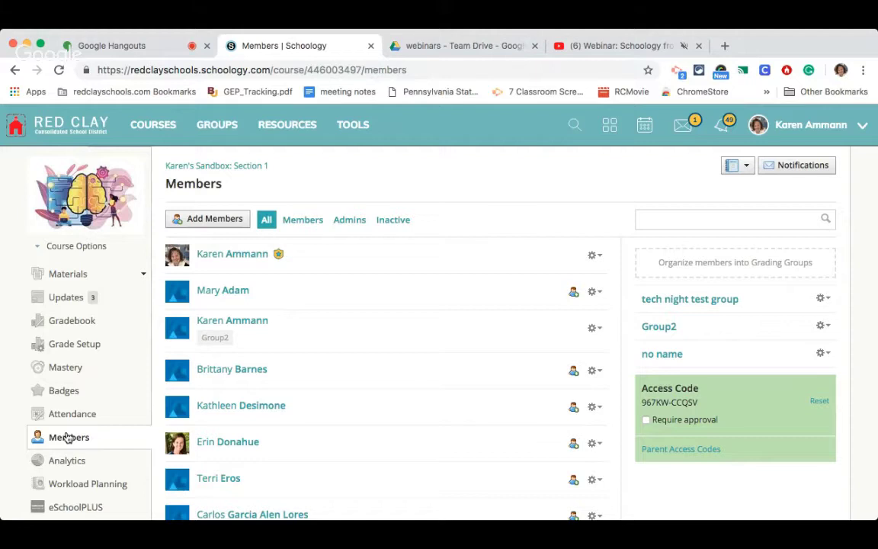
click(206, 223)
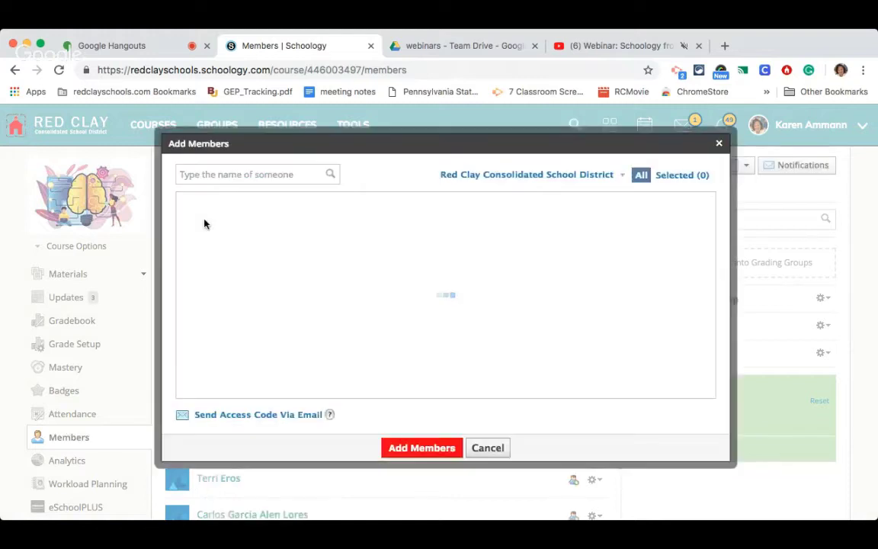
click(506, 175)
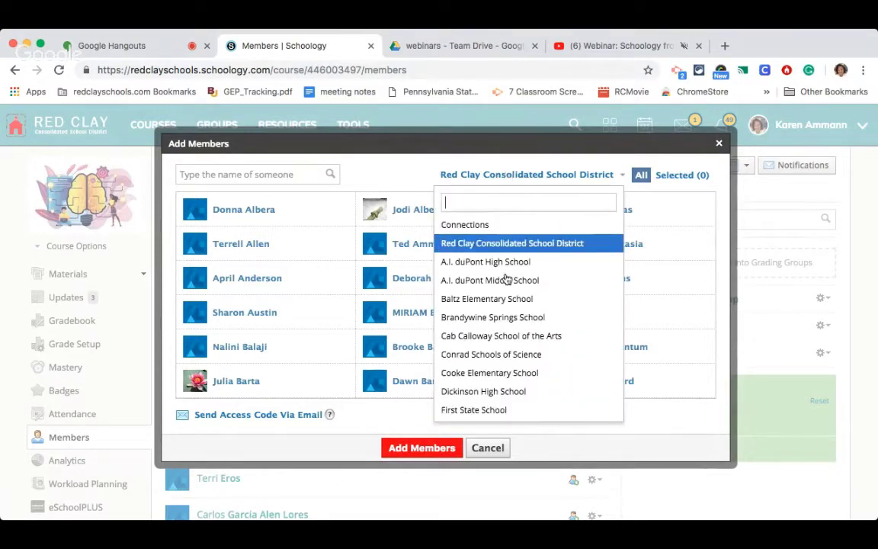
scroll(503, 320, down, 3)
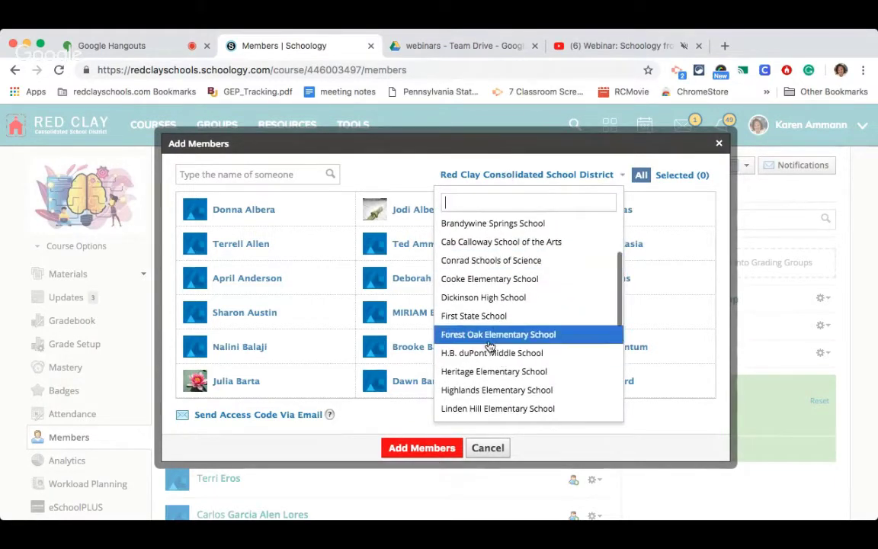
click(490, 335)
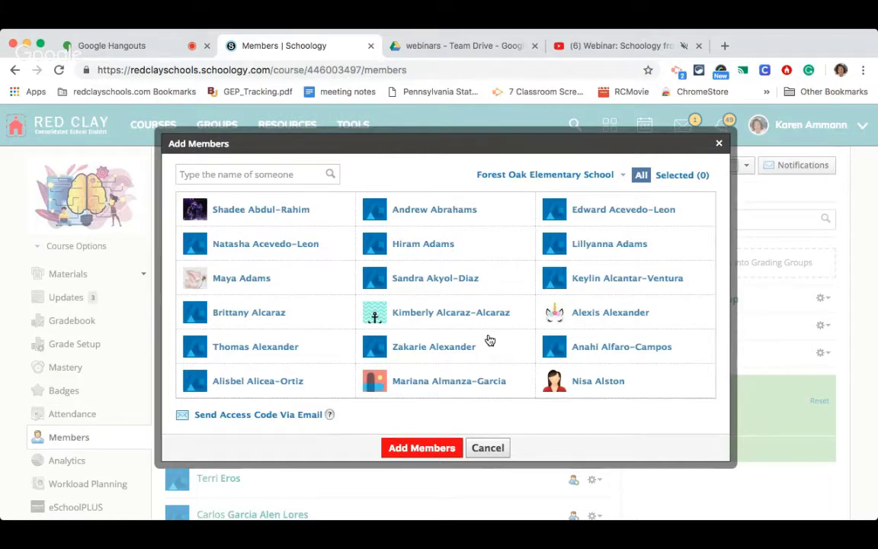
Search the school's people by the colleague's last name, correcting its spelling and adding the apostrophe.
click(287, 176)
text(obrien)
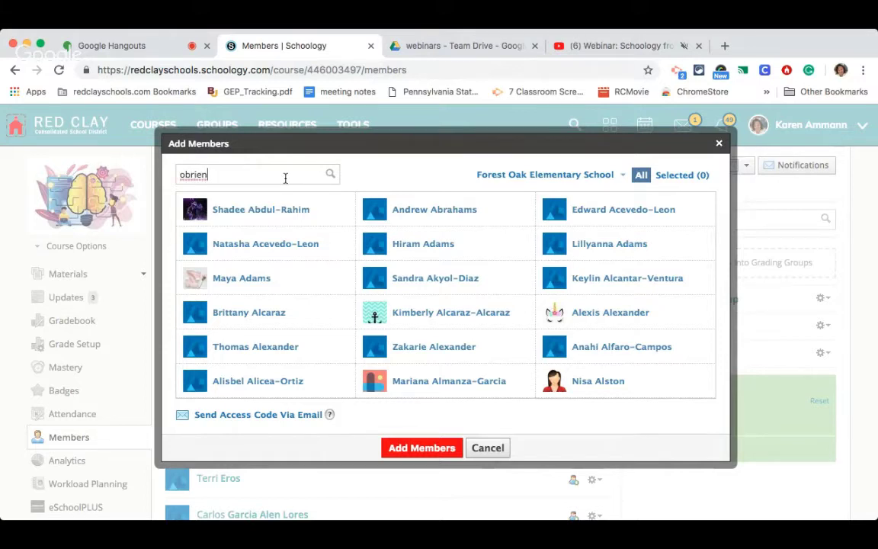
key(BackSpace)
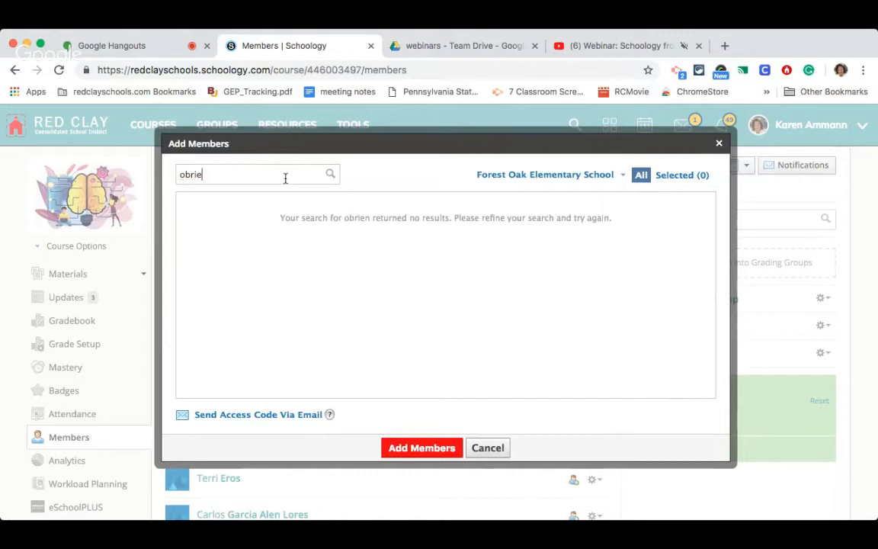
key(BackSpace)
text(an)
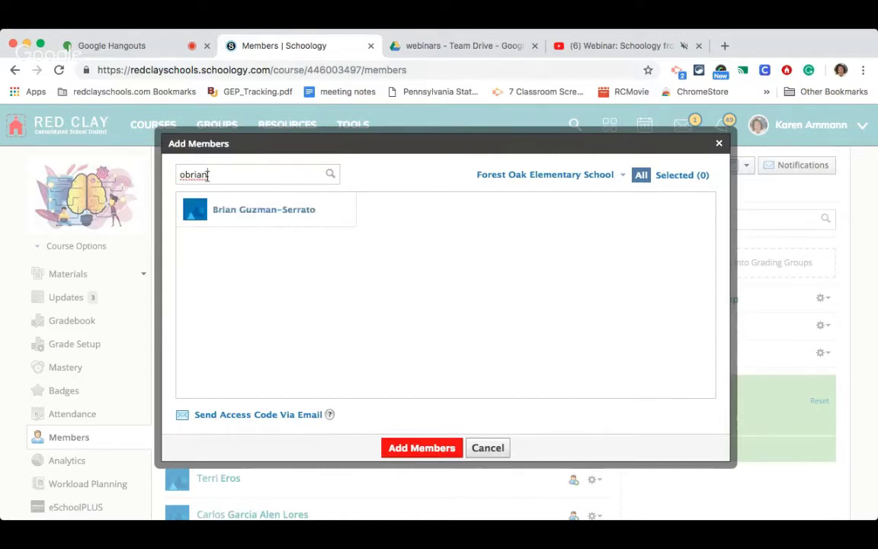
click(183, 175)
text(')
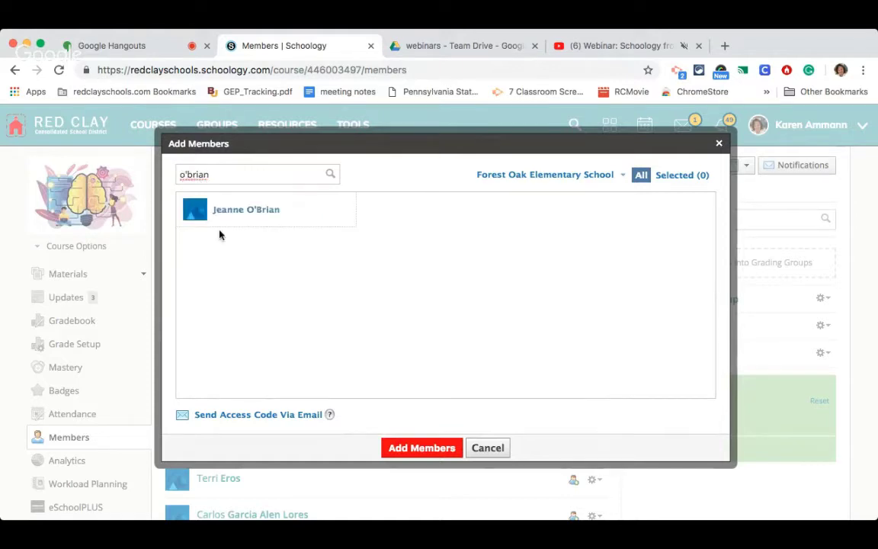
Add the found colleague to the course as a member and make that person a co-admin.
click(259, 208)
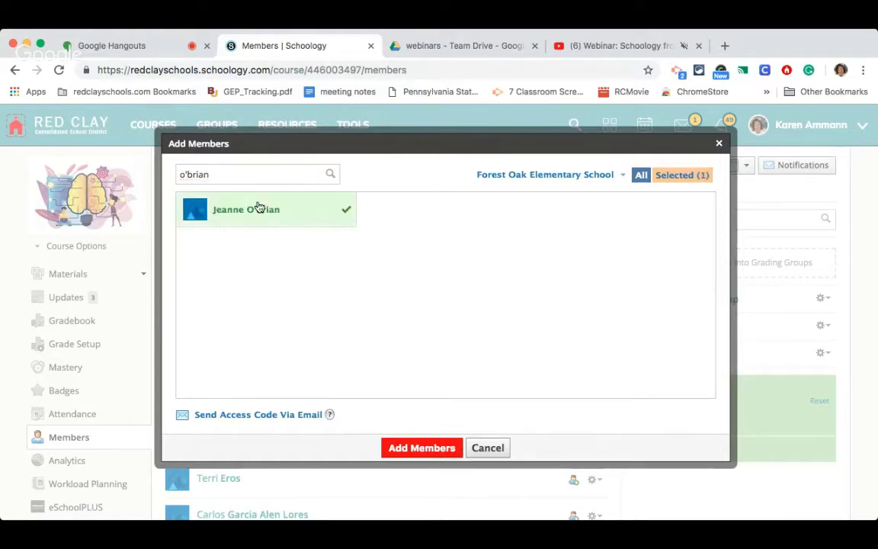
click(401, 448)
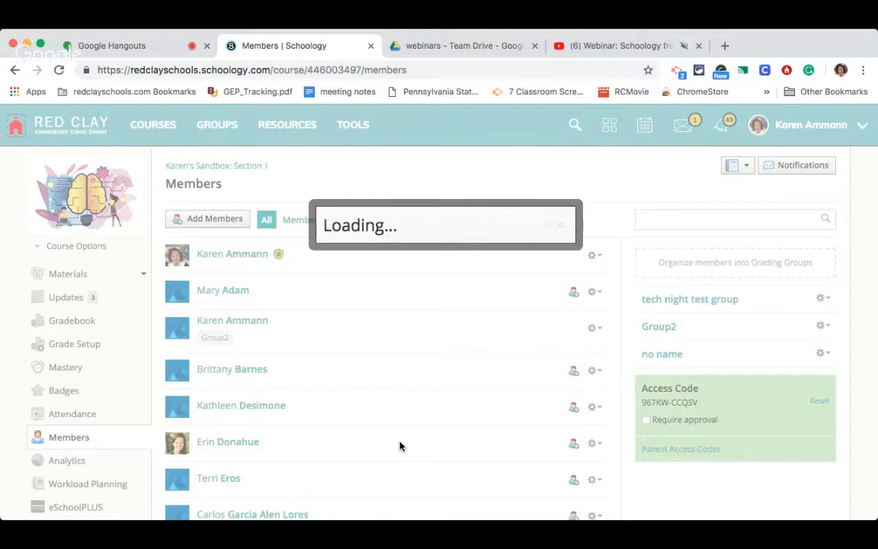
scroll(400, 448, down, 1)
scroll(401, 448, down, 5)
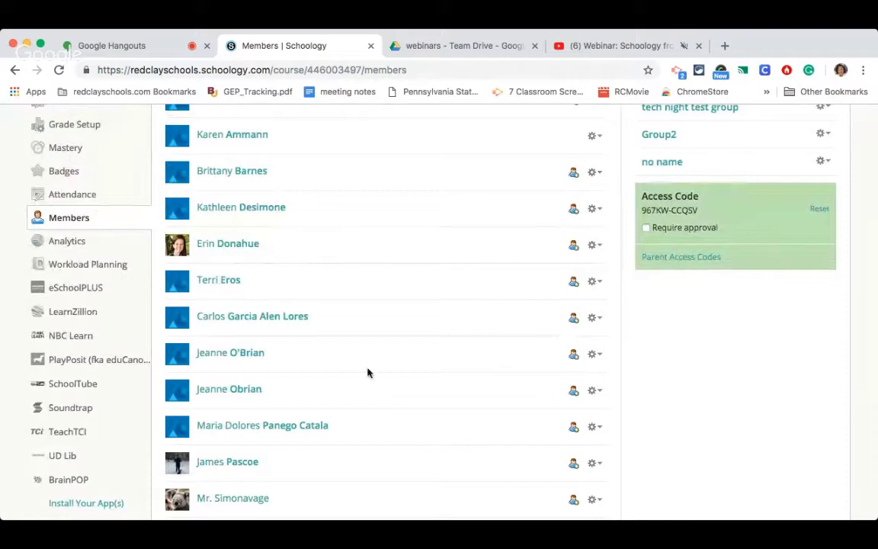
click(594, 354)
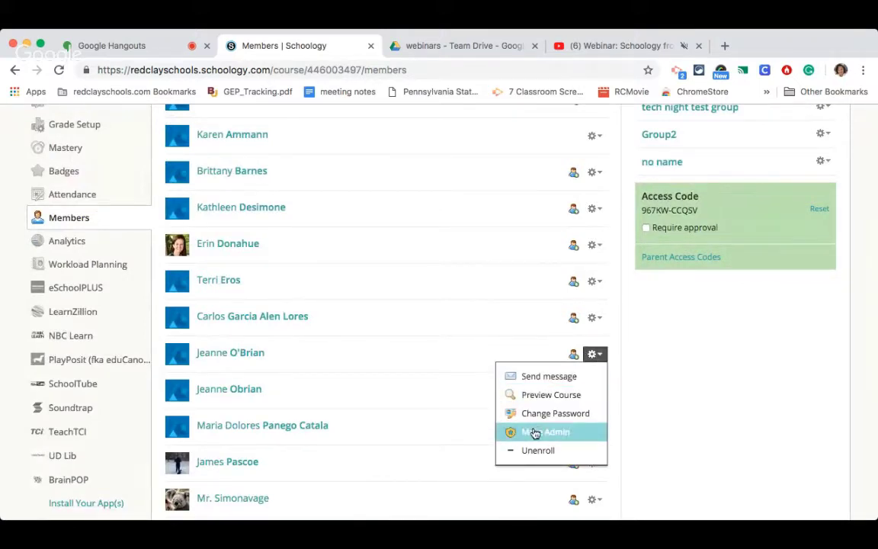
scroll(535, 433, down, 1)
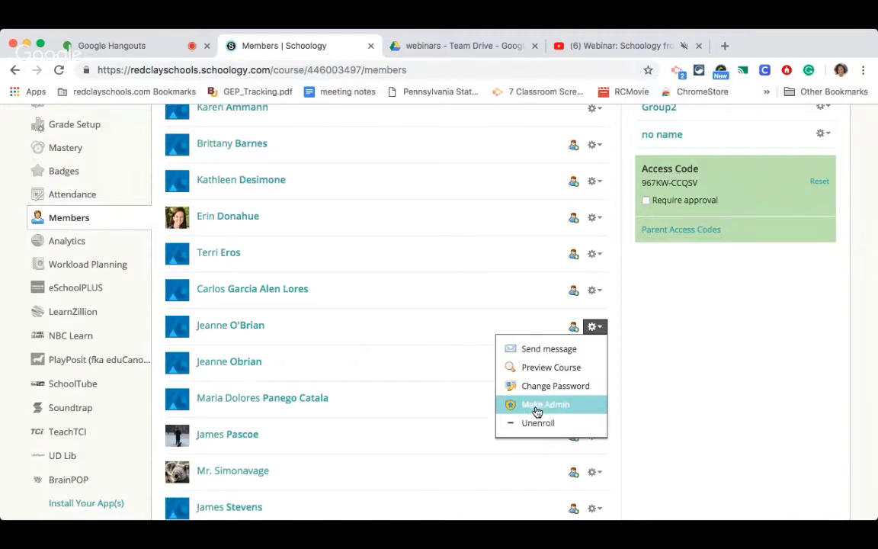
click(536, 404)
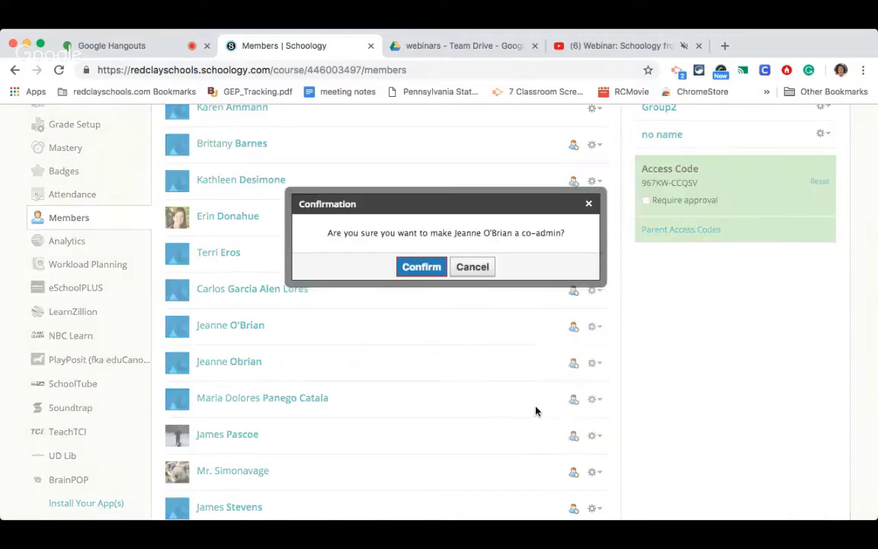
click(427, 268)
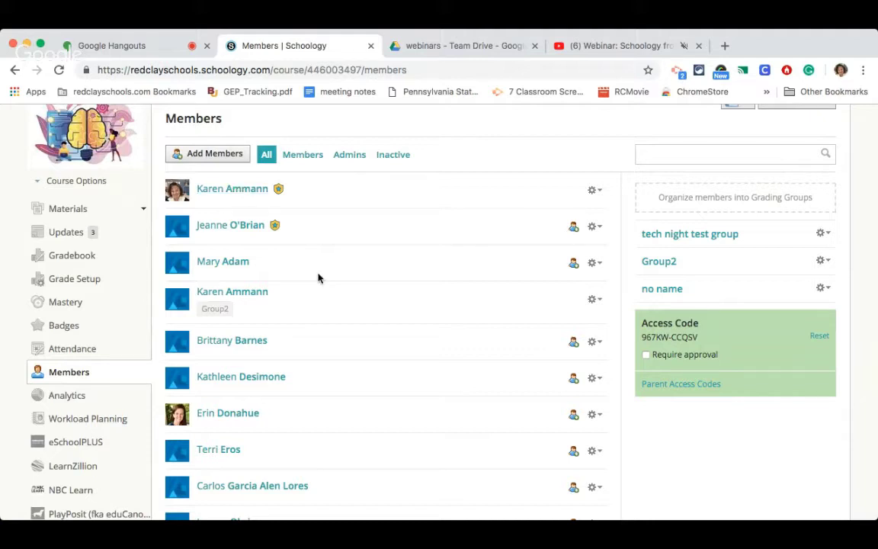
Start adding members again and select five people from the Red Clay Consolidated School District list.
scroll(404, 287, up, 3)
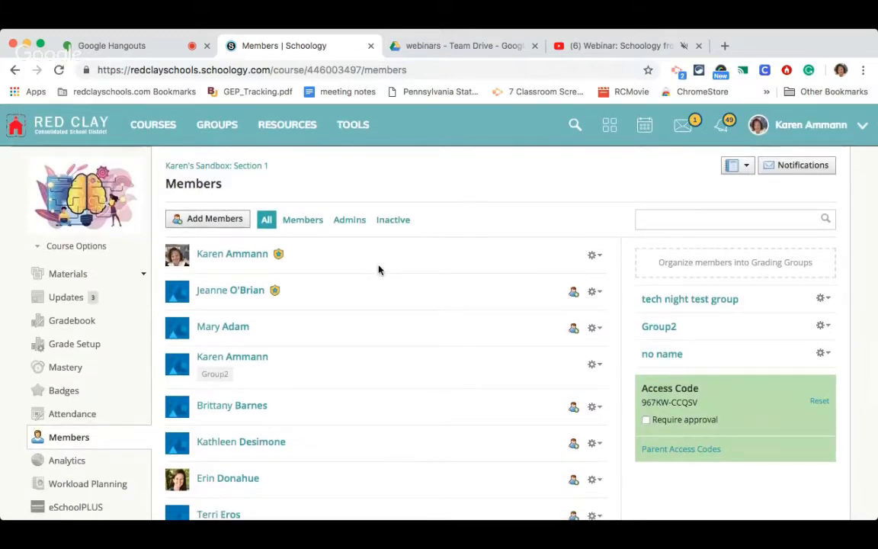
scroll(379, 270, down, 2)
scroll(411, 236, up, 2)
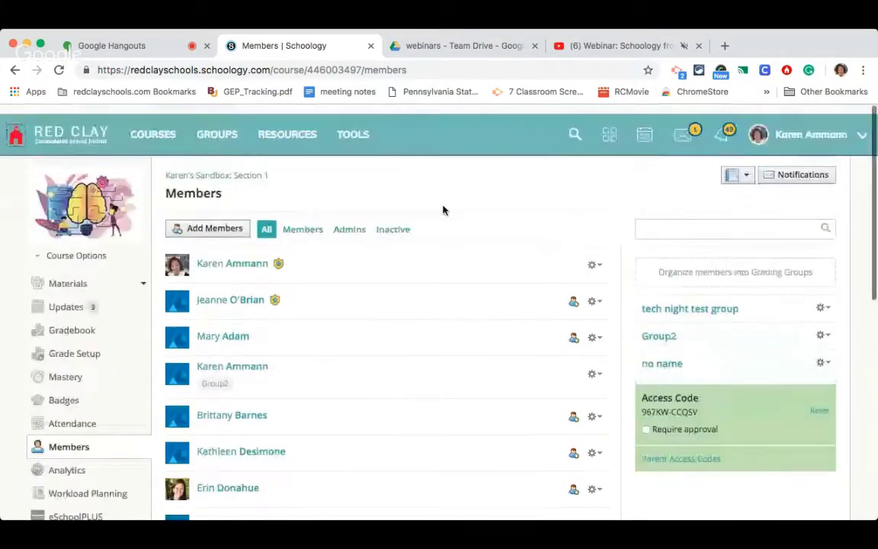
click(221, 219)
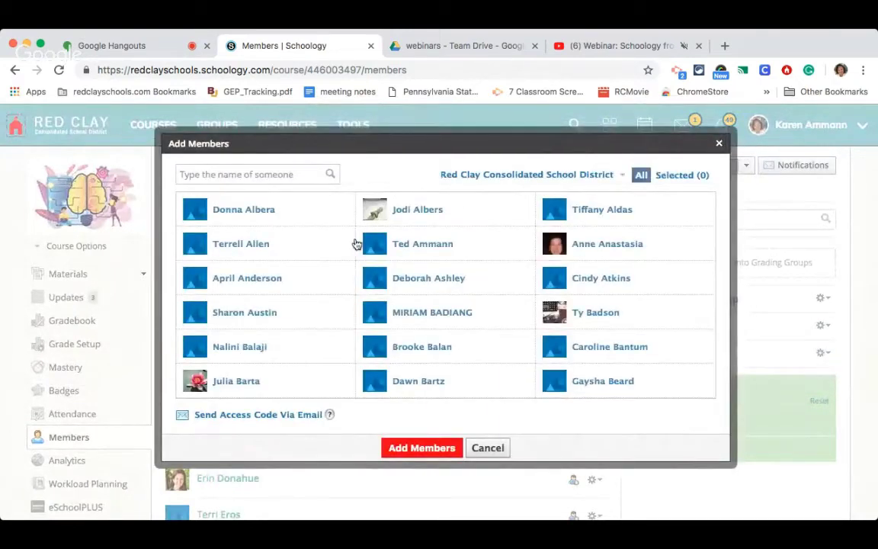
click(440, 219)
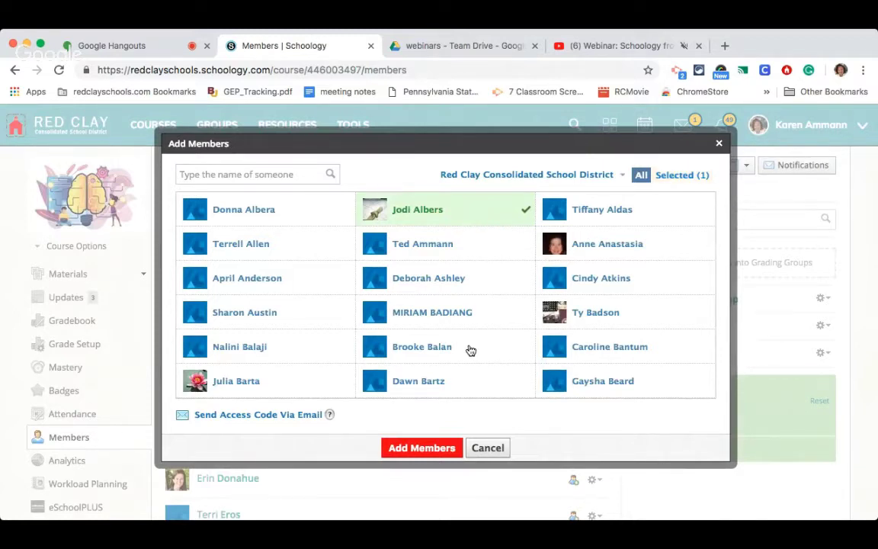
scroll(470, 350, down, 3)
scroll(470, 350, down, 1)
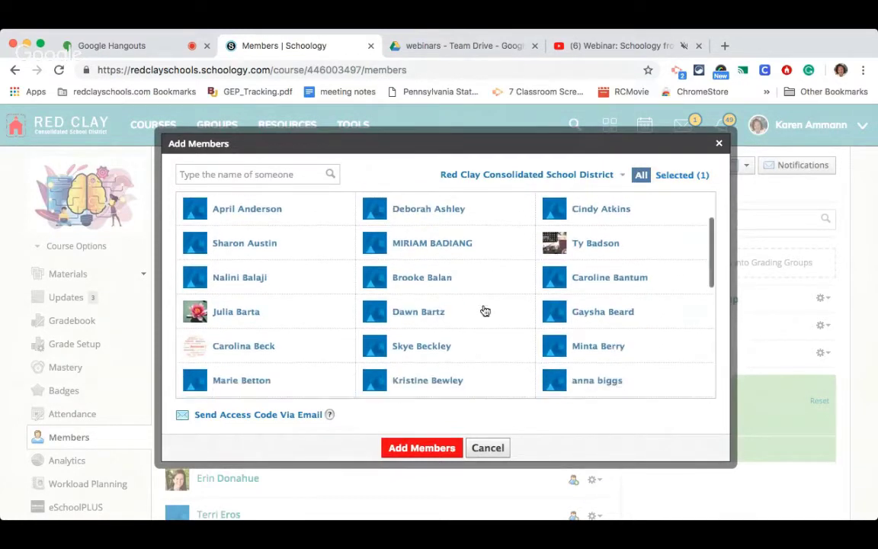
click(484, 309)
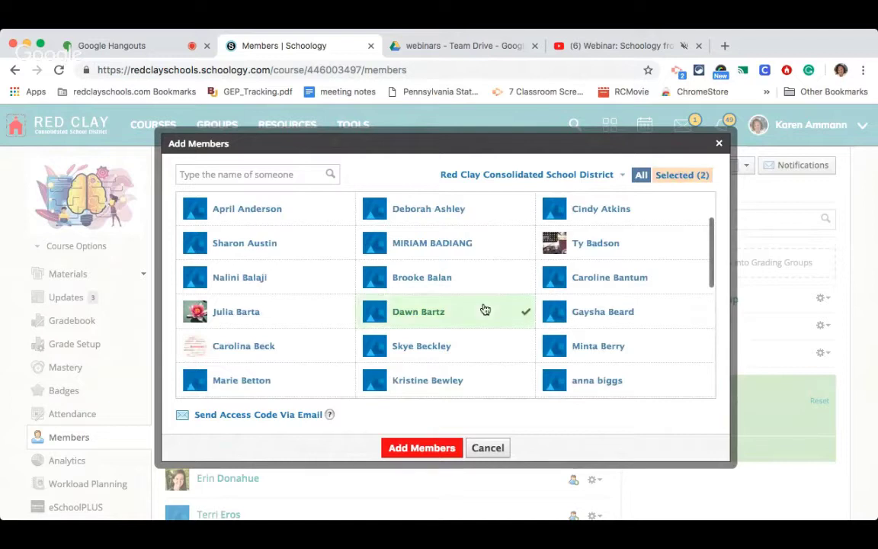
click(655, 308)
scroll(539, 289, up, 3)
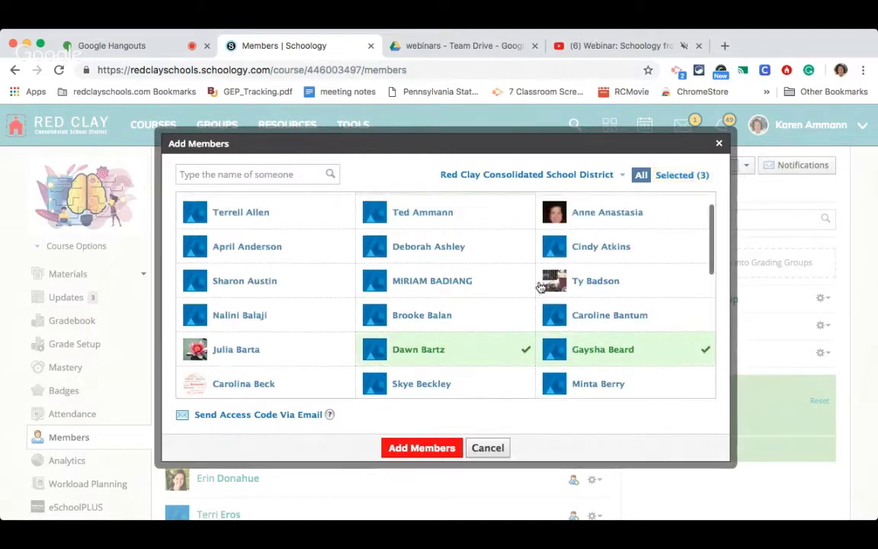
click(448, 243)
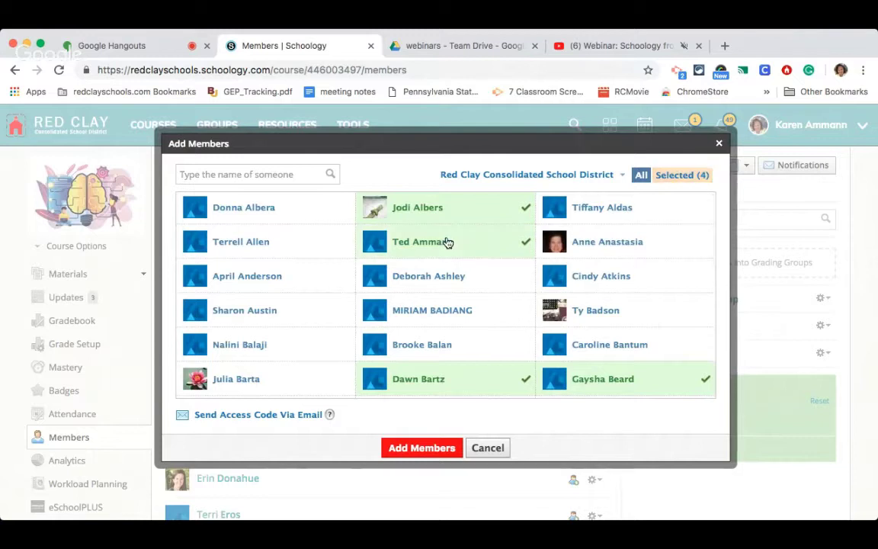
scroll(448, 242, down, 1)
scroll(448, 243, up, 1)
scroll(448, 242, down, 1)
scroll(448, 243, down, 4)
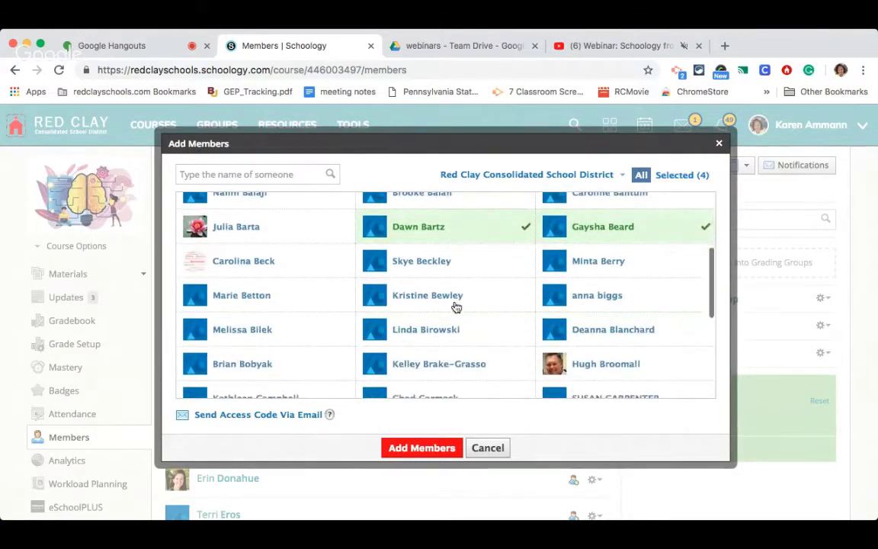
click(453, 305)
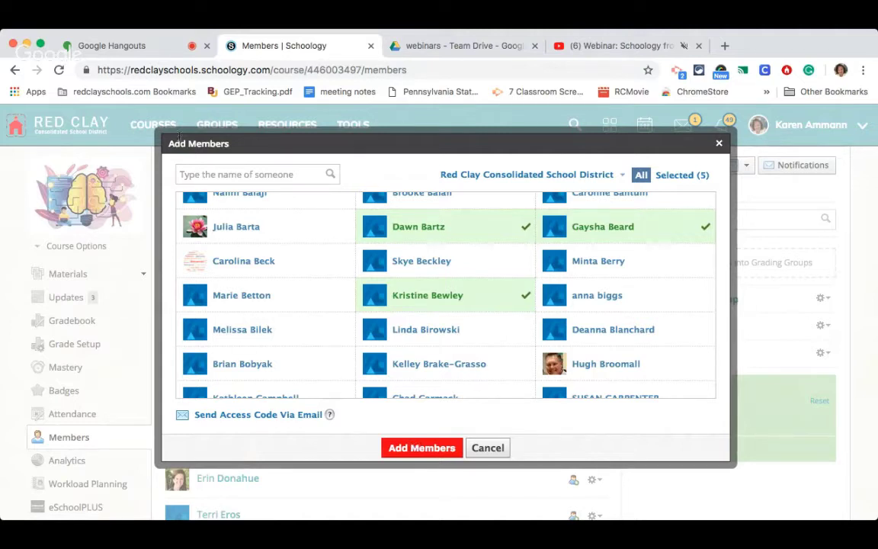
Select one more district colleague found by last name and cancel adding the selected people.
click(208, 174)
text(kalbach)
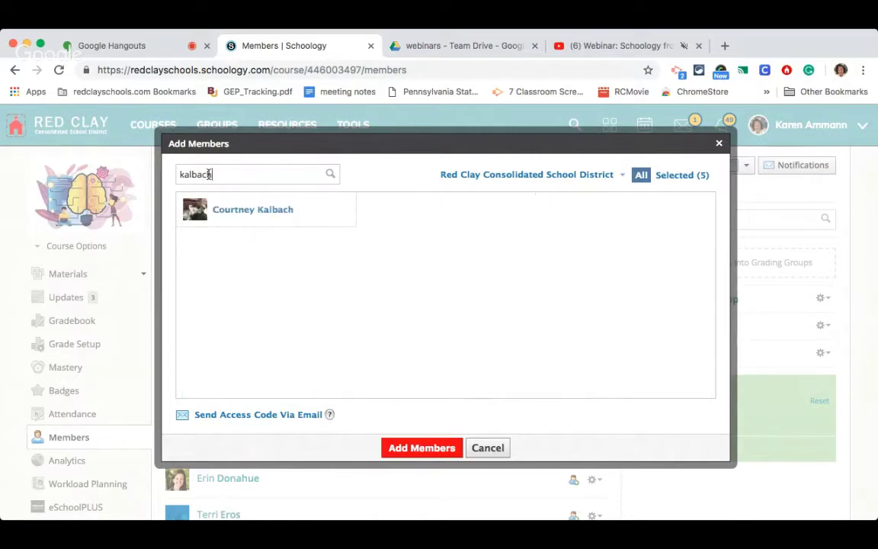
click(228, 211)
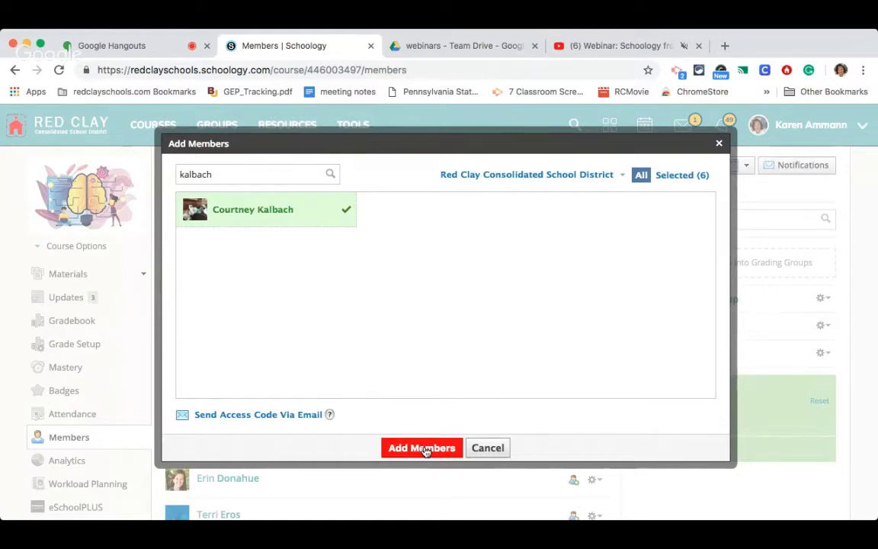
click(488, 449)
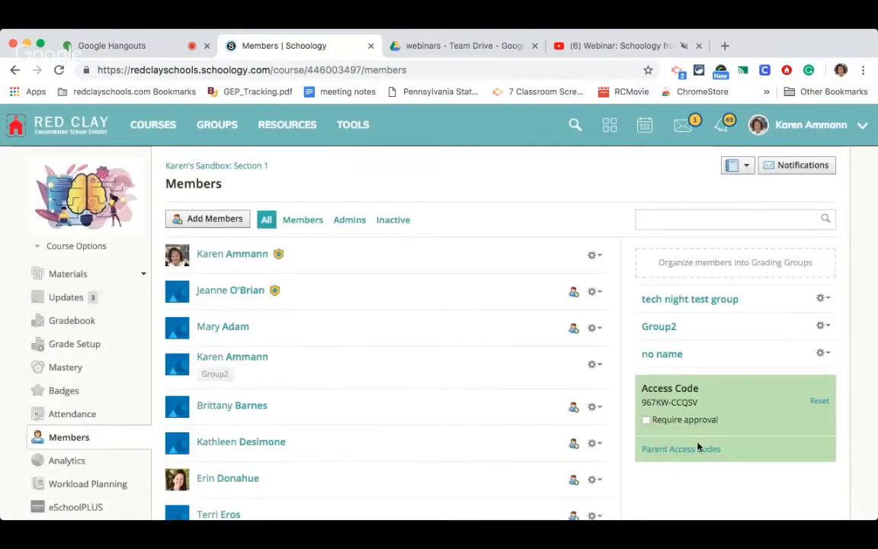
Download the course's parent access codes and open the downloaded CSV file.
scroll(697, 446, down, 3)
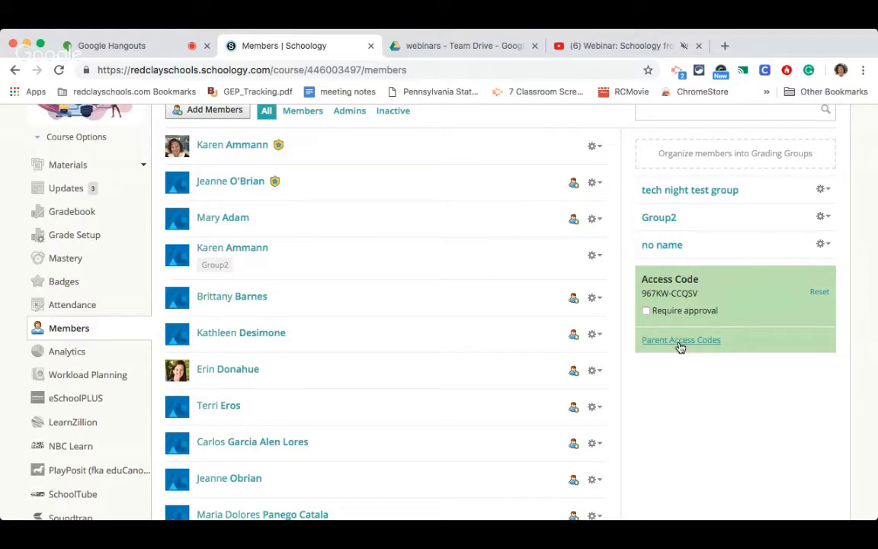
click(681, 341)
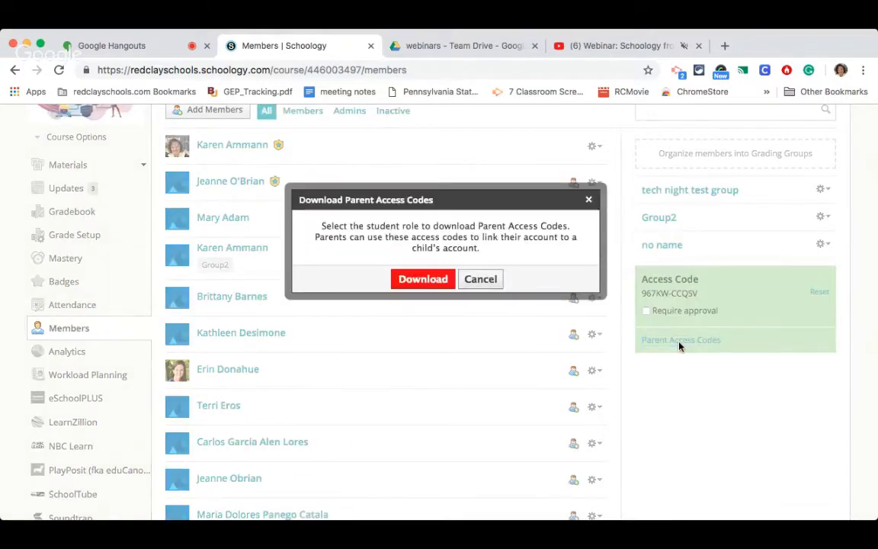
click(412, 279)
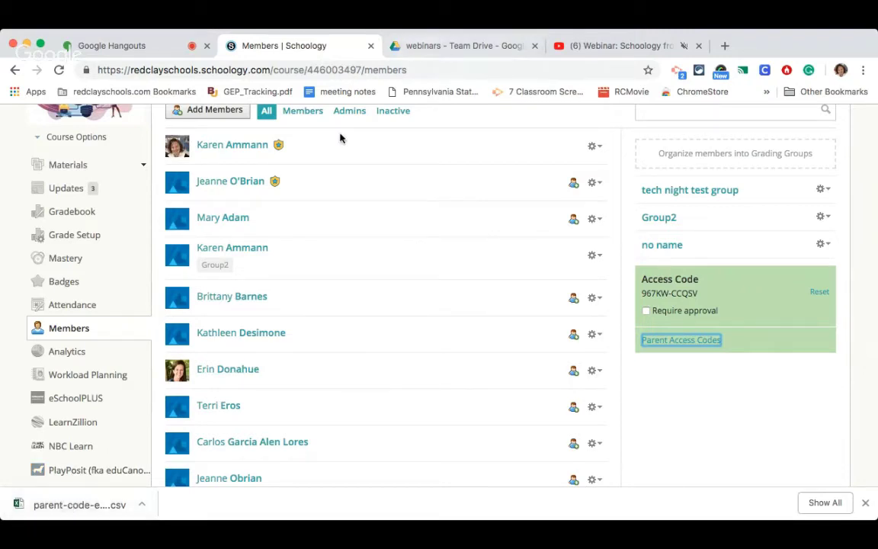
click(75, 504)
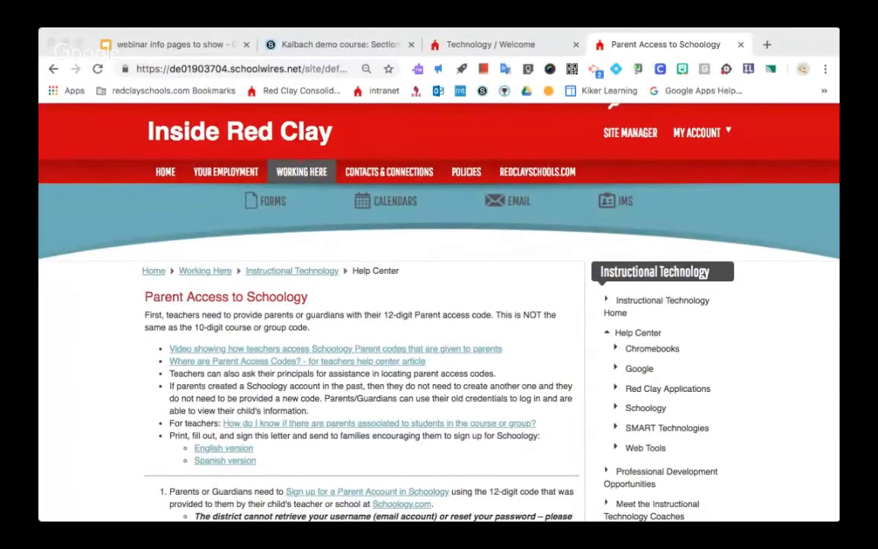
On the Inside Red Clay site, go to Instructional Technology and open the Help Center's Schoology page.
mouse_move(318, 174)
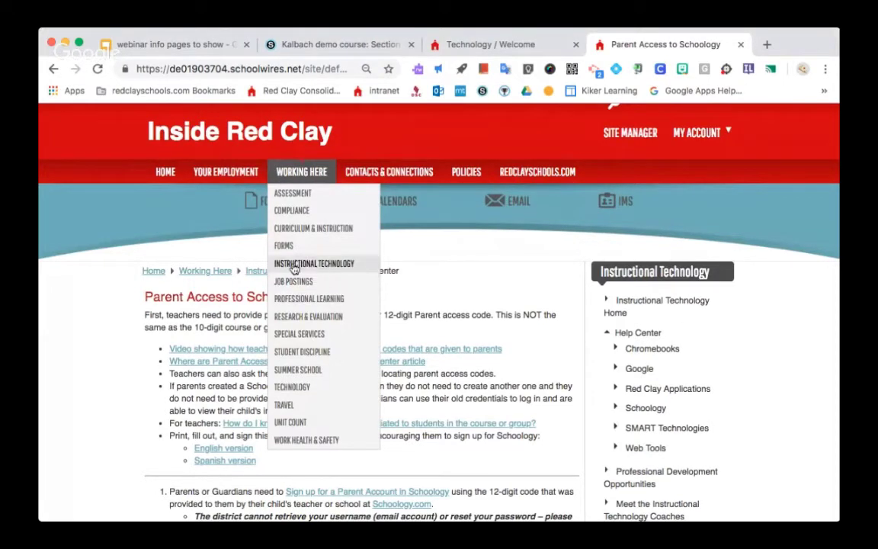
scroll(758, 342, down, 1)
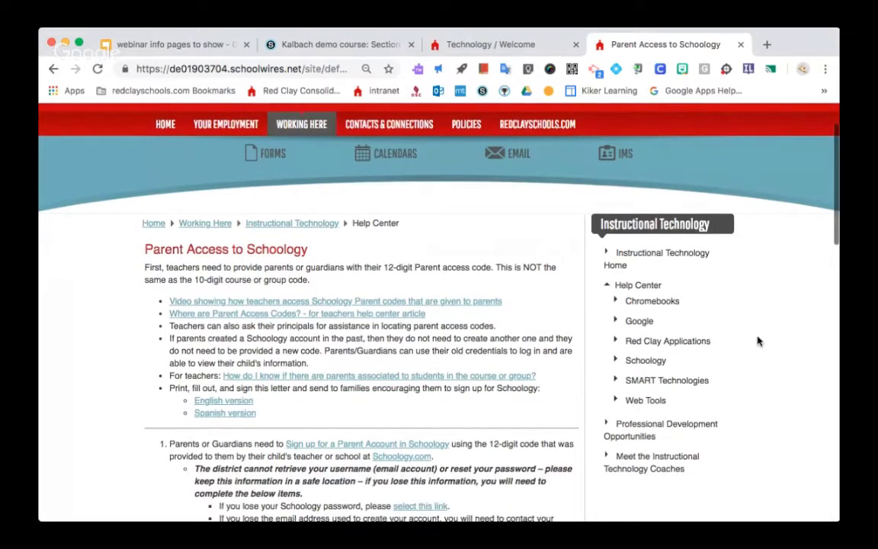
click(292, 224)
scroll(135, 316, down, 2)
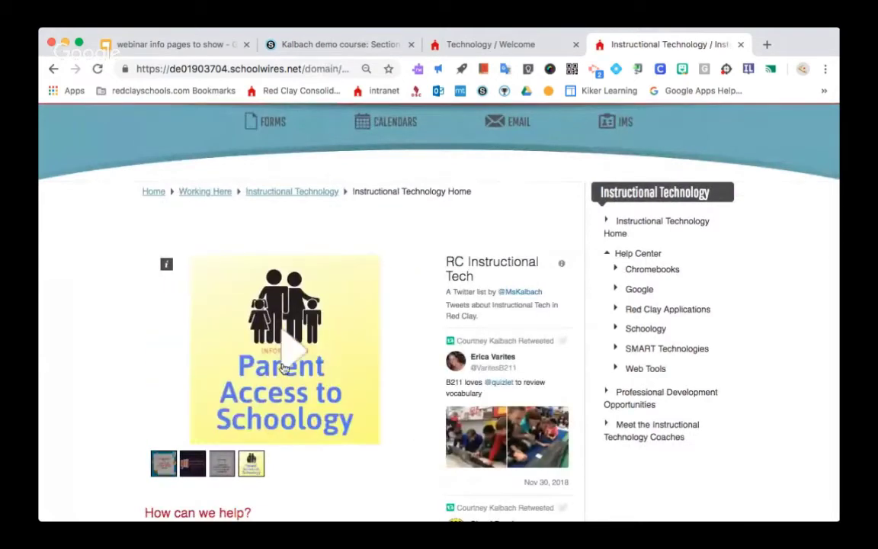
scroll(765, 318, down, 1)
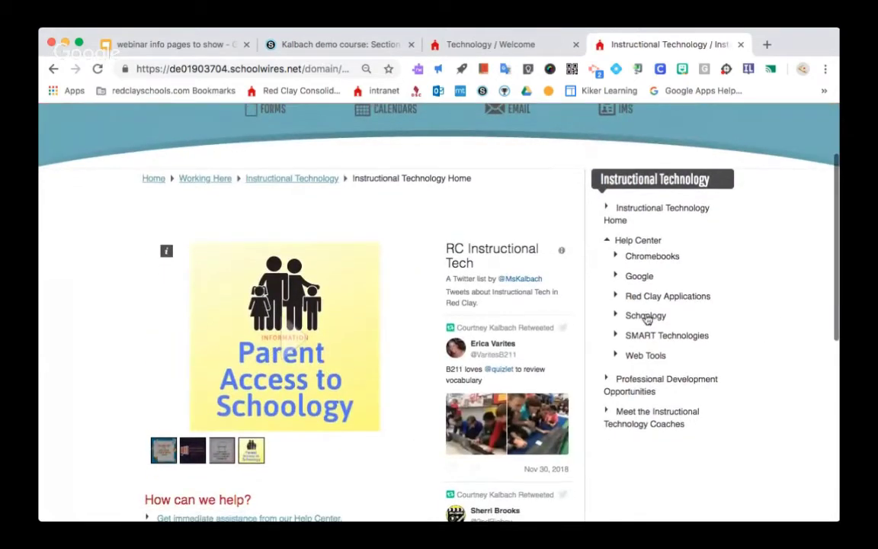
click(647, 315)
Open the Parent Access to Schoology article from page 2 of the Schoology help topics and examine its letters and sign-up instructions.
scroll(213, 327, down, 15)
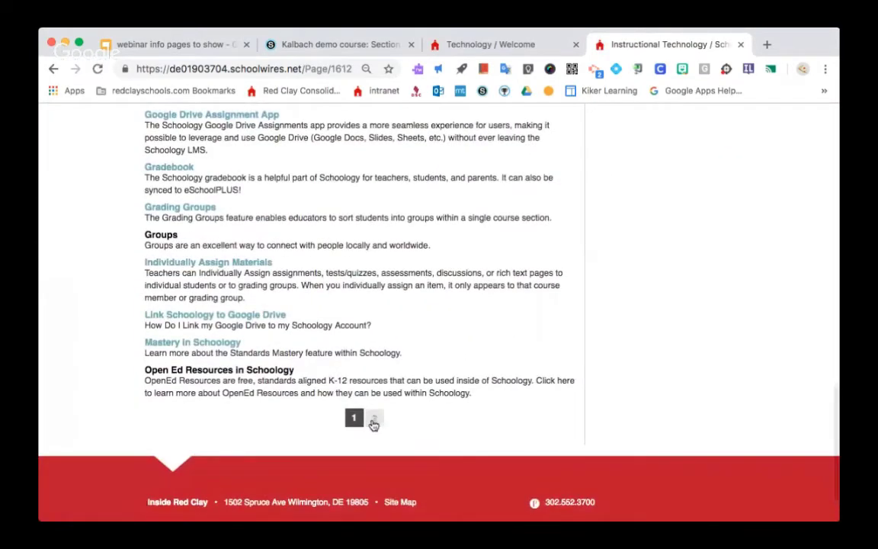
click(374, 418)
scroll(168, 338, down, 3)
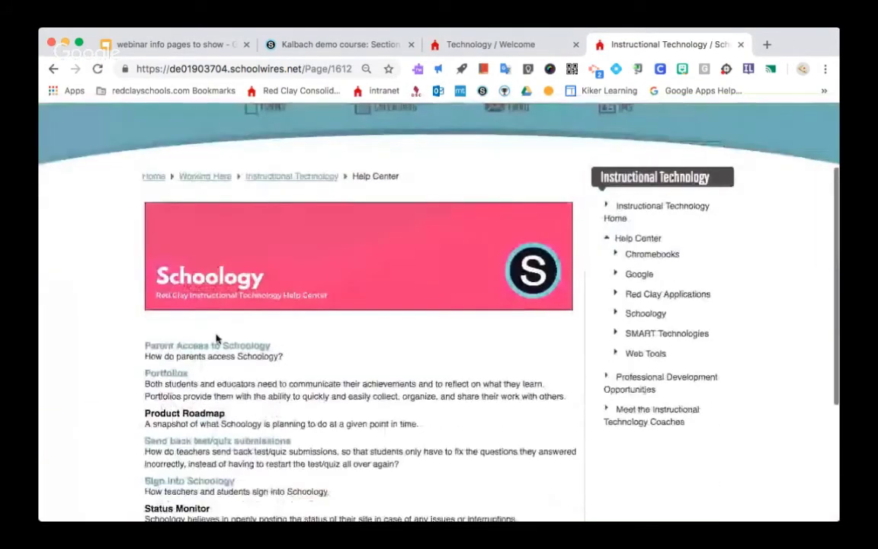
click(242, 347)
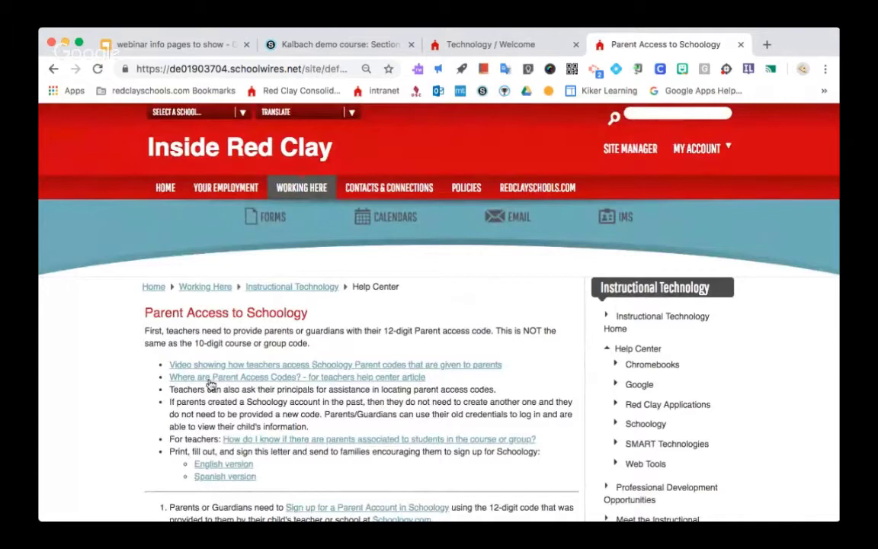
scroll(217, 320, down, 2)
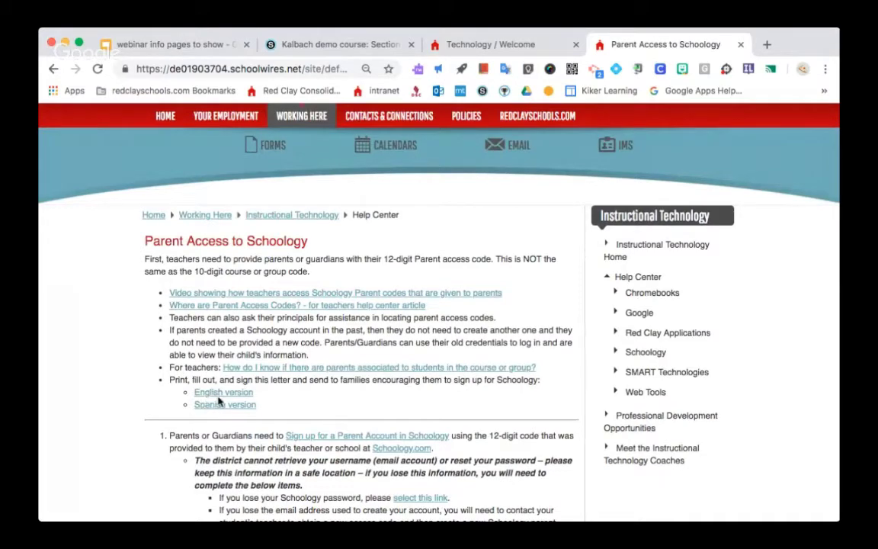
scroll(131, 397, down, 4)
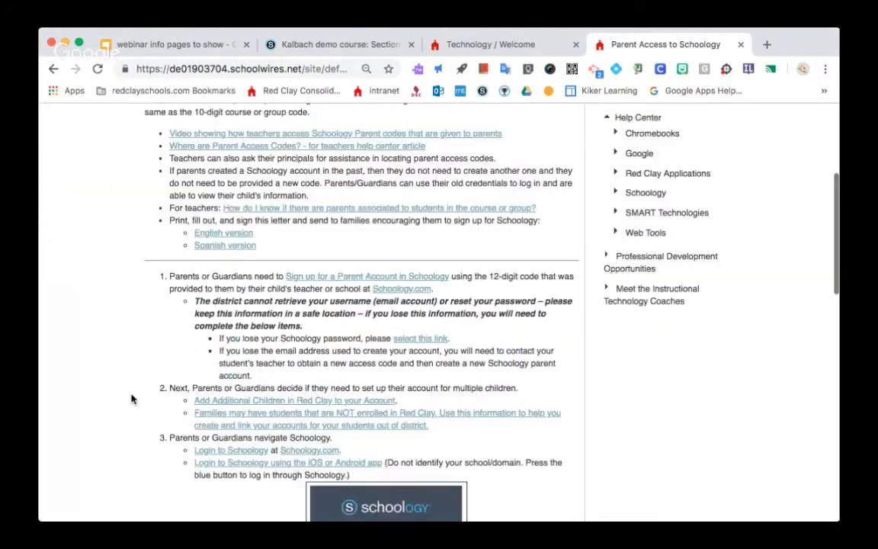
scroll(131, 398, down, 2)
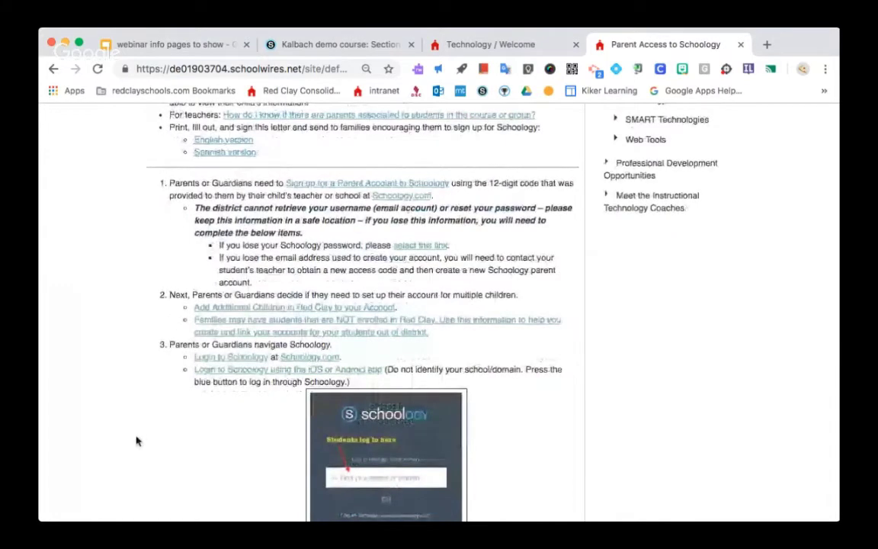
click(30, 402)
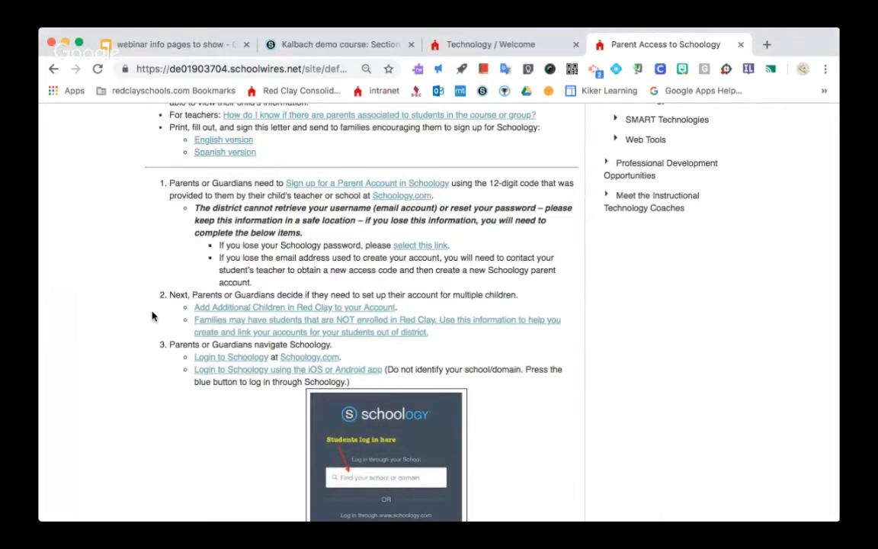
Examine the rest of the Parent Access article: the login instructions, the parent demo video and the help links for families.
scroll(158, 307, down, 2)
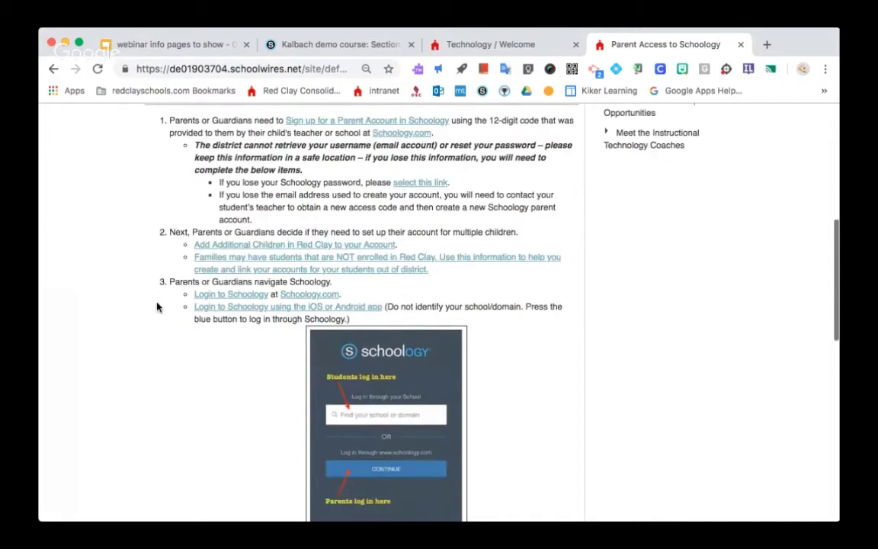
scroll(157, 307, down, 10)
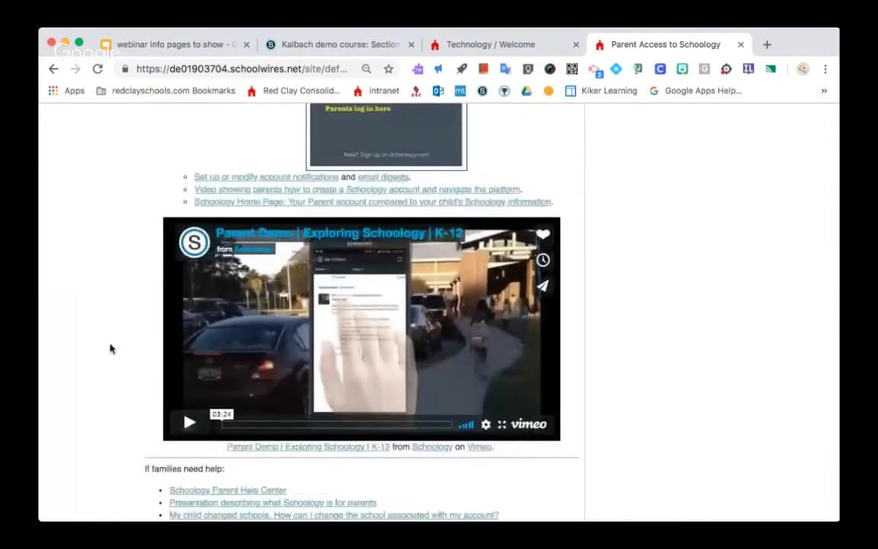
scroll(111, 349, down, 4)
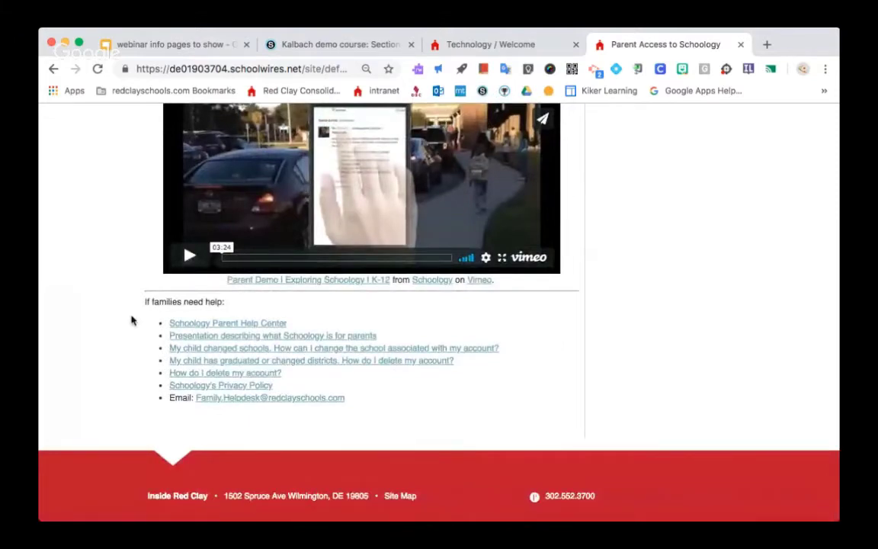
scroll(126, 305, up, 1)
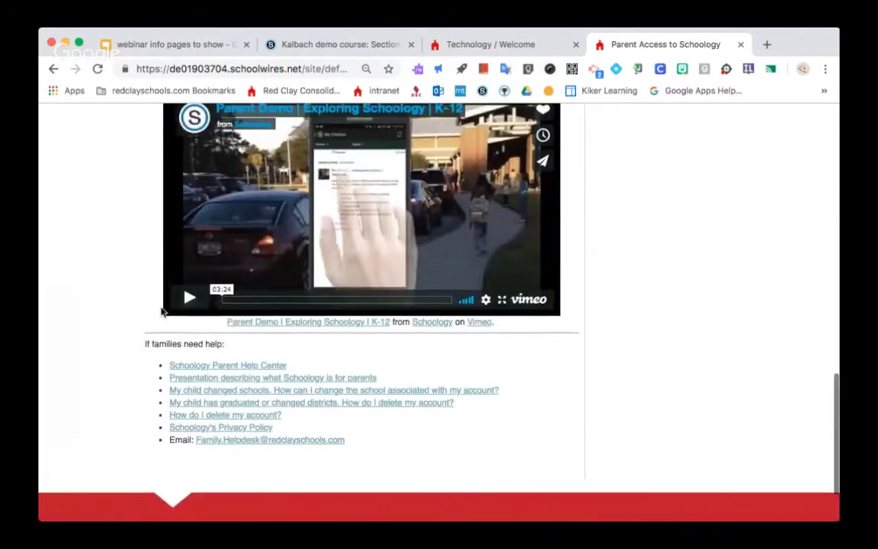
On the district's public Technology page, open Schoology Information for Families under Parent Help Resources and examine its sign-up steps and help links.
click(482, 45)
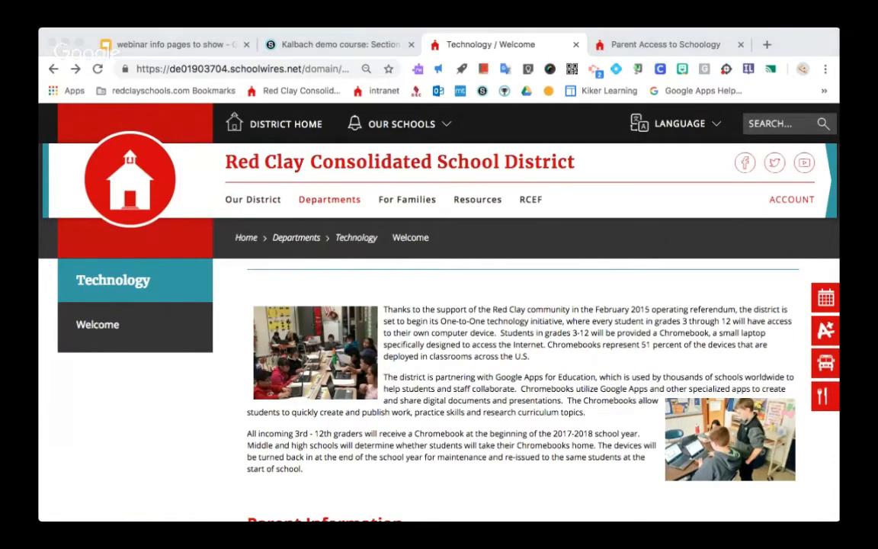
click(780, 240)
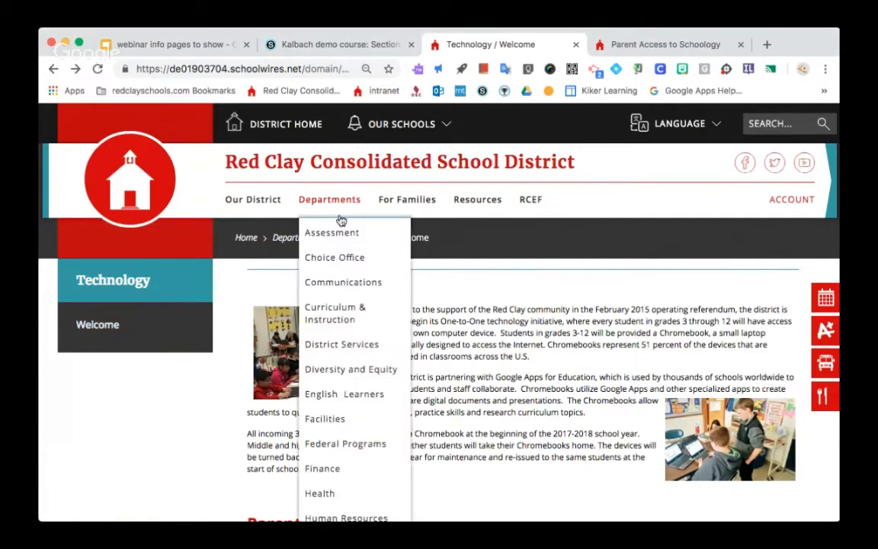
mouse_move(402, 202)
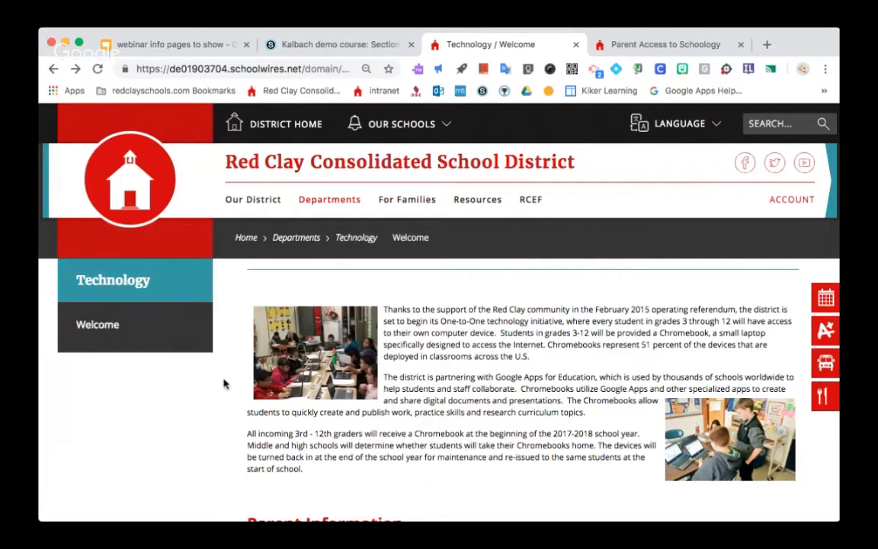
scroll(220, 439, down, 3)
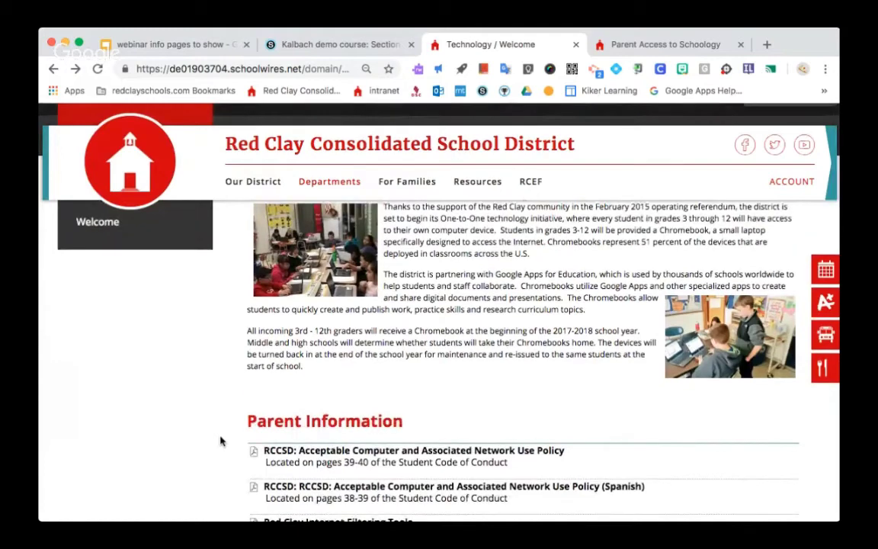
scroll(219, 440, down, 5)
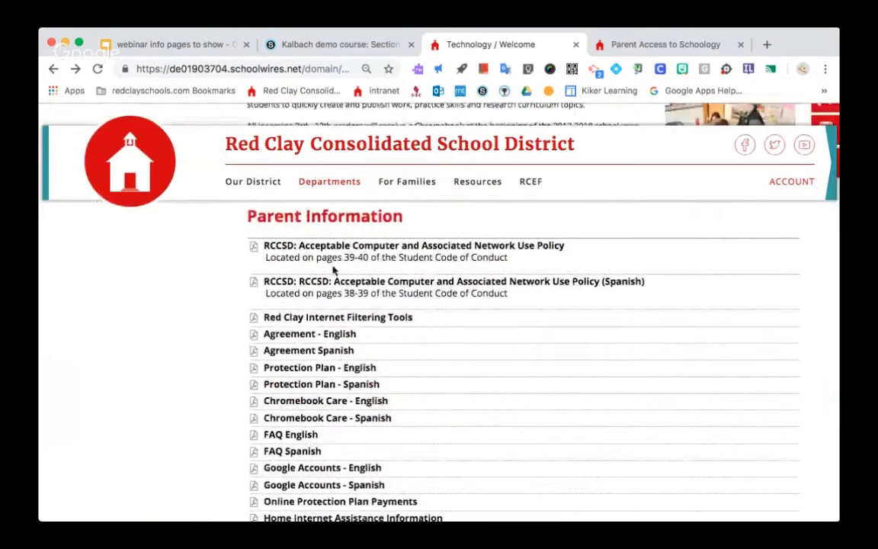
scroll(225, 411, down, 6)
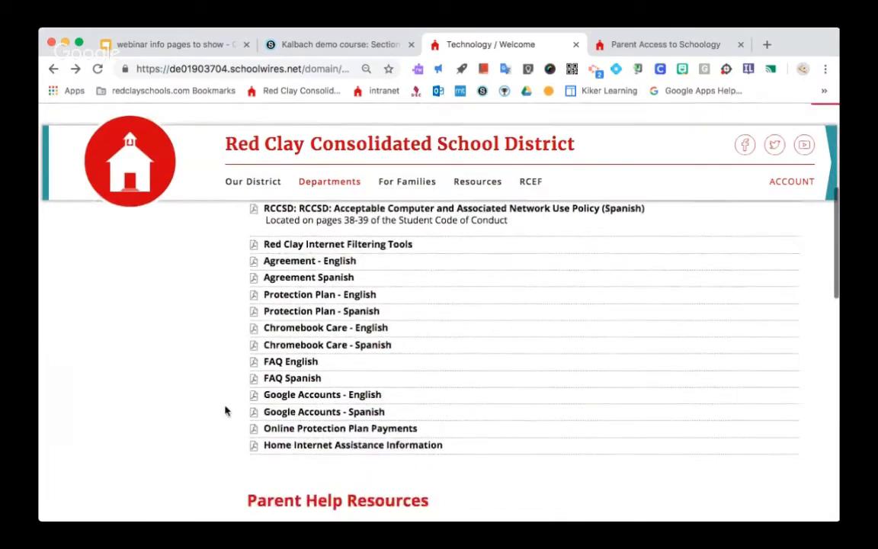
scroll(226, 411, down, 3)
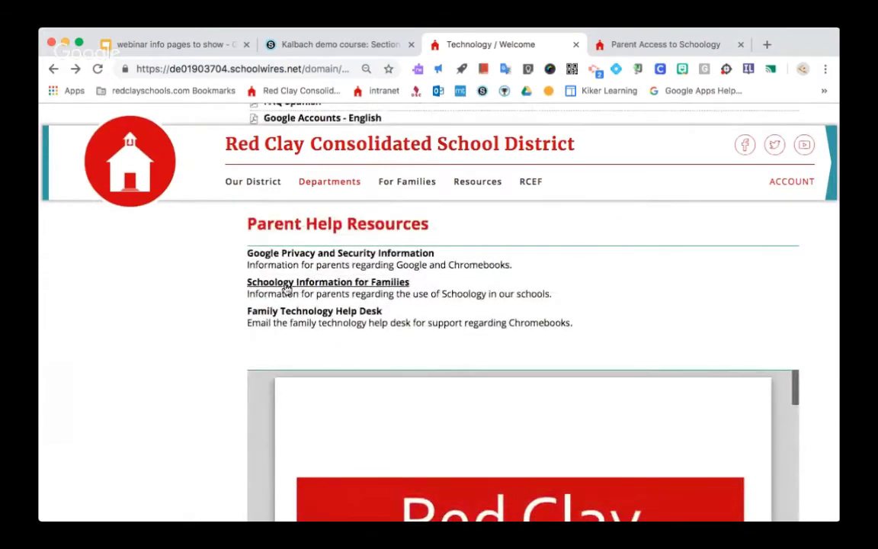
click(323, 283)
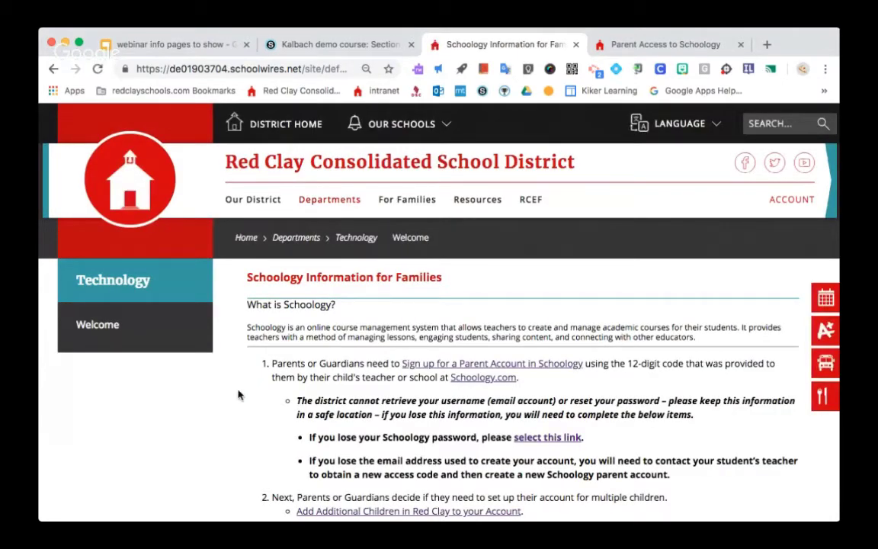
scroll(238, 394, down, 3)
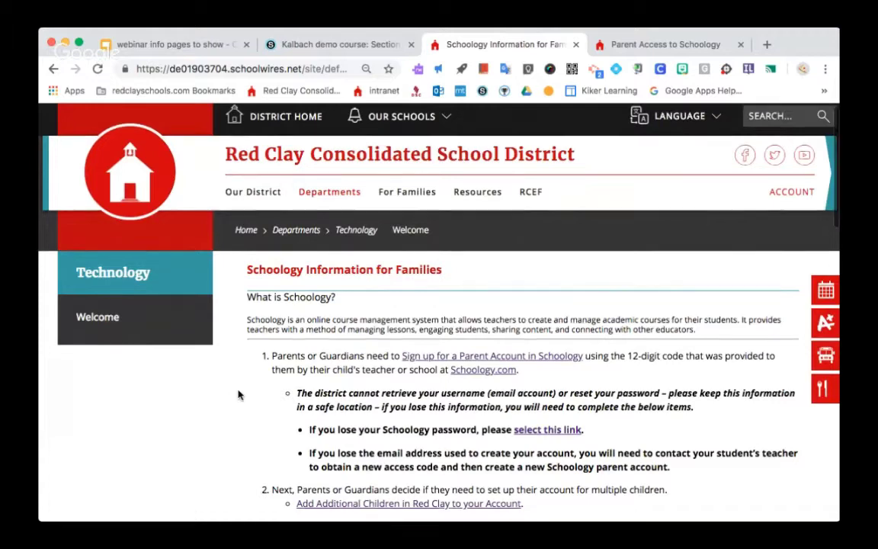
scroll(238, 394, down, 12)
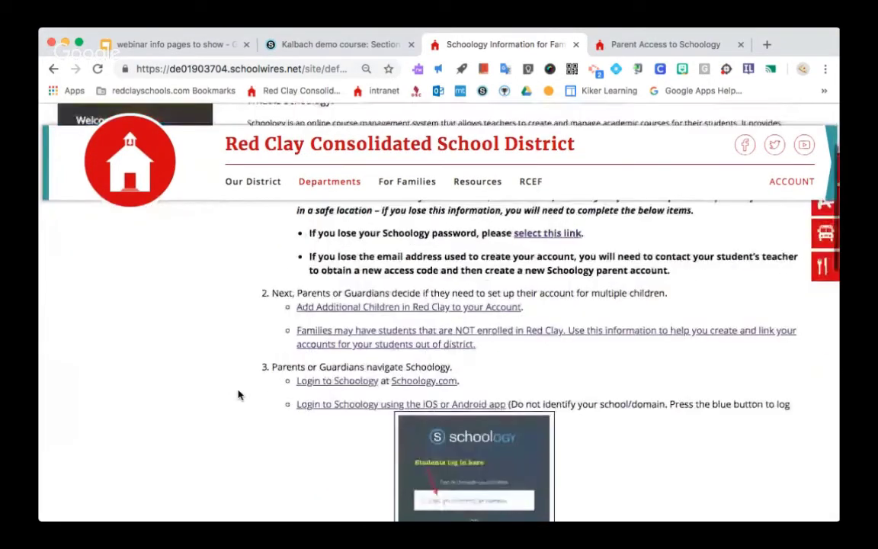
scroll(237, 394, down, 5)
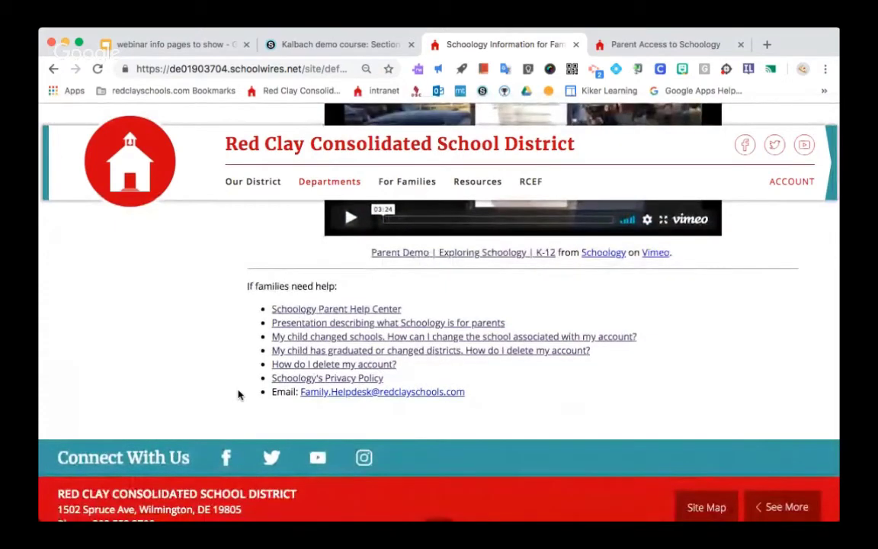
scroll(238, 394, up, 20)
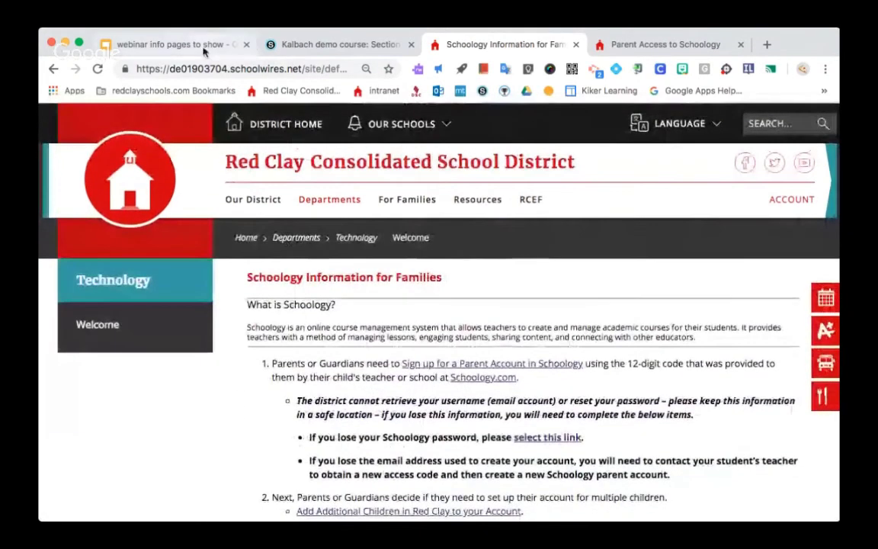
Check the Part 2 topics slide in the webinar presentation, and return to the Schoology demo course to look over its materials.
click(202, 44)
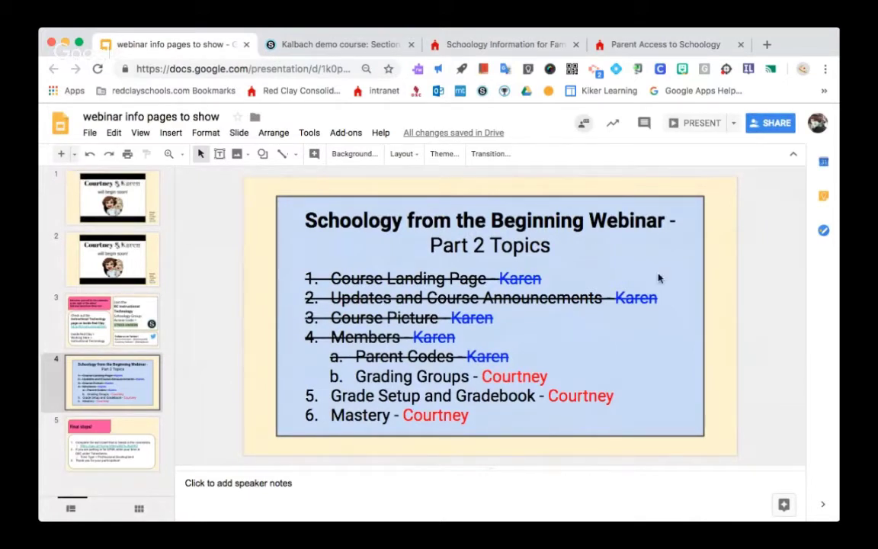
click(333, 50)
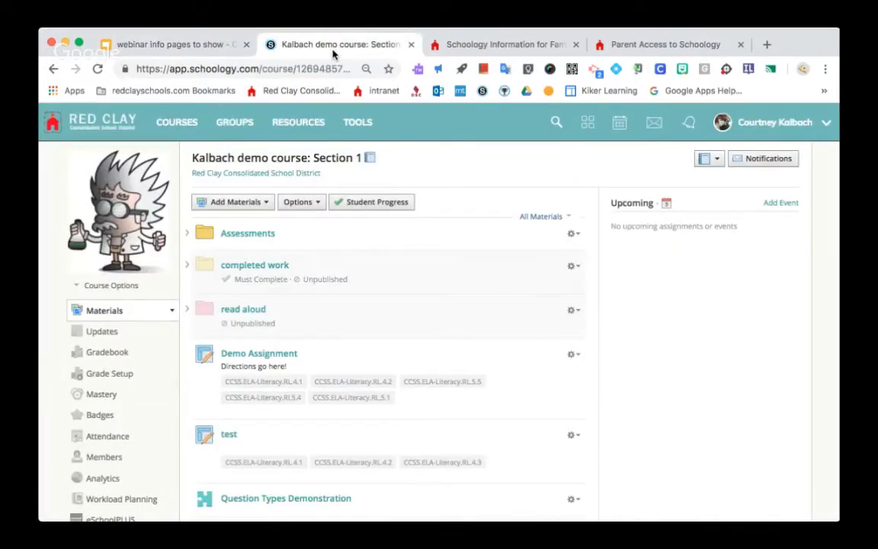
click(809, 302)
scroll(477, 435, down, 5)
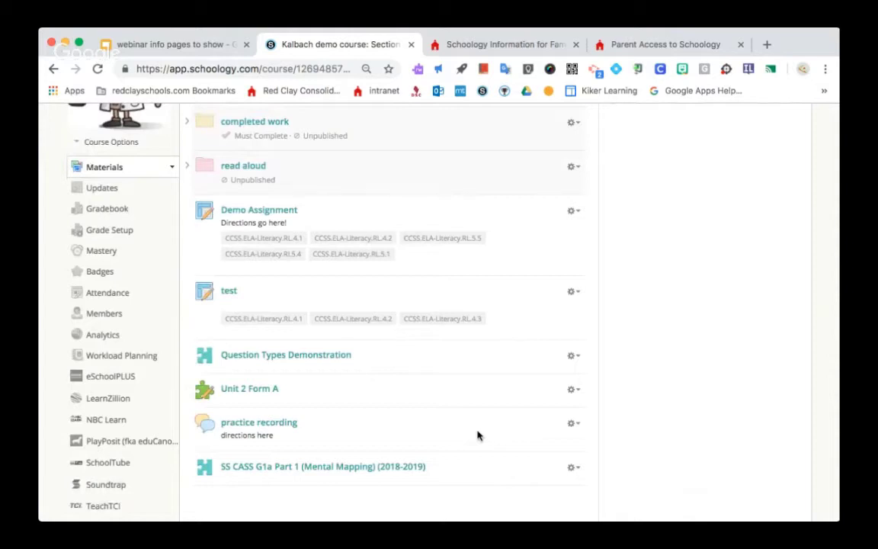
scroll(477, 436, up, 5)
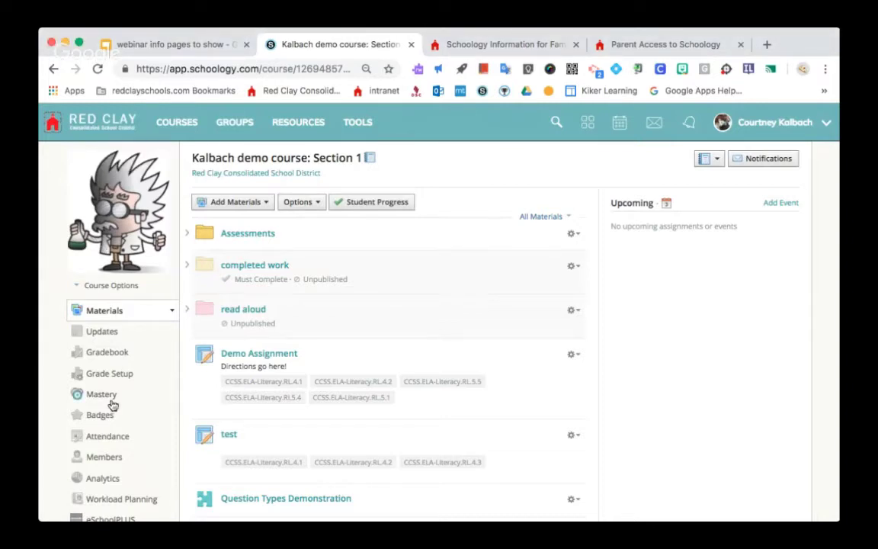
Open the demo course's Members page, view the list of people who can be added, and cancel adding members.
click(106, 459)
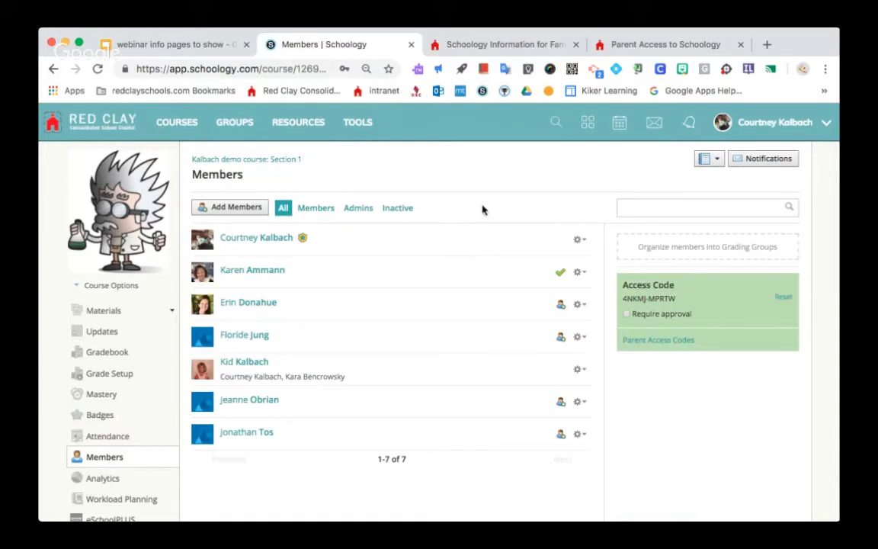
click(230, 212)
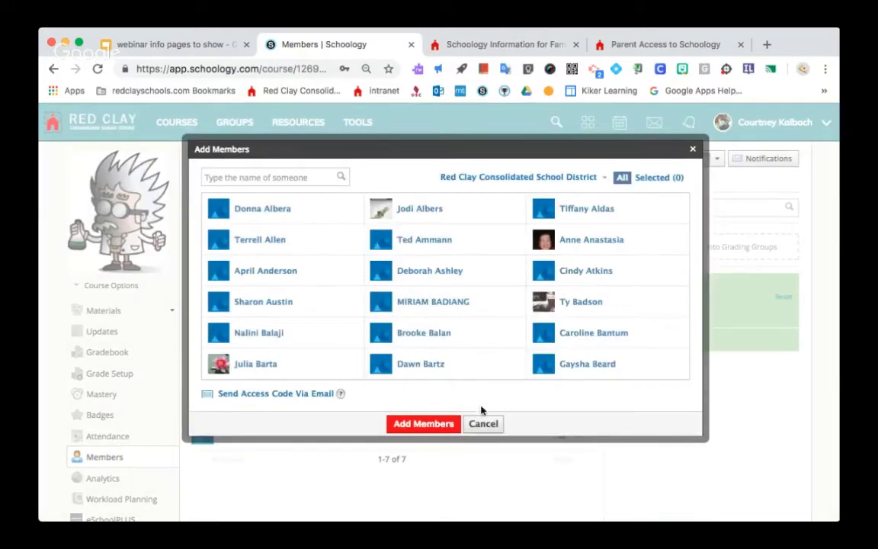
click(484, 424)
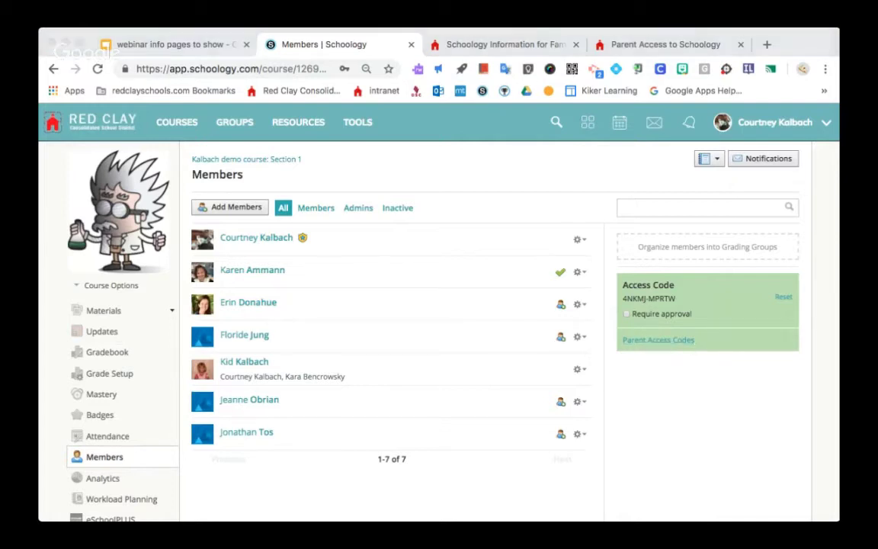
Create a grading group named lizards containing the first, fourth and fifth listed course members.
click(802, 397)
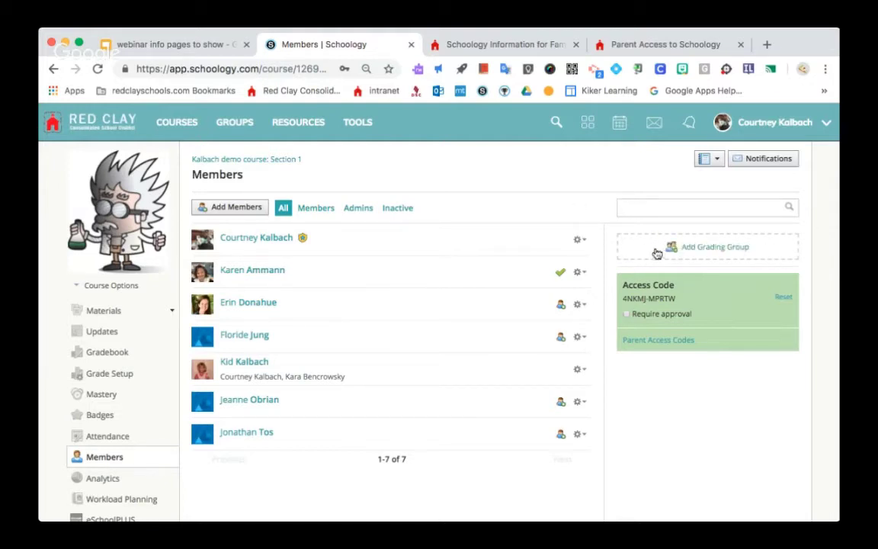
scroll(730, 250, up, 5)
scroll(730, 250, right, 3)
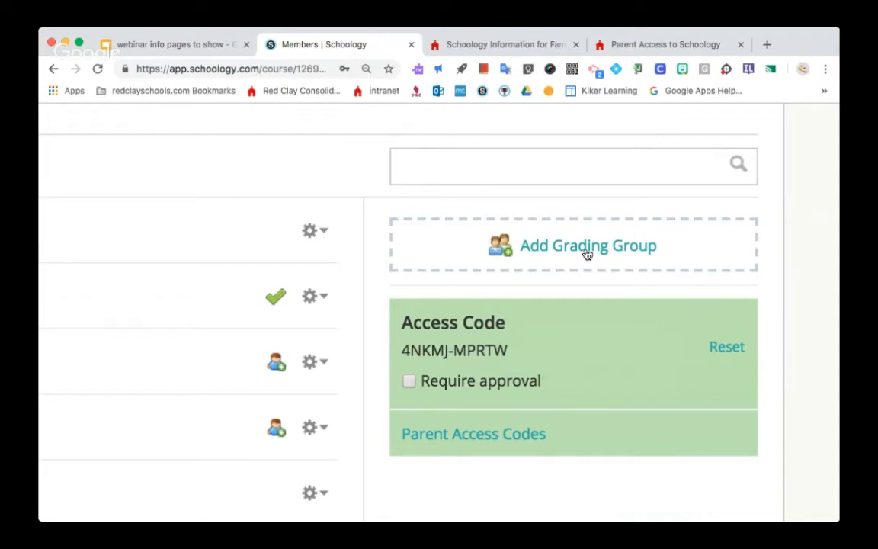
click(587, 252)
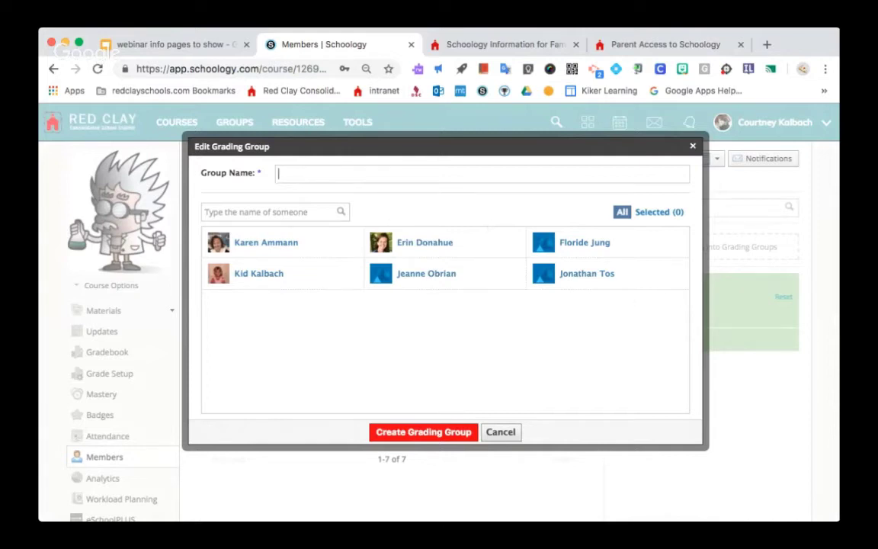
text(lizards)
click(310, 248)
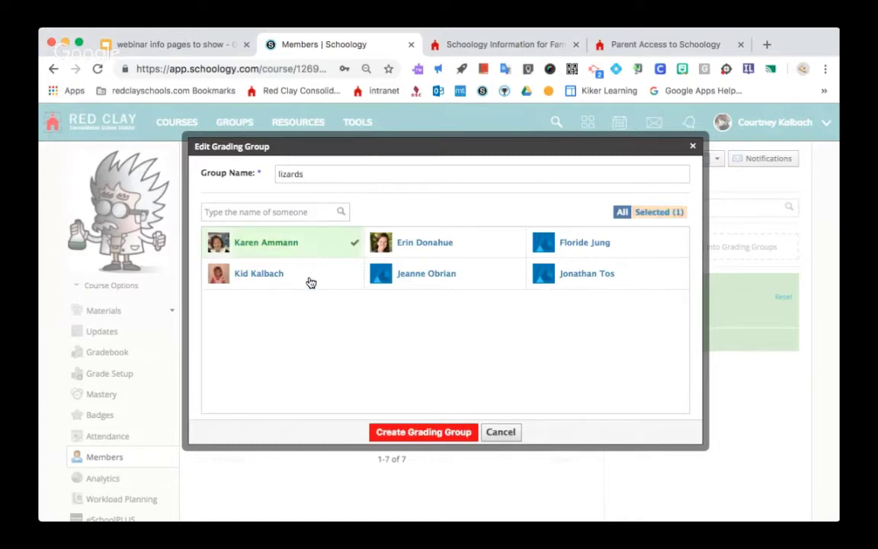
click(310, 283)
click(424, 284)
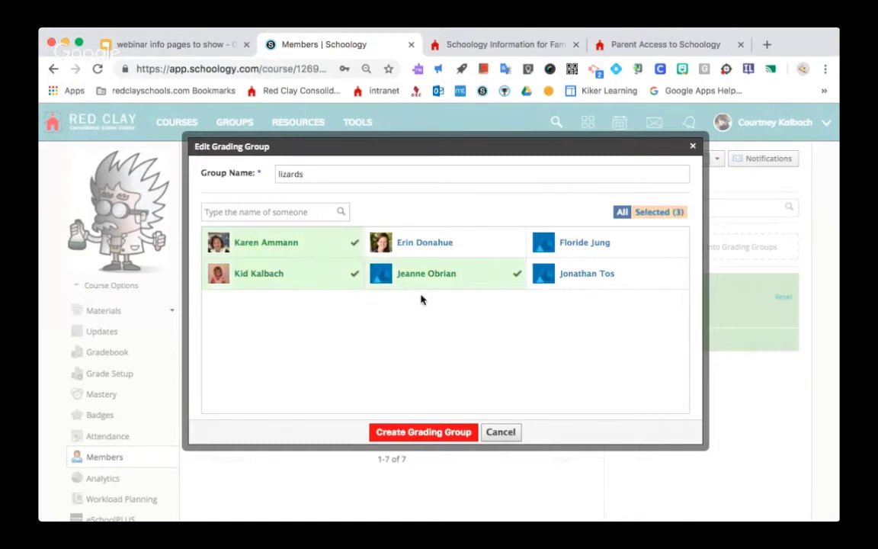
click(417, 432)
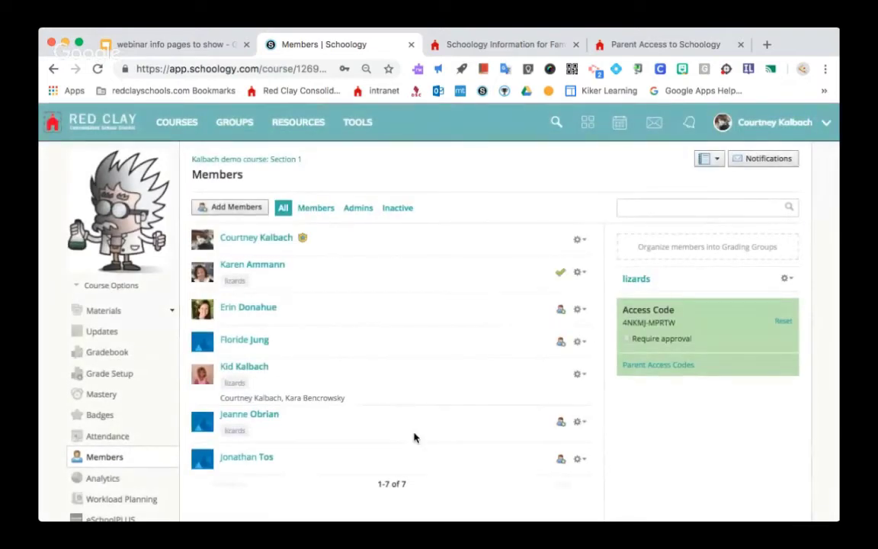
Start a grading group named monkeys and select the second, third and sixth listed course members for it.
scroll(239, 280, up, 5)
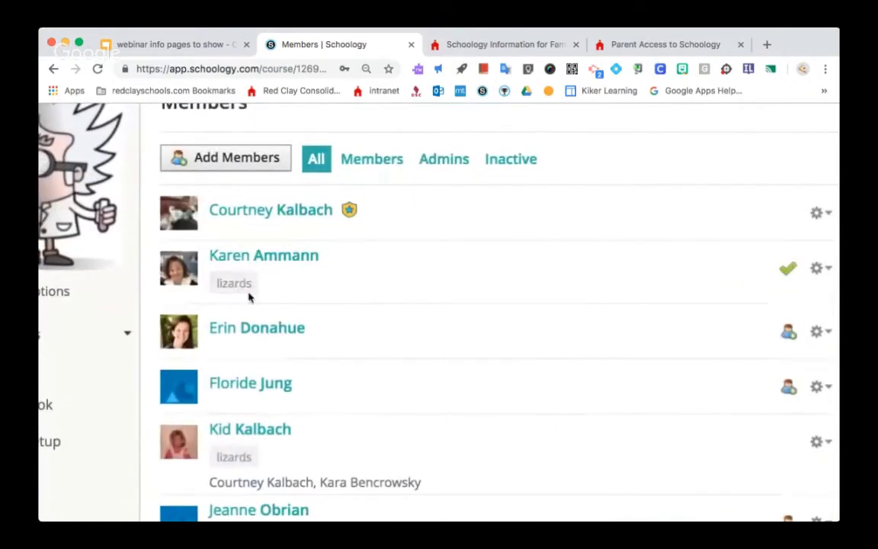
scroll(386, 442, down, 3)
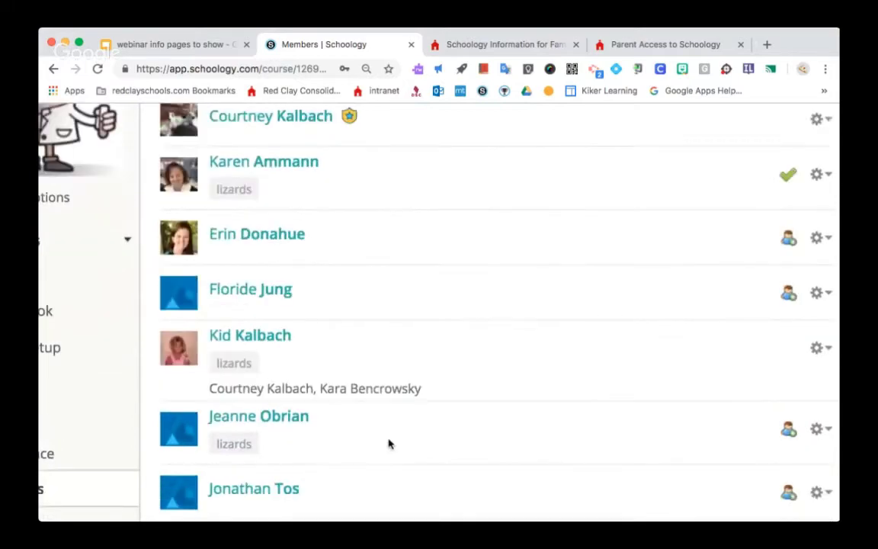
scroll(388, 443, down, 2)
scroll(463, 349, down, 3)
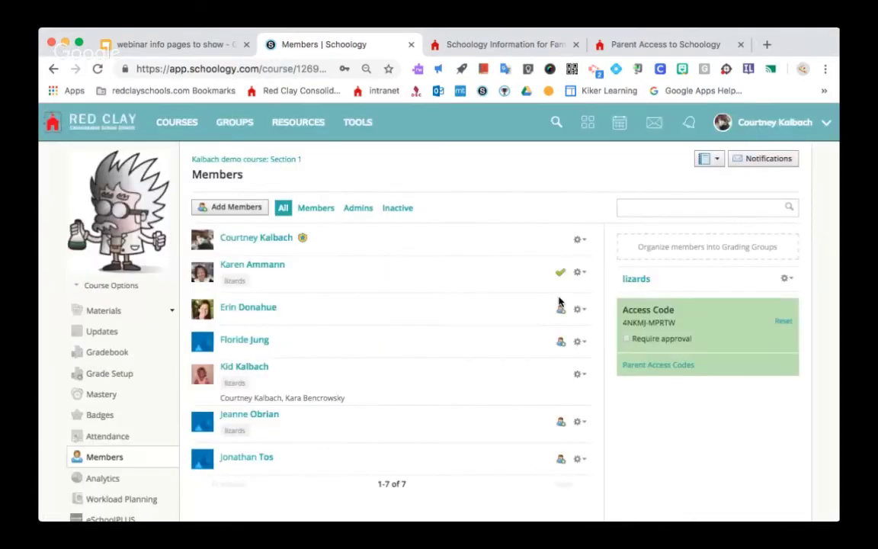
click(737, 248)
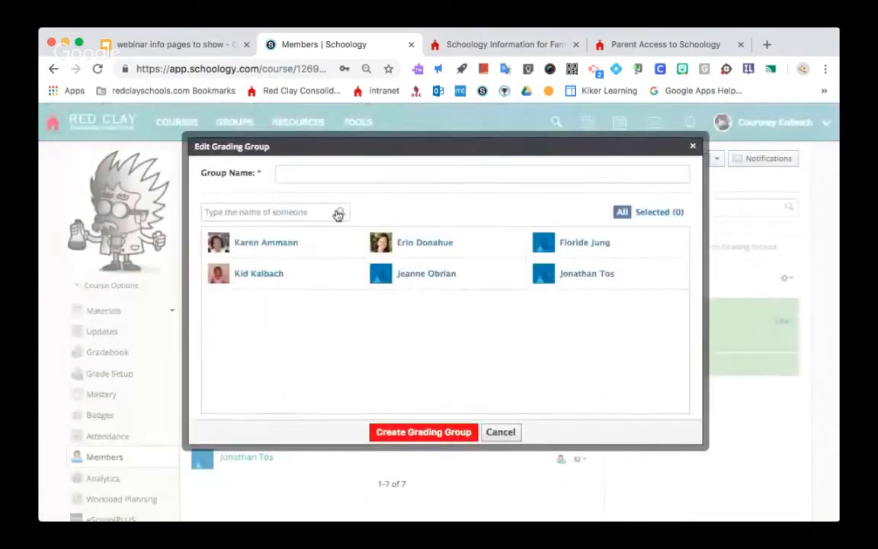
text(monkeys)
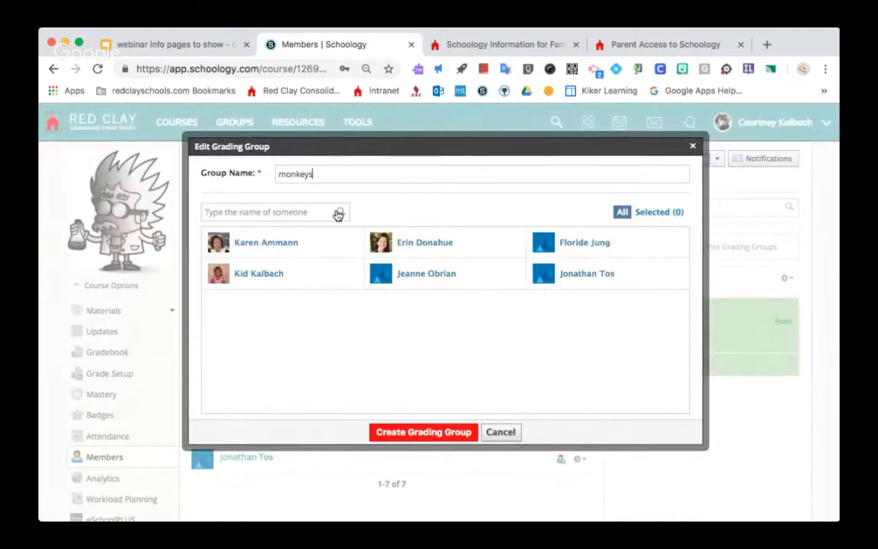
click(418, 242)
click(557, 248)
click(579, 282)
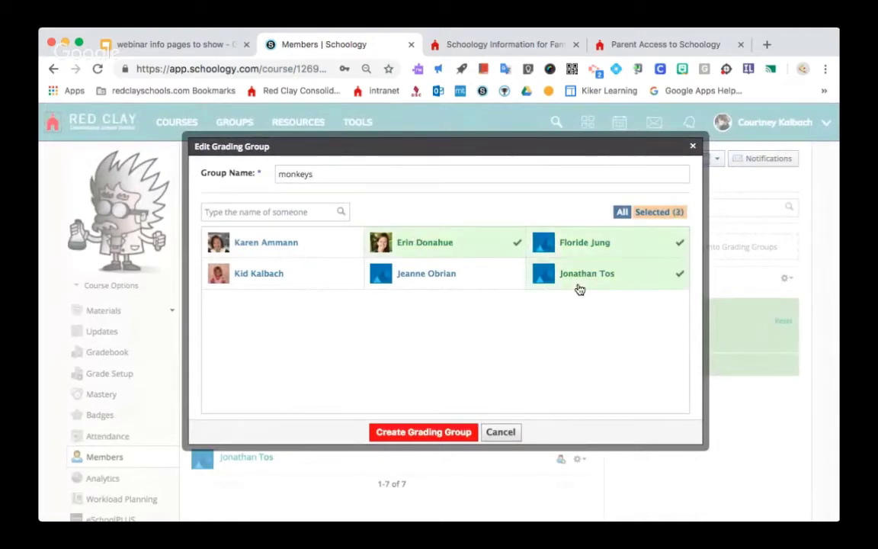
Filter the selectable members by a member's first name, and create the monkeys grading group.
click(218, 213)
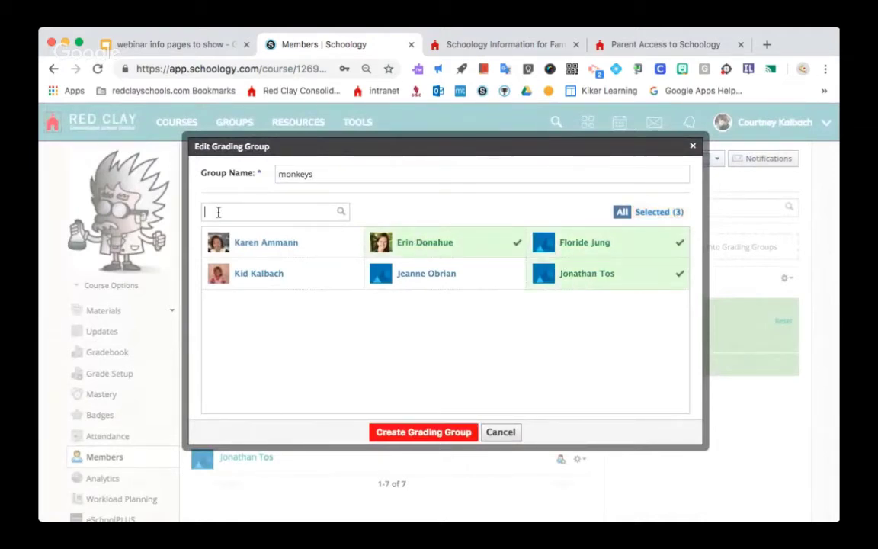
text(kar)
text(rn)
key(BackSpace)
key(BackSpace)
key(BackSpace)
text(ren)
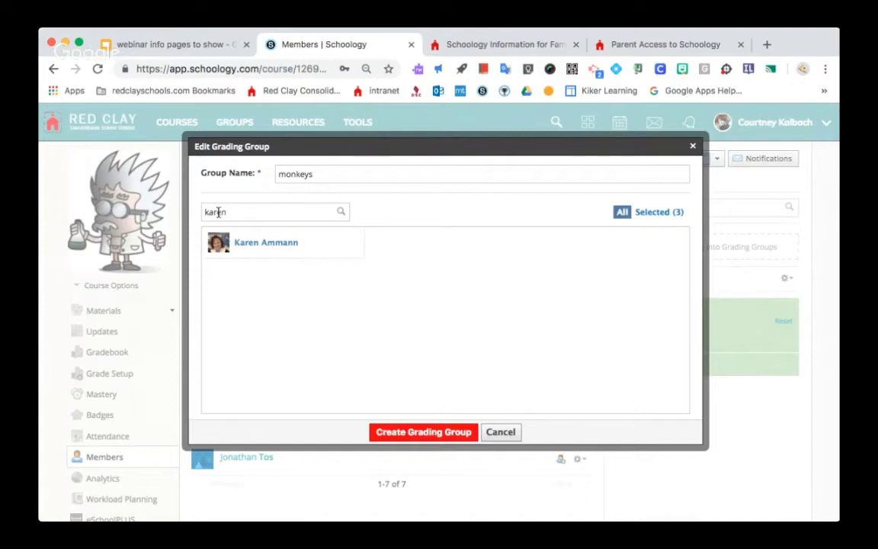
click(425, 434)
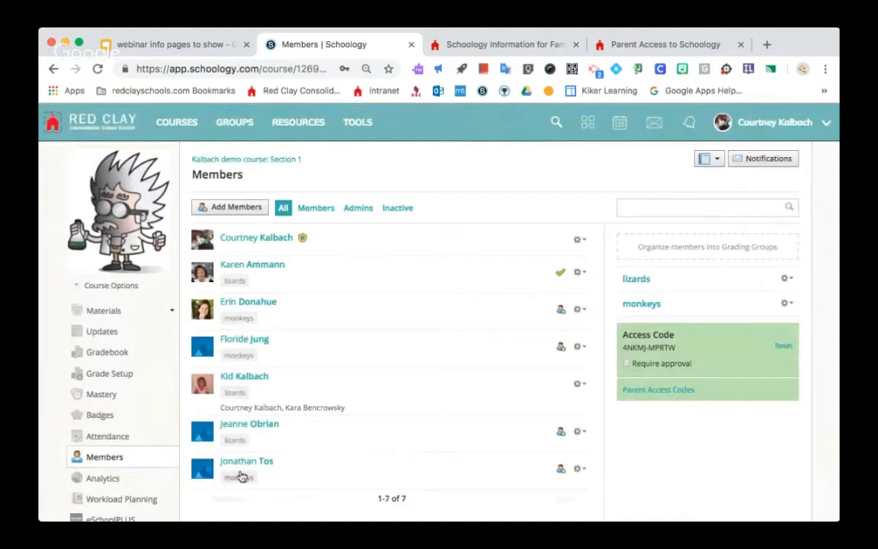
click(23, 298)
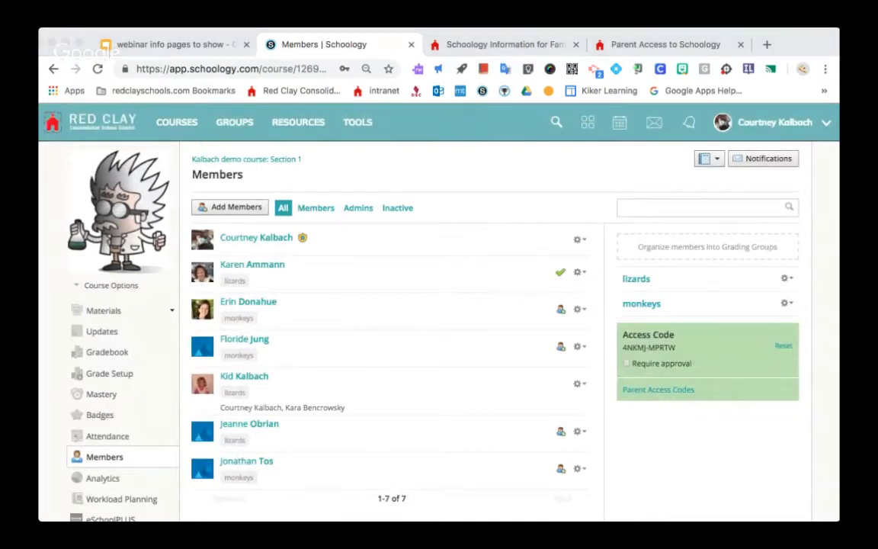
click(809, 433)
click(699, 205)
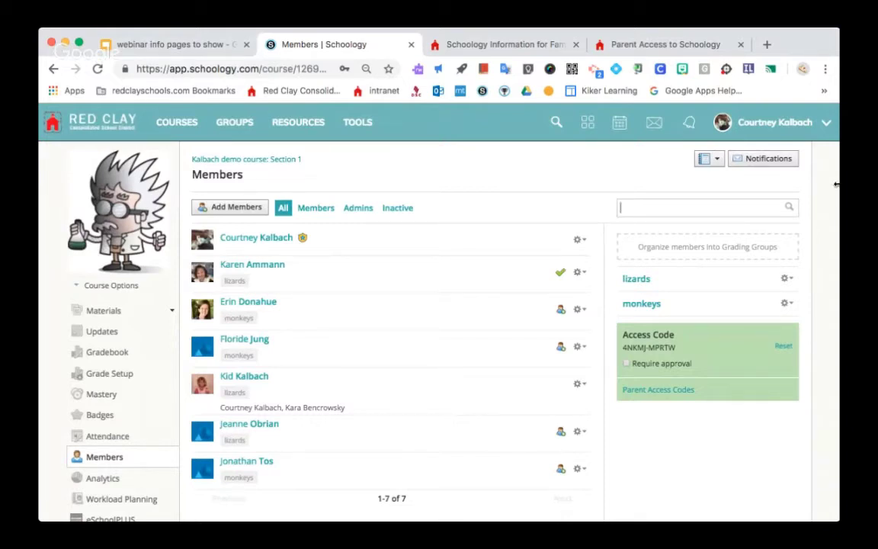
text(table 1)
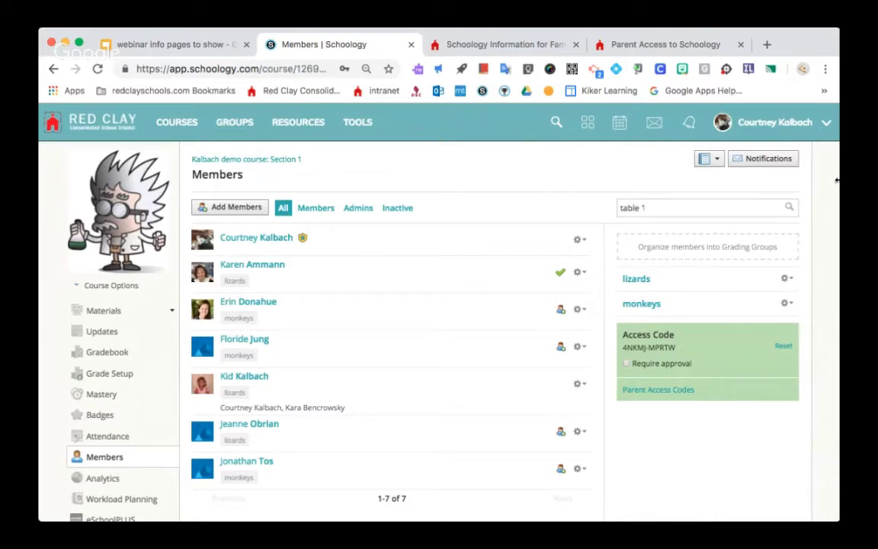
Create a grading group named table 1 containing the first, third and fifth listed course members.
click(702, 251)
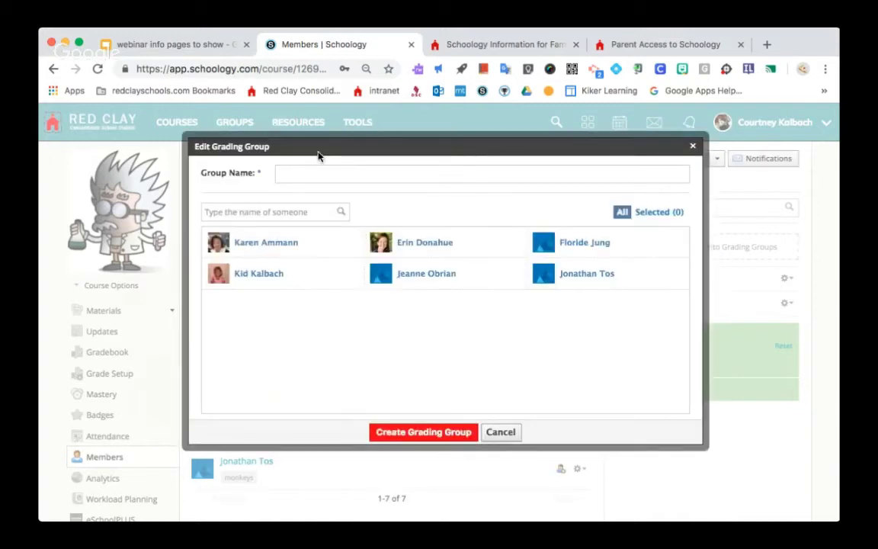
text(table 1)
click(317, 245)
click(633, 247)
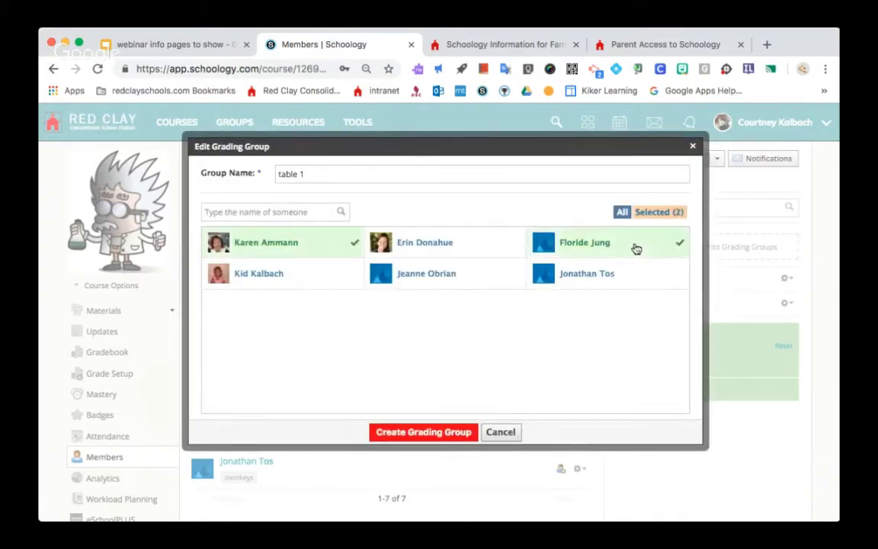
click(470, 275)
click(450, 430)
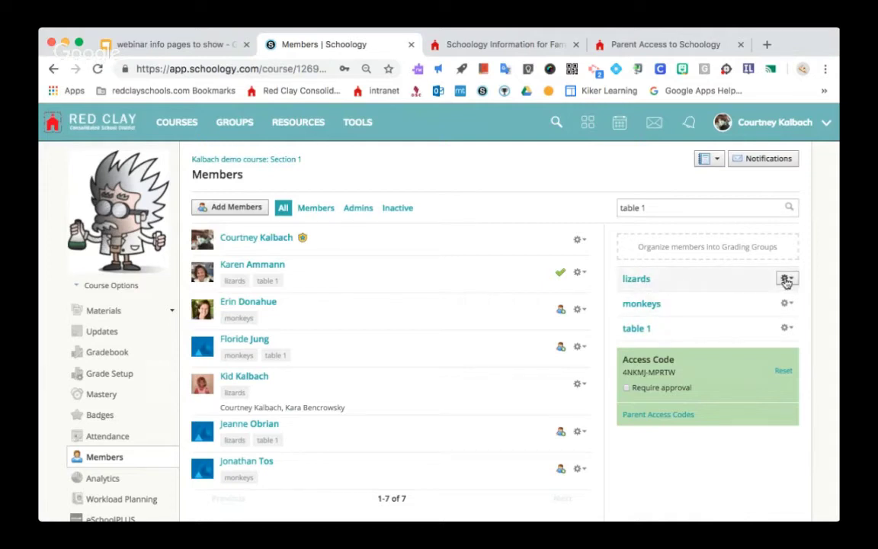
Edit the table 1 grading group to replace the fifth listed member with the sixth, and view the group's edit and delete options.
click(785, 329)
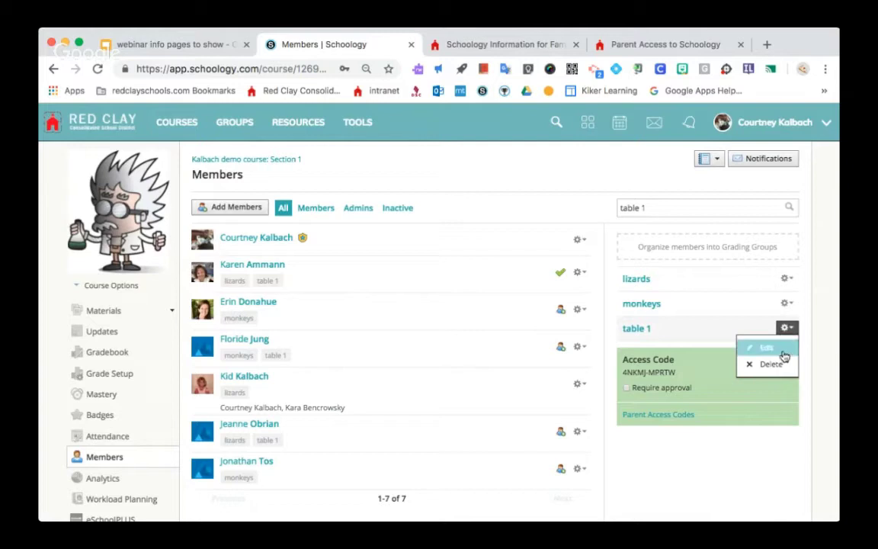
click(784, 355)
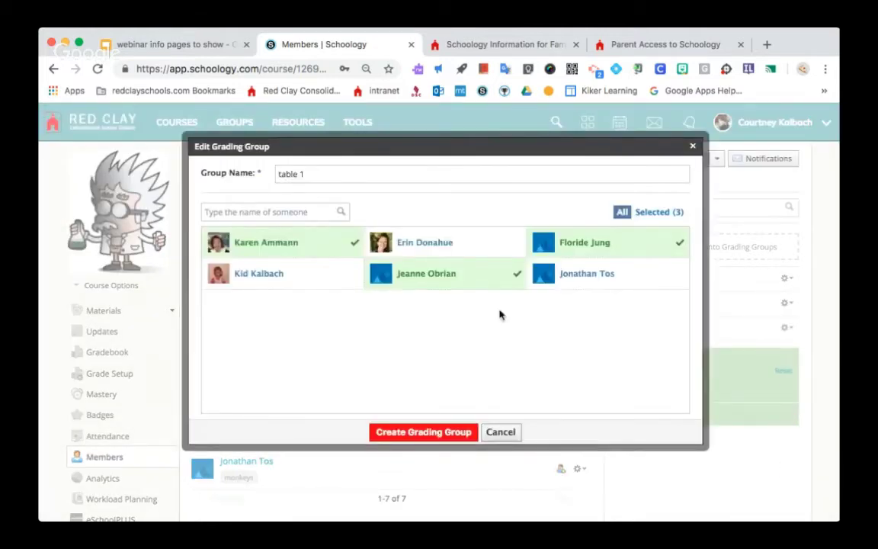
click(588, 279)
click(457, 279)
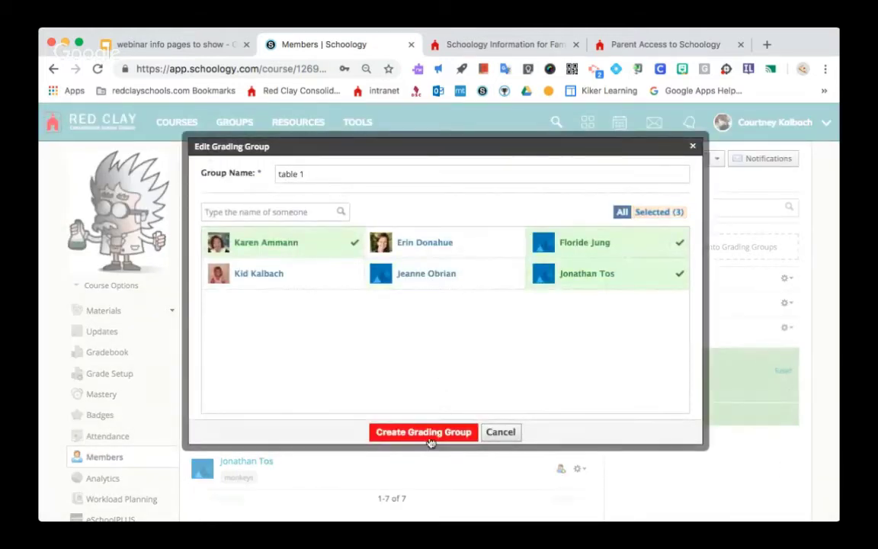
click(425, 432)
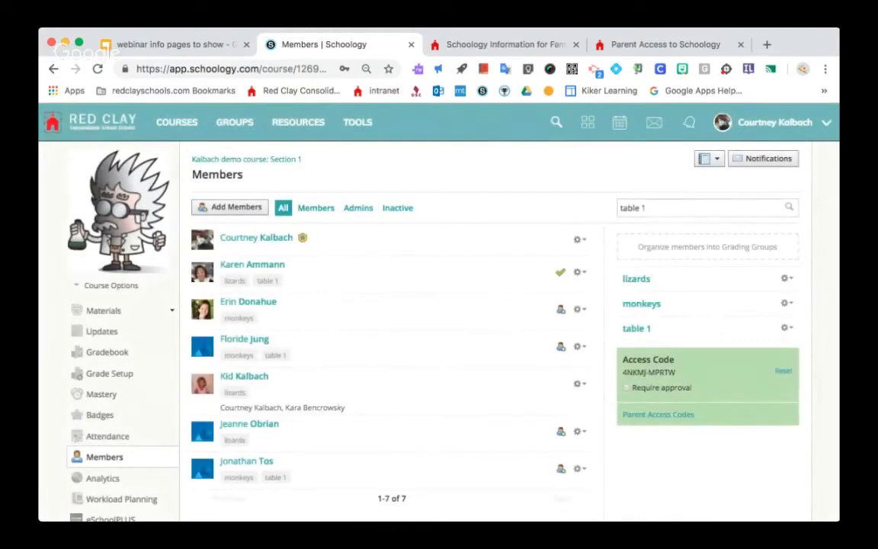
click(789, 328)
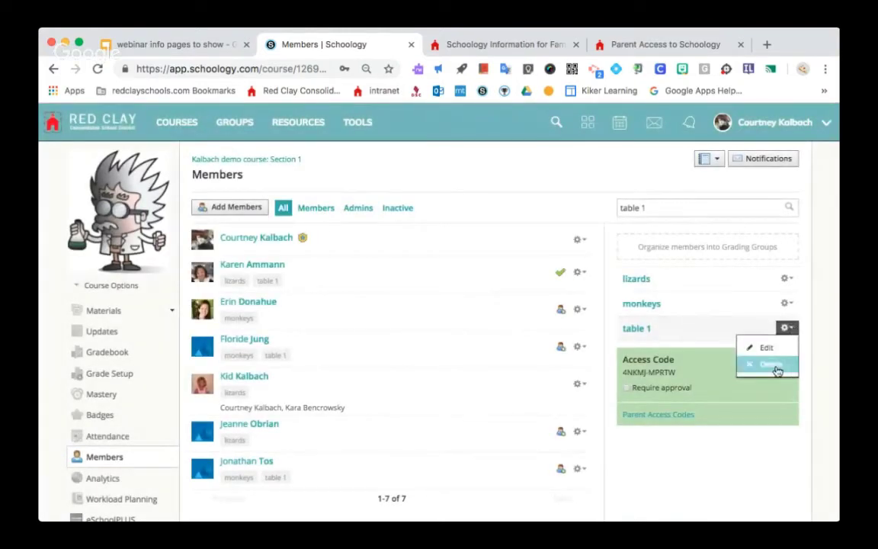
click(756, 487)
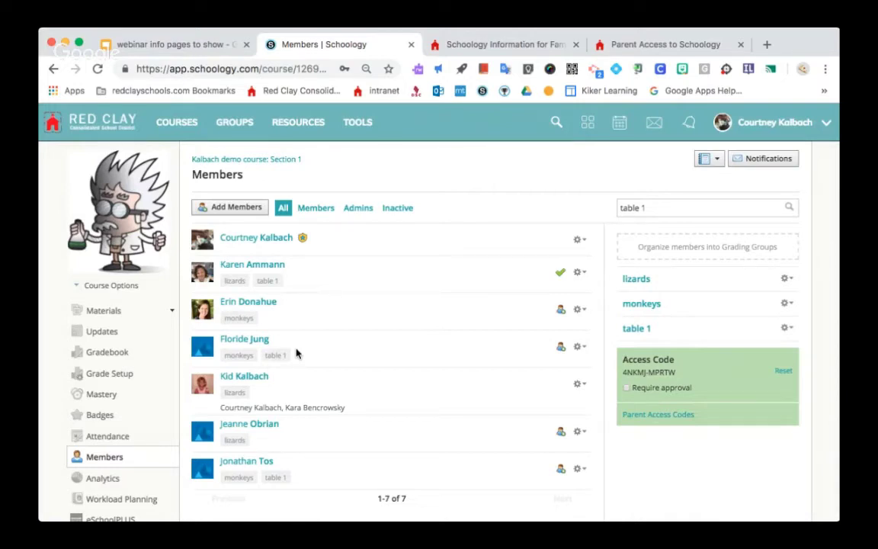
On the course's Grade Setup page, add a grading category named assessments, calculated by Total pts with Drop lowest at 0.
click(131, 377)
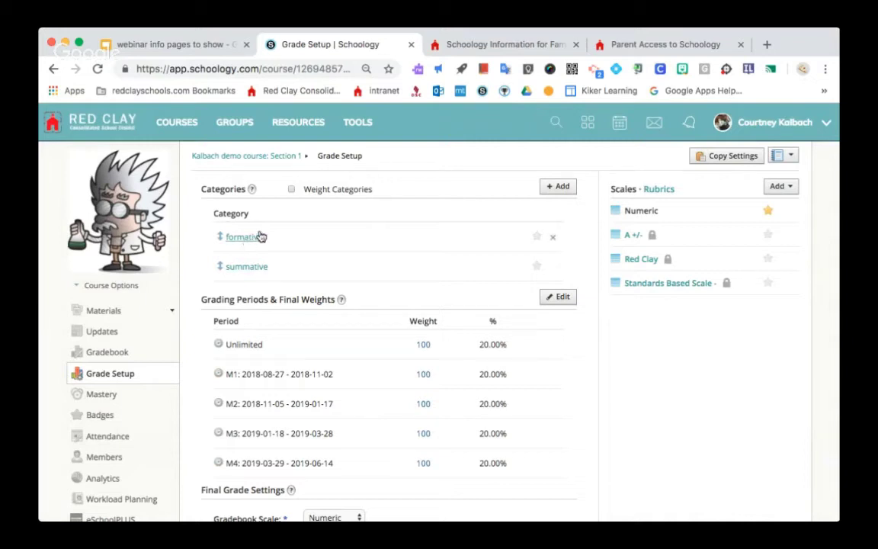
click(569, 191)
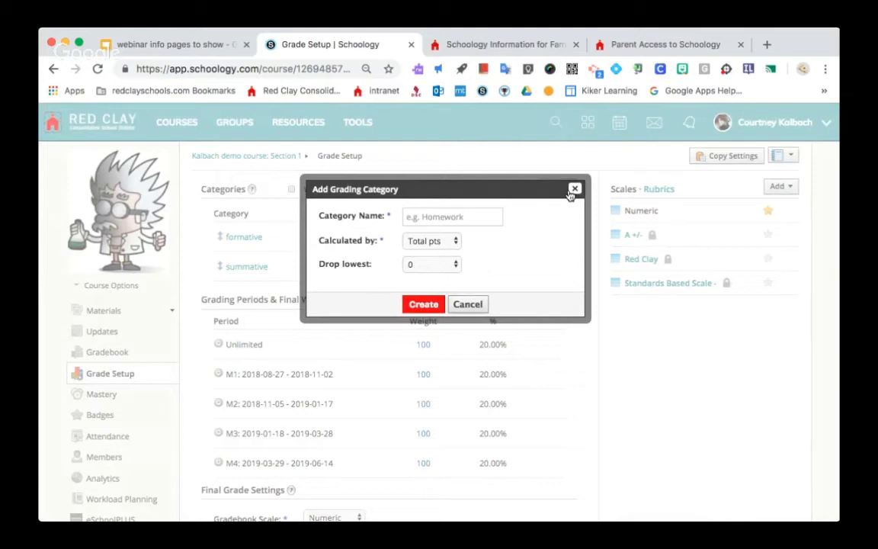
click(467, 304)
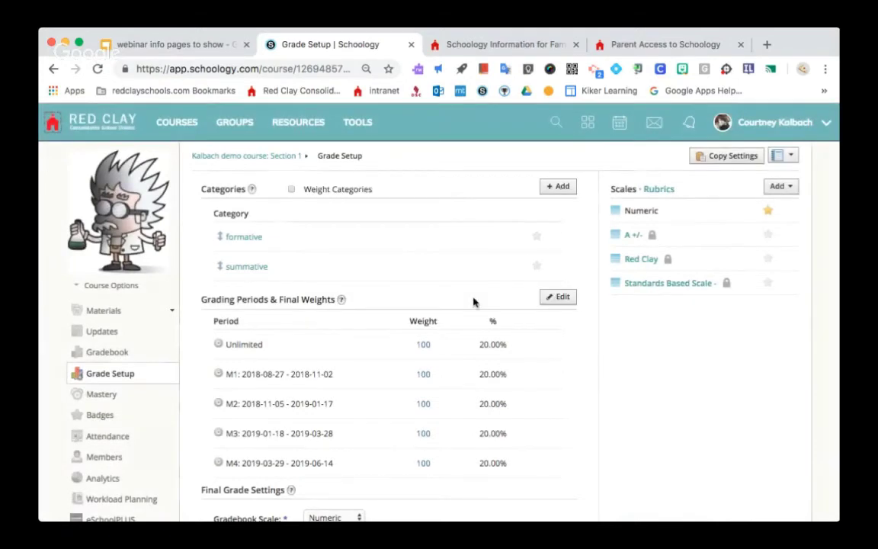
click(561, 189)
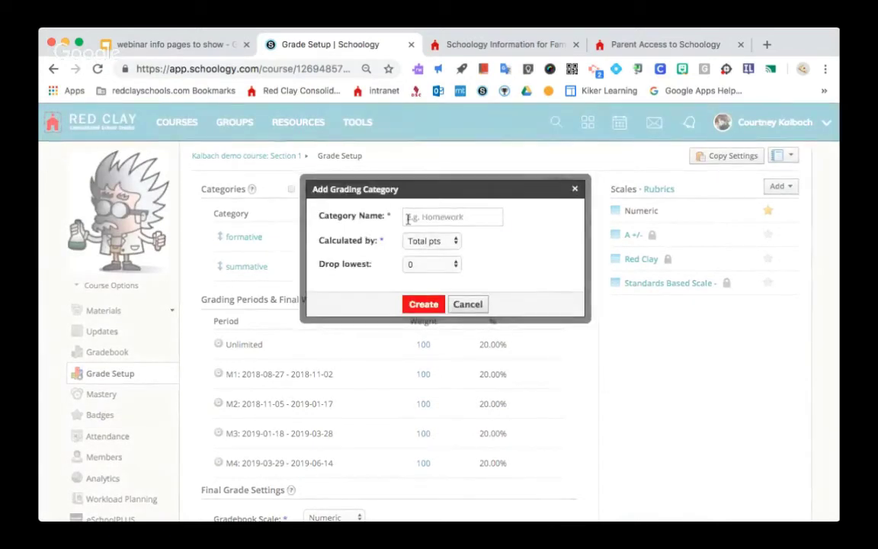
click(412, 218)
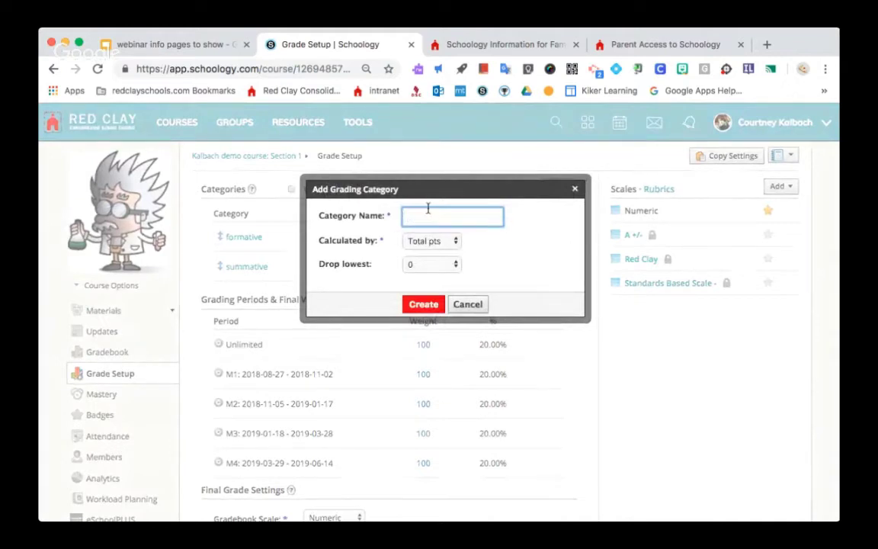
text(assessments)
click(436, 242)
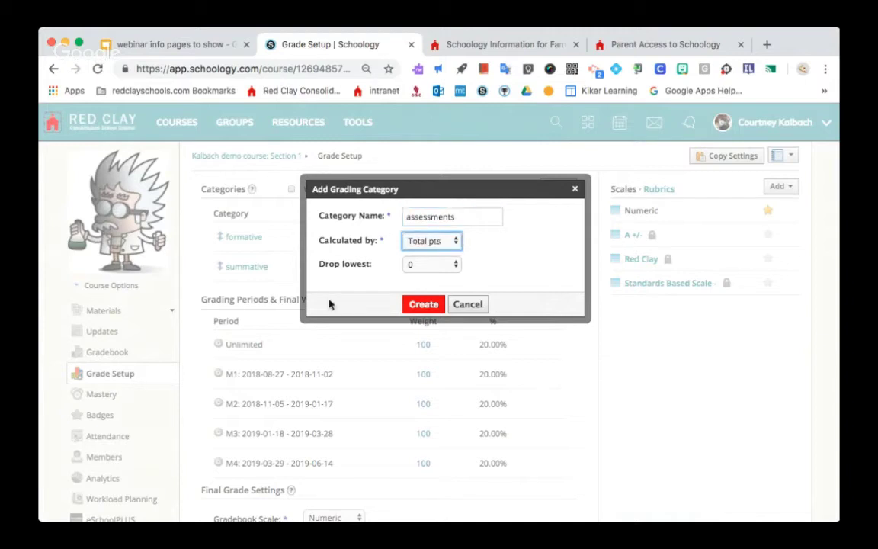
key(Tab)
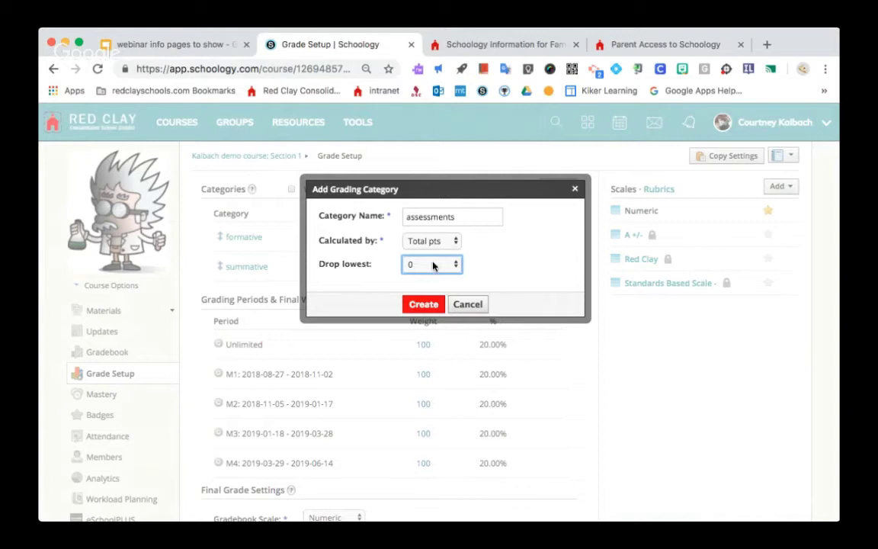
click(424, 306)
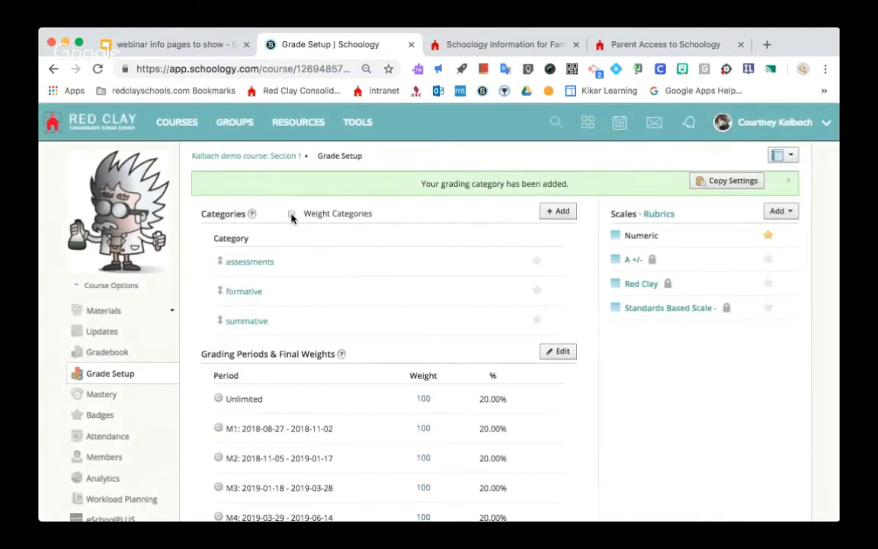
Turn on Weight Categories for the grading categories, and open the formative category's weight for editing.
click(291, 215)
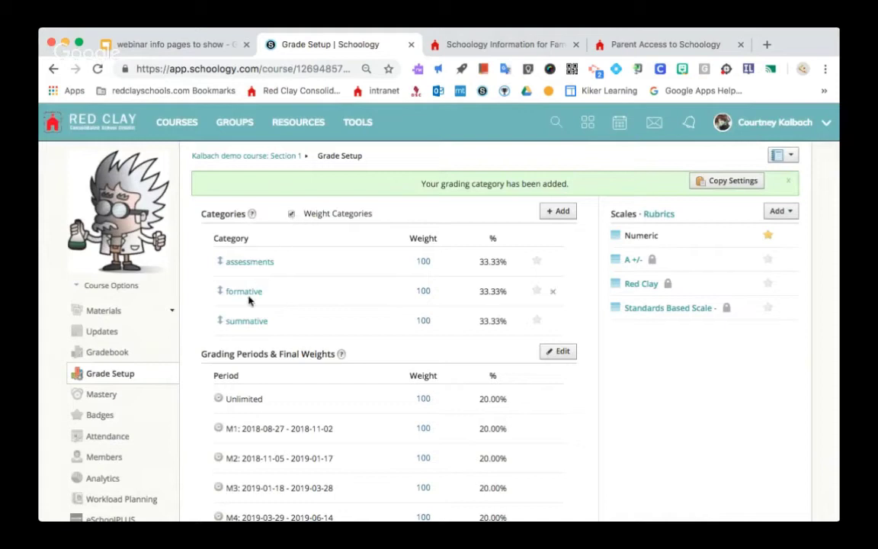
click(424, 291)
double_click(432, 291)
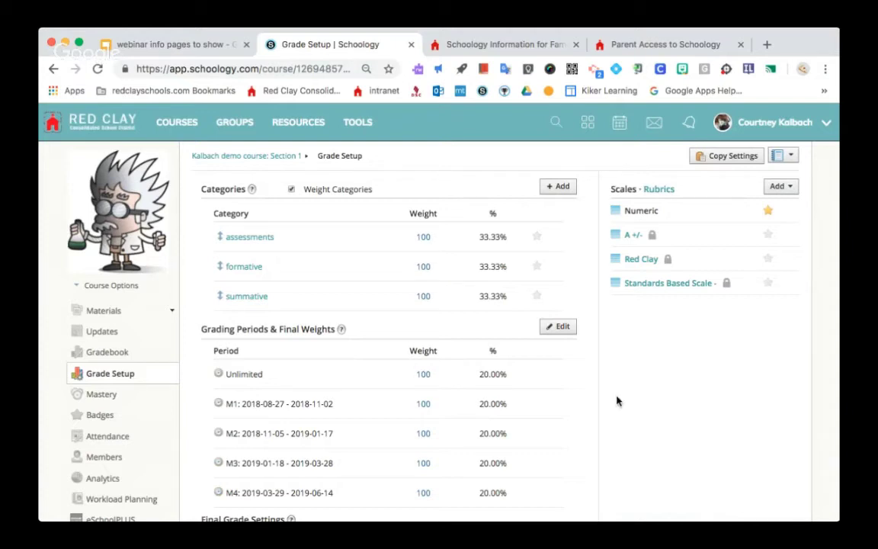
Review the grading periods and final grade settings, and check the choices for the gradebook scale.
scroll(617, 401, down, 3)
scroll(618, 401, up, 1)
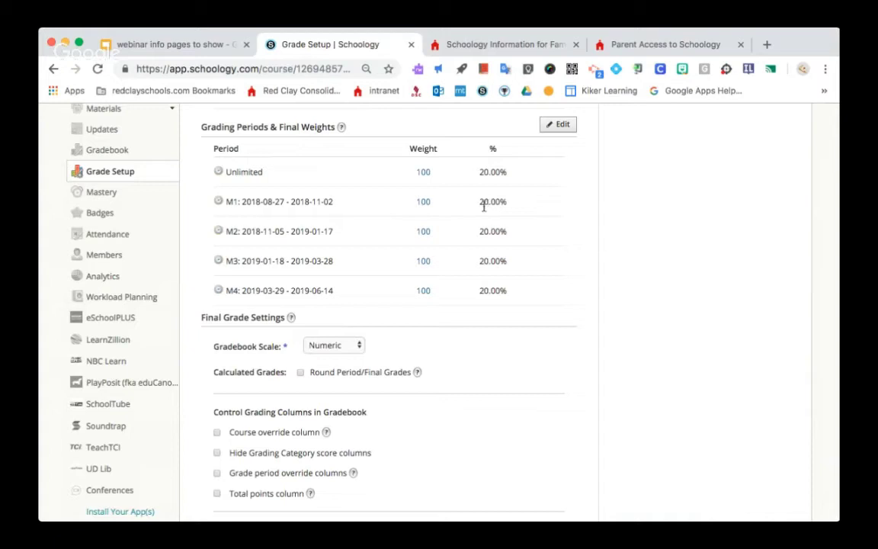
scroll(600, 277, down, 1)
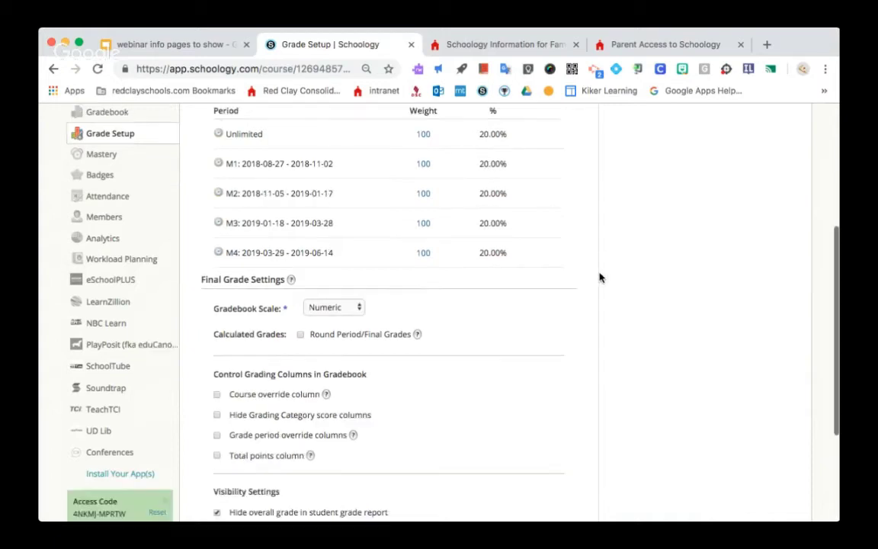
scroll(600, 277, down, 4)
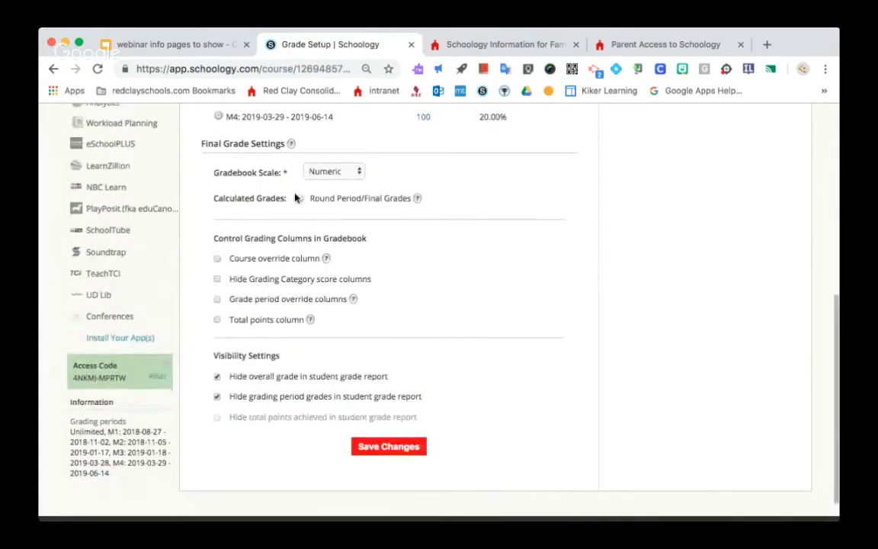
click(346, 175)
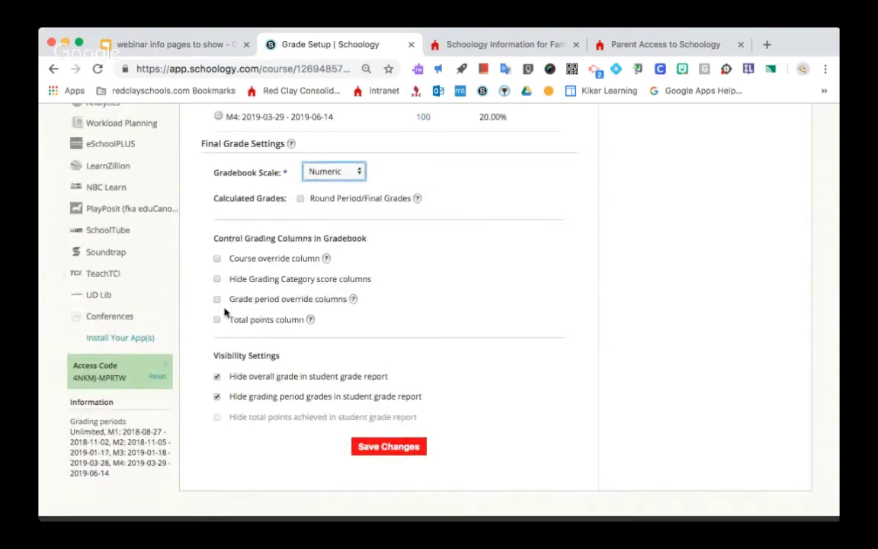
In the Visibility Settings, turn hiding of overall and grading period grades in student reports off and back on, and save the changes.
scroll(225, 309, down, 1)
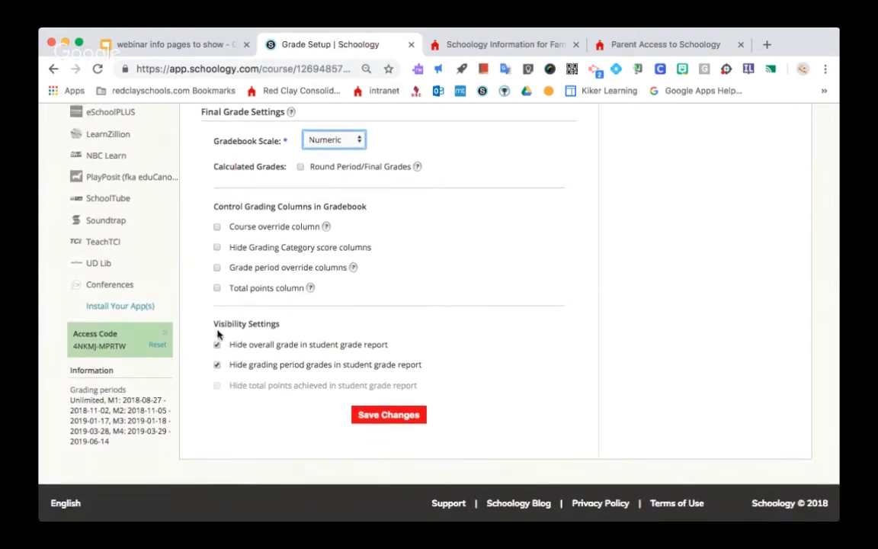
click(217, 345)
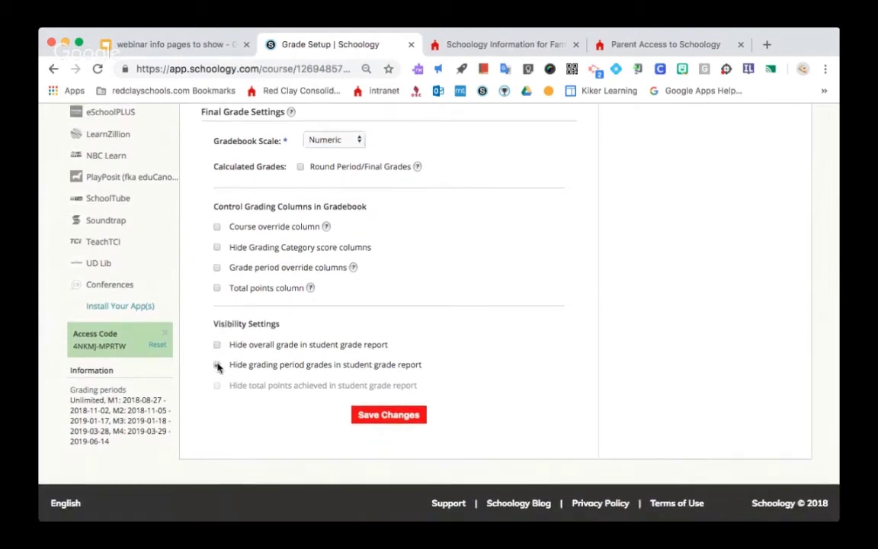
click(216, 364)
click(217, 347)
click(217, 365)
click(415, 415)
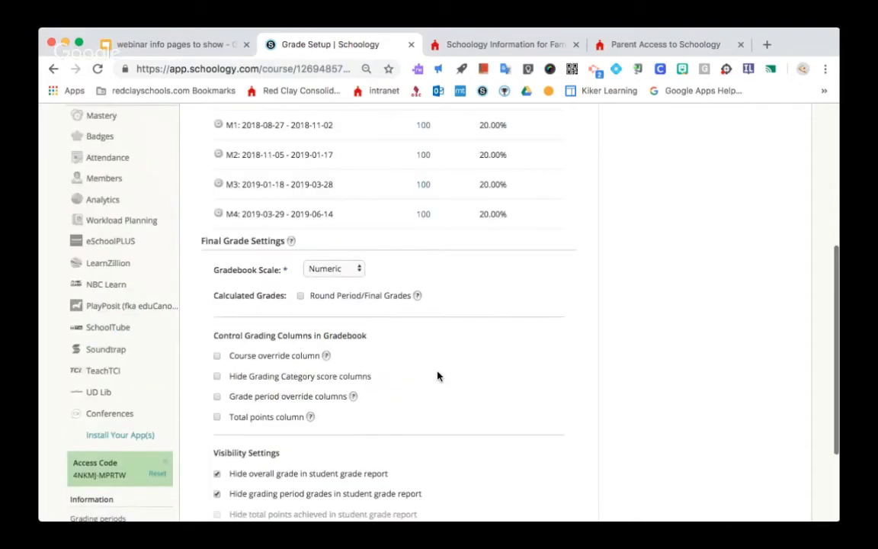
Examine which grade settings can be copied and which courses can receive them, and close the copy dialog without copying.
scroll(438, 374, up, 3)
scroll(437, 371, up, 2)
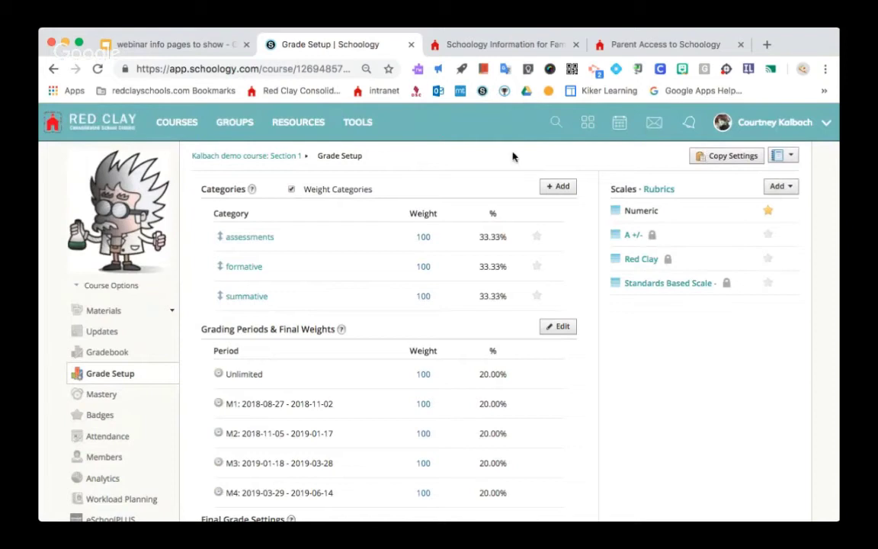
click(733, 157)
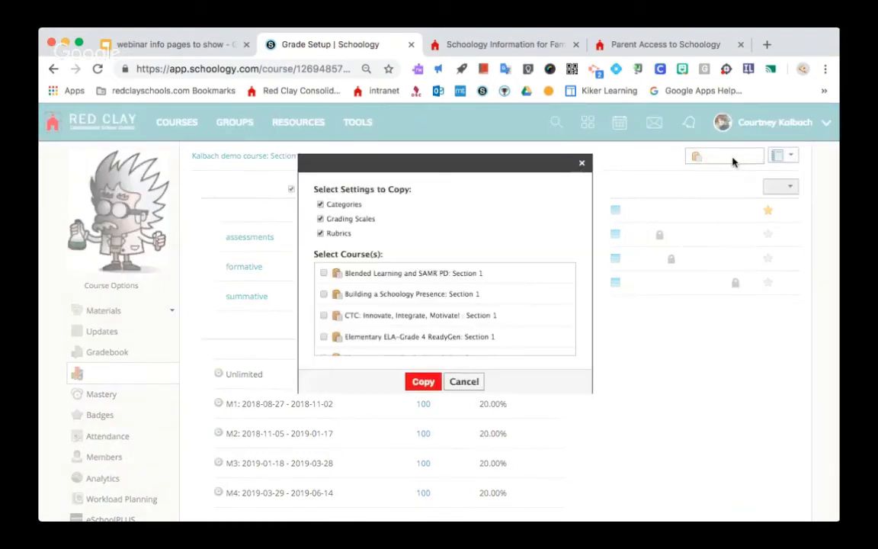
scroll(473, 247, down, 1)
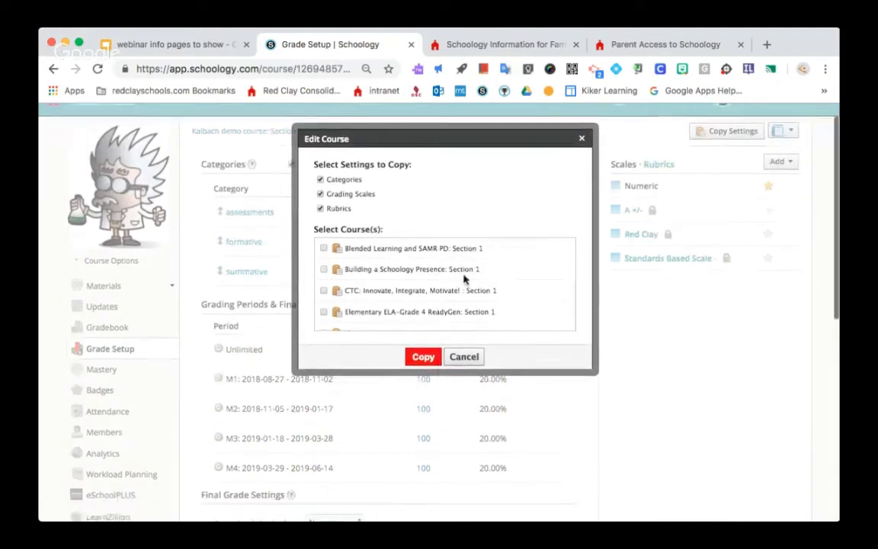
scroll(459, 296, down, 3)
scroll(458, 296, up, 3)
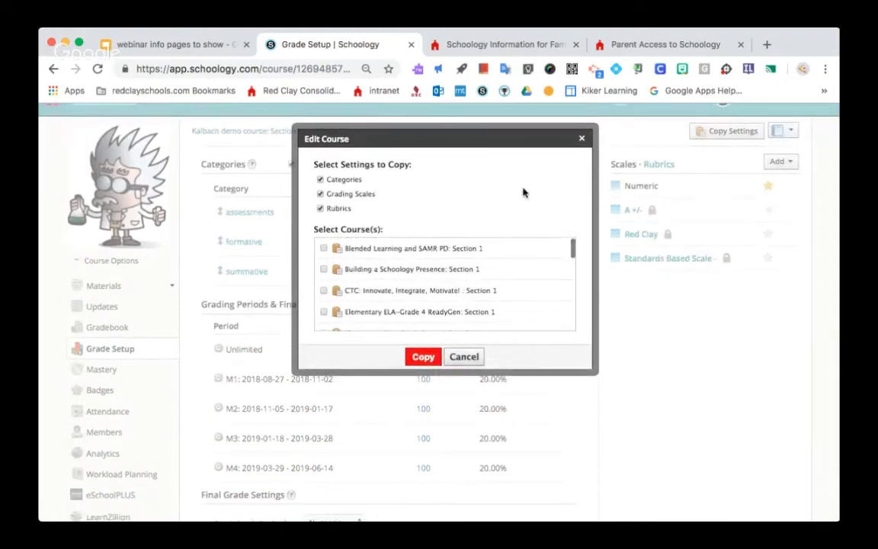
scroll(525, 192, up, 1)
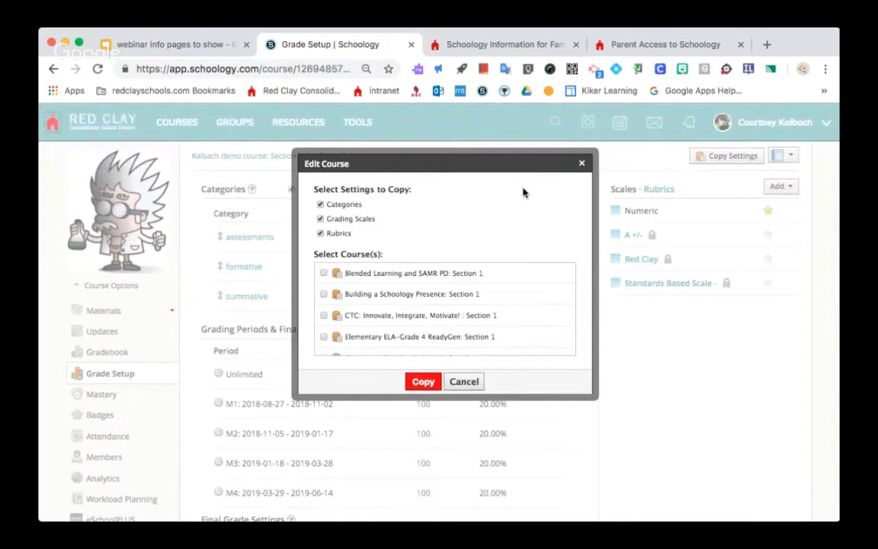
click(462, 380)
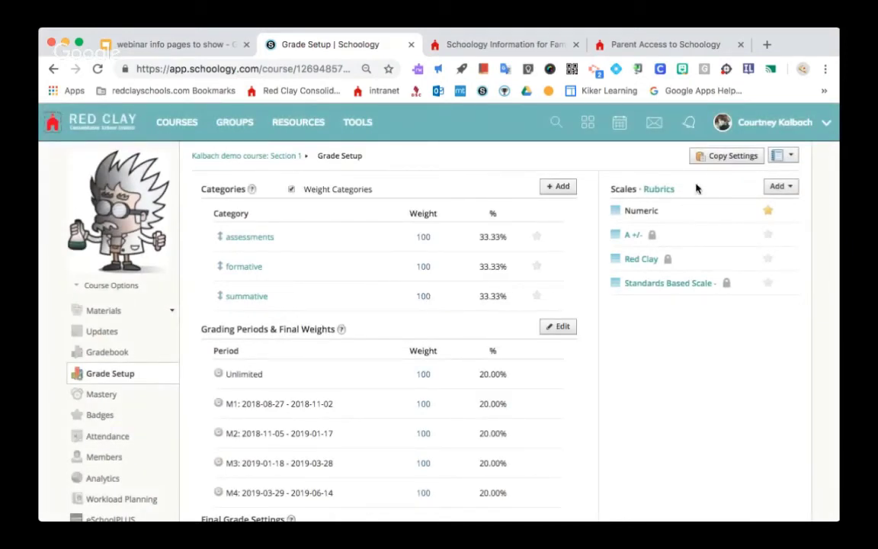
click(701, 158)
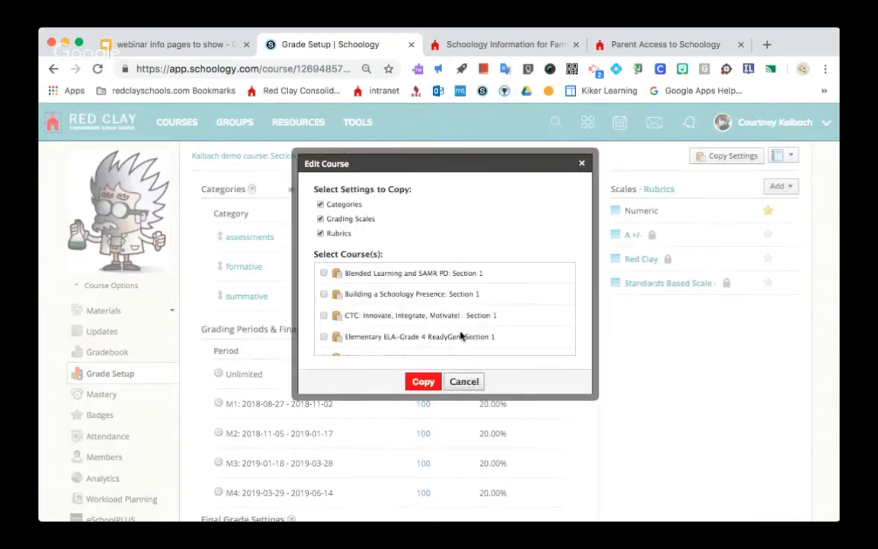
click(323, 294)
click(324, 315)
click(324, 336)
click(461, 383)
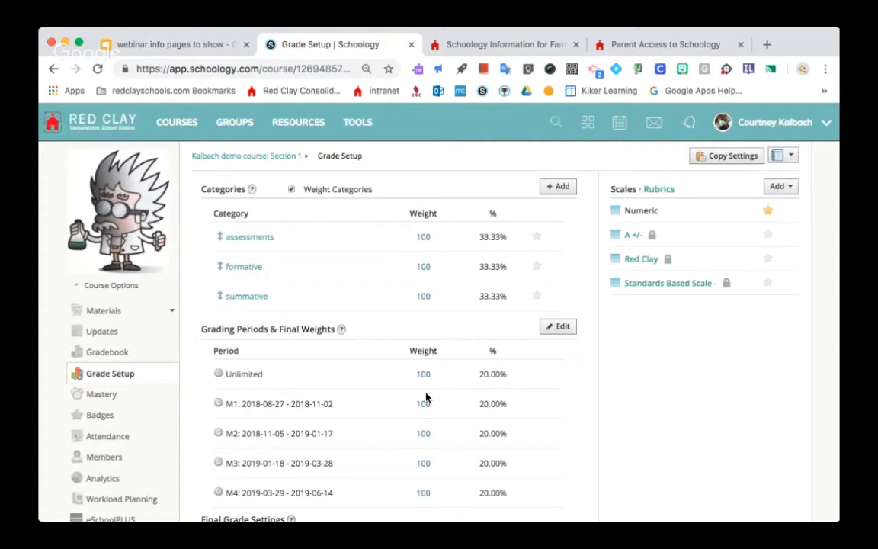
Open the test assignment from the course materials for editing, check its grading category choices, and cancel the edit.
click(103, 352)
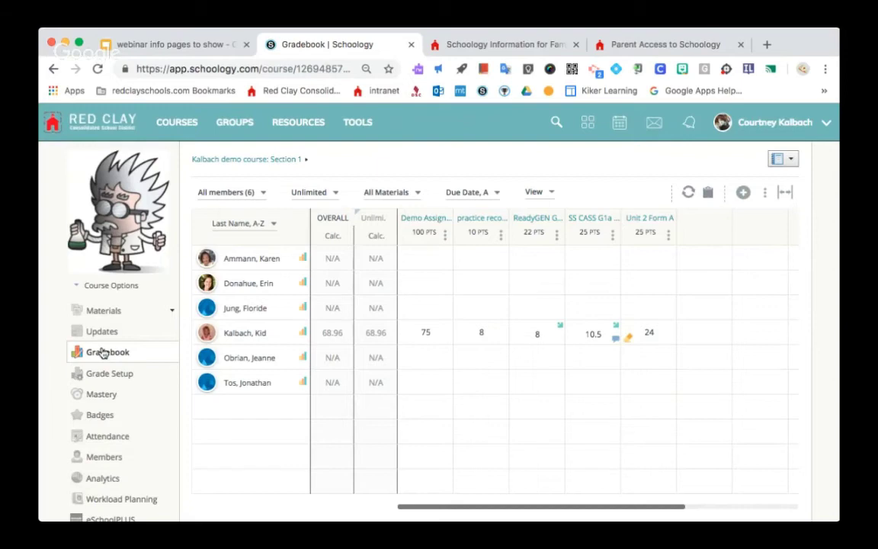
click(104, 352)
click(108, 317)
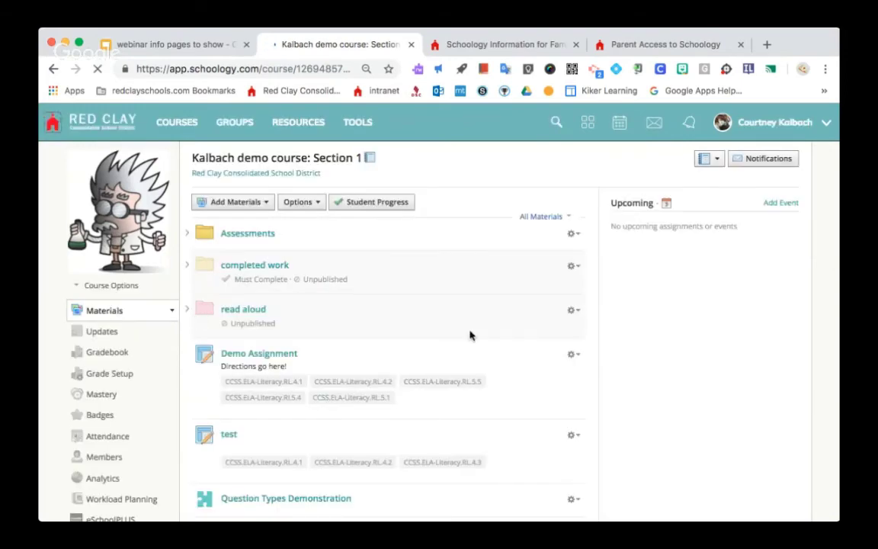
scroll(519, 368, down, 4)
scroll(520, 369, down, 3)
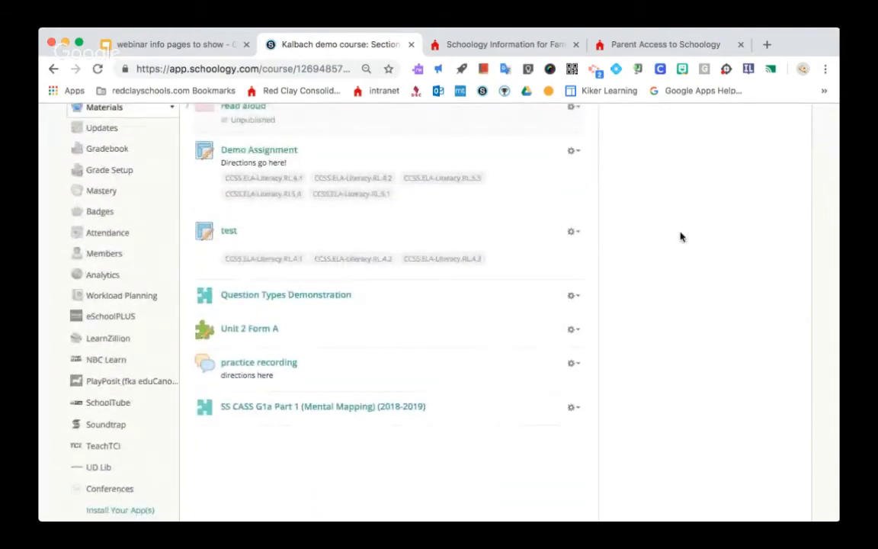
scroll(680, 235, up, 1)
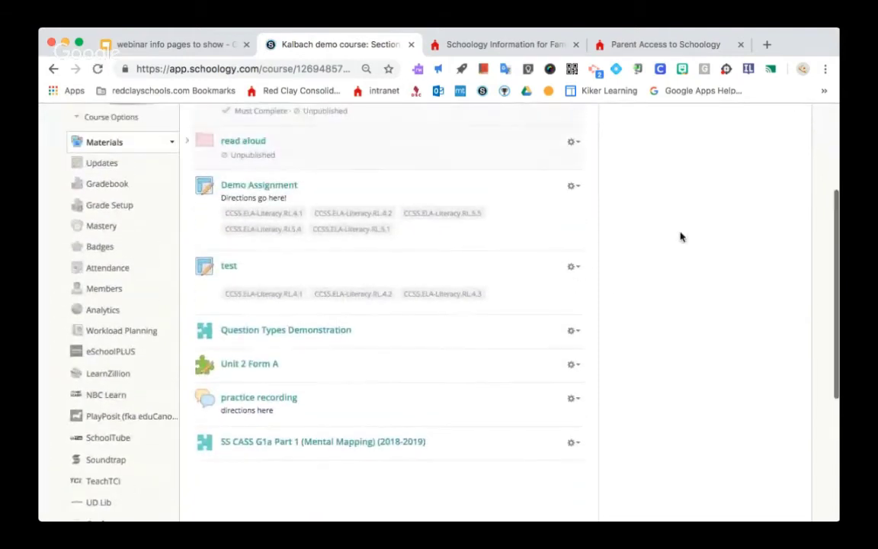
click(572, 267)
click(592, 286)
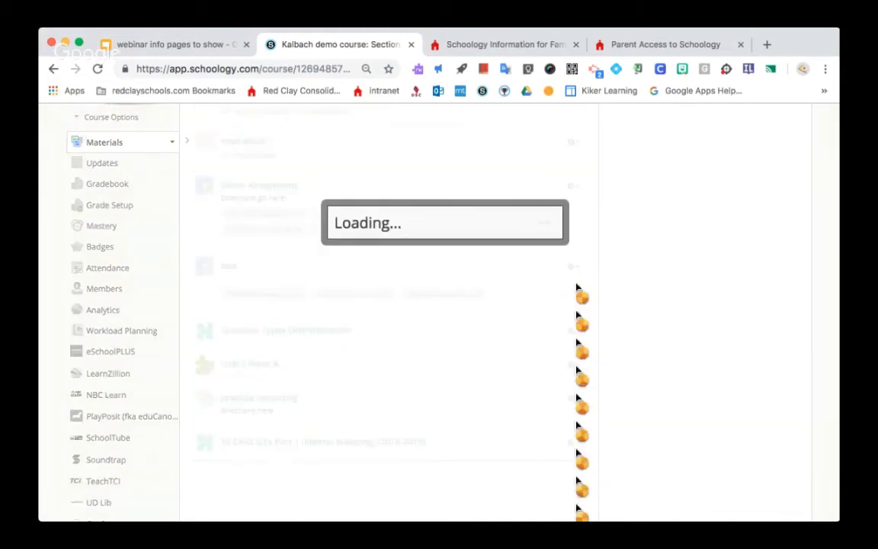
scroll(210, 398, down, 3)
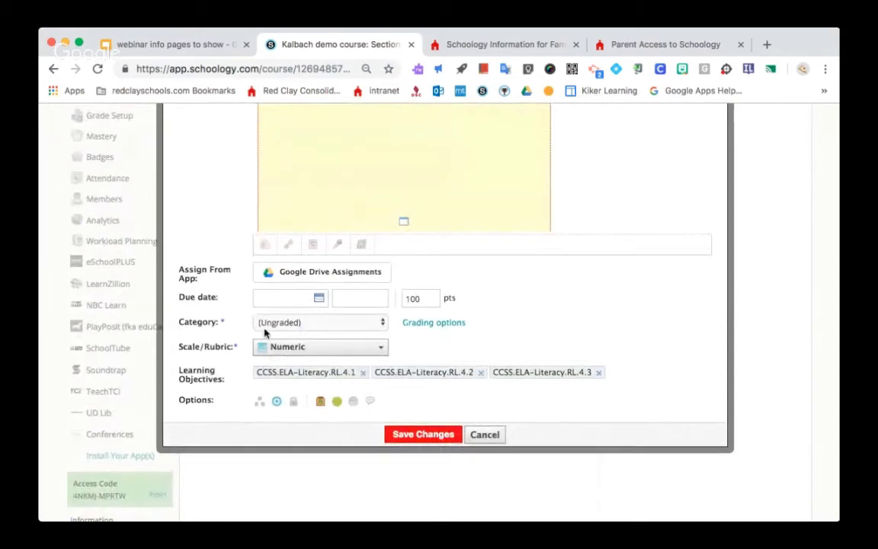
click(301, 326)
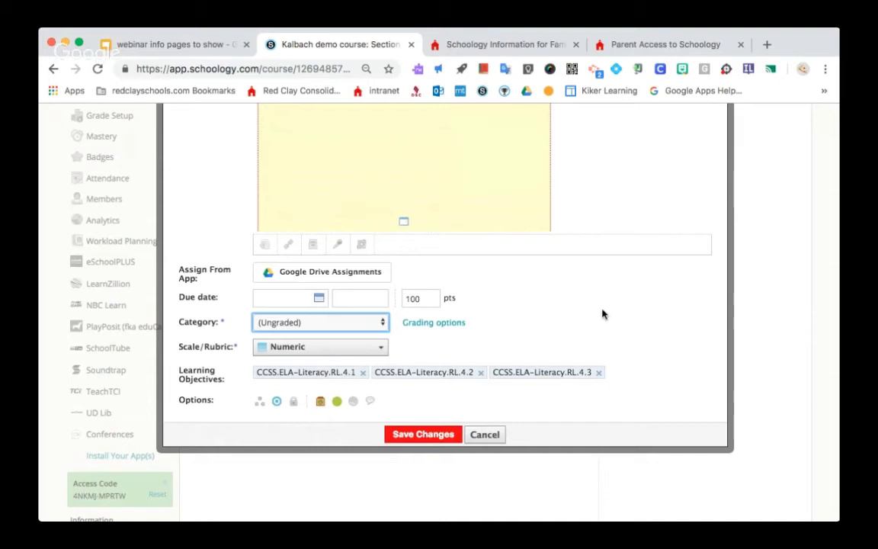
click(496, 440)
In the gradebook, set the fourth listed student's grades to 65 for Demo Assignment and 7 for the practice recording.
scroll(151, 306, up, 5)
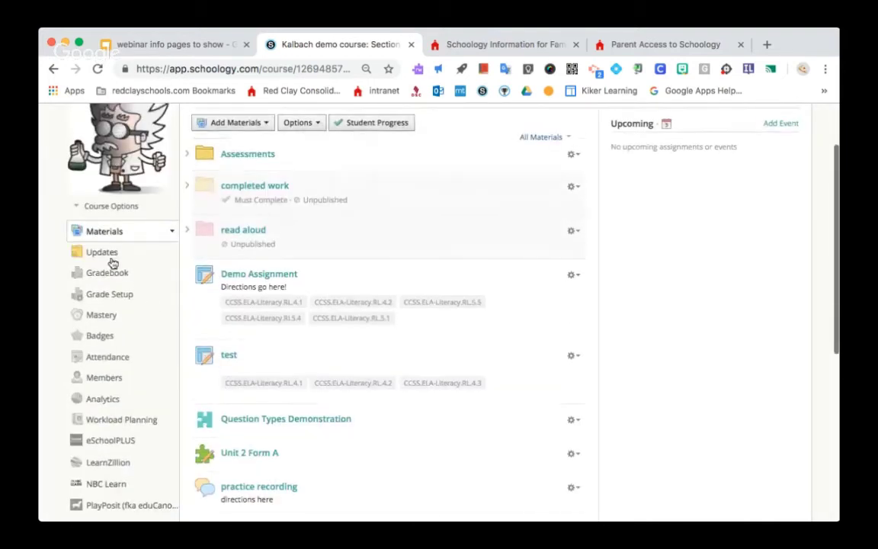
click(119, 281)
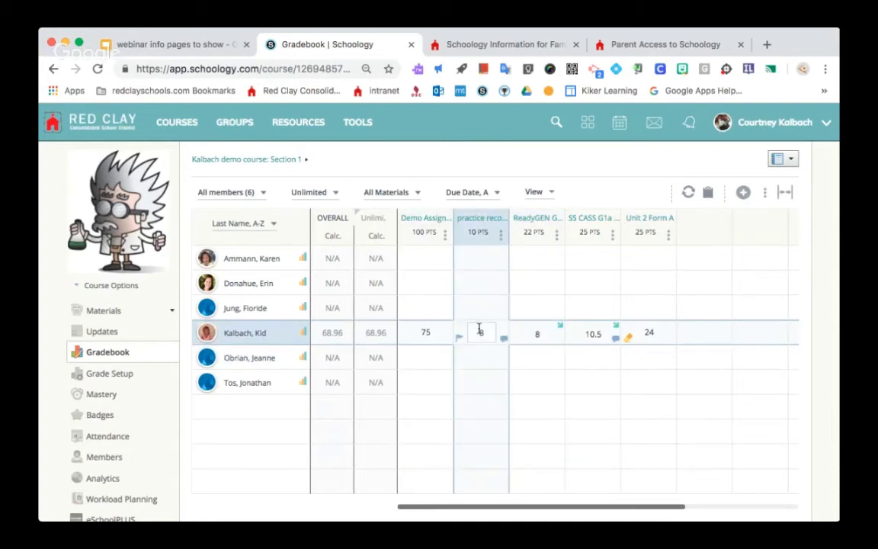
click(427, 334)
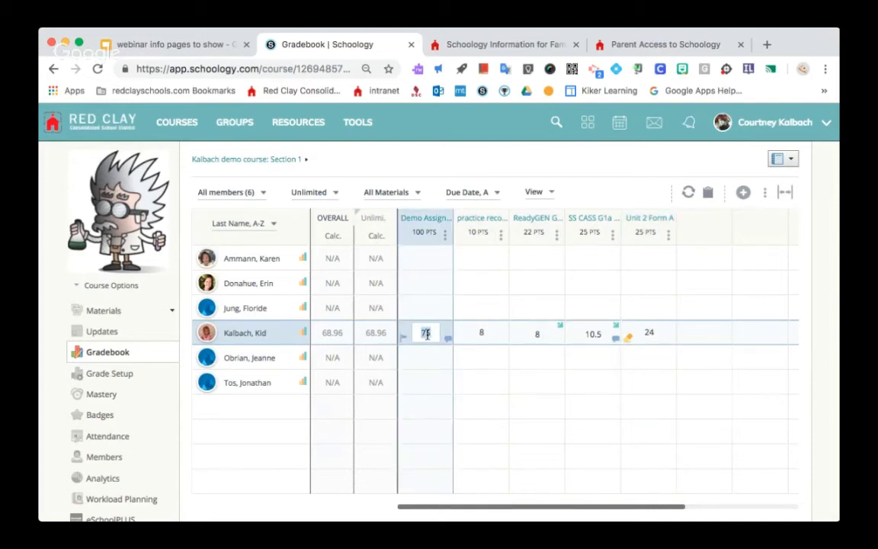
text(65)
key(Return)
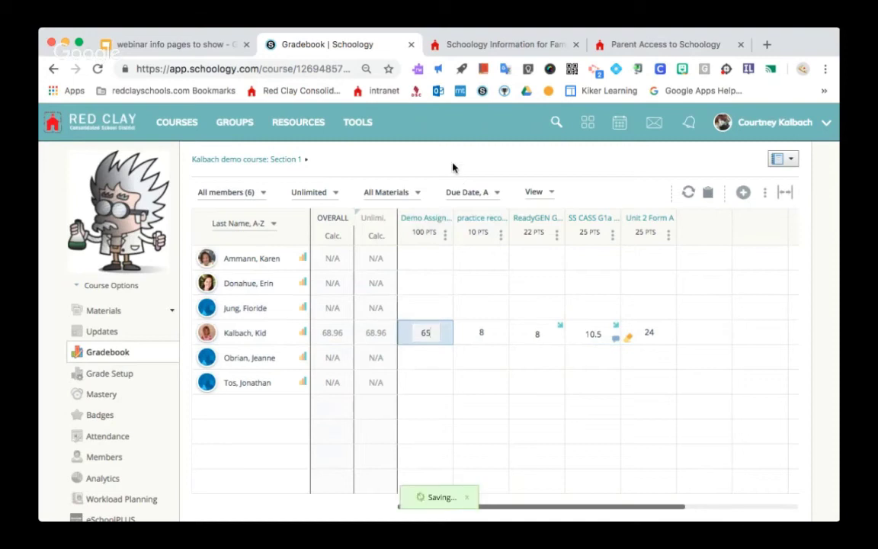
click(481, 332)
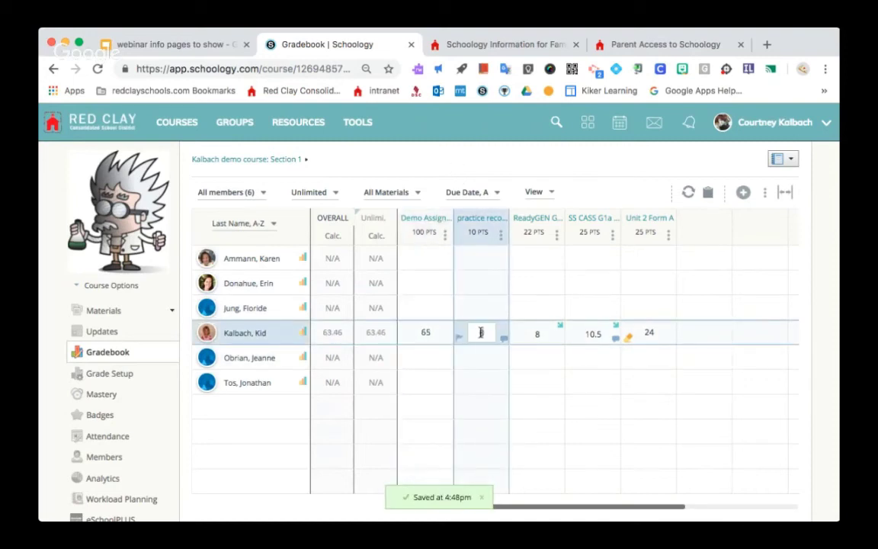
text(7)
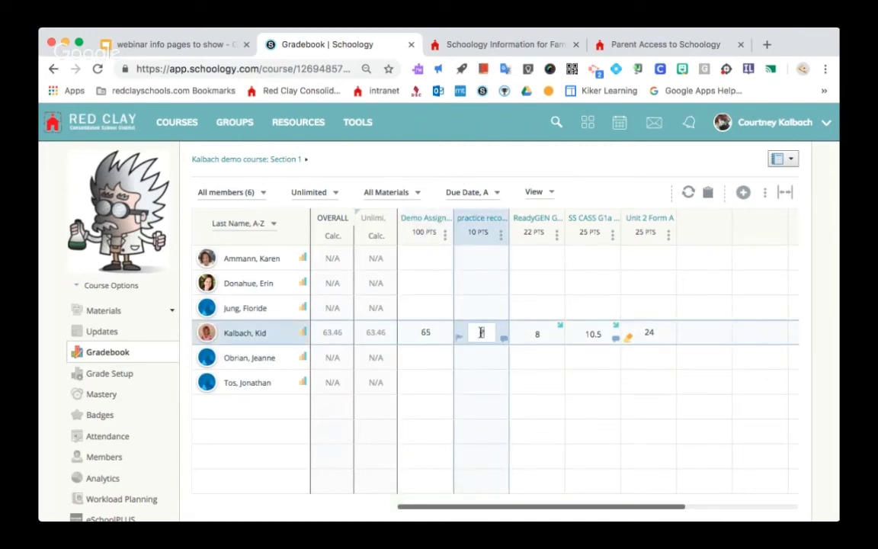
key(Return)
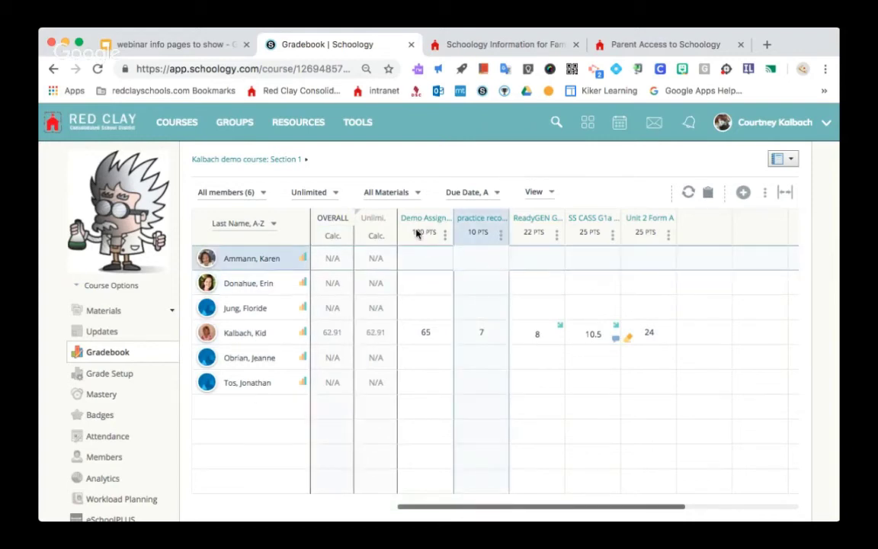
View the exception choices for the fourth student's practice recording grade, and add the comment "good job" with Display to Student enabled.
mouse_move(658, 226)
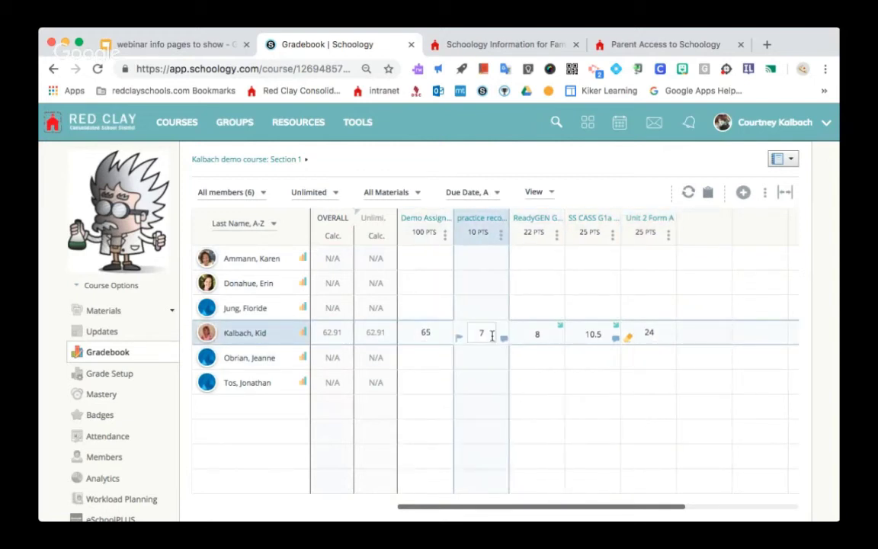
click(457, 340)
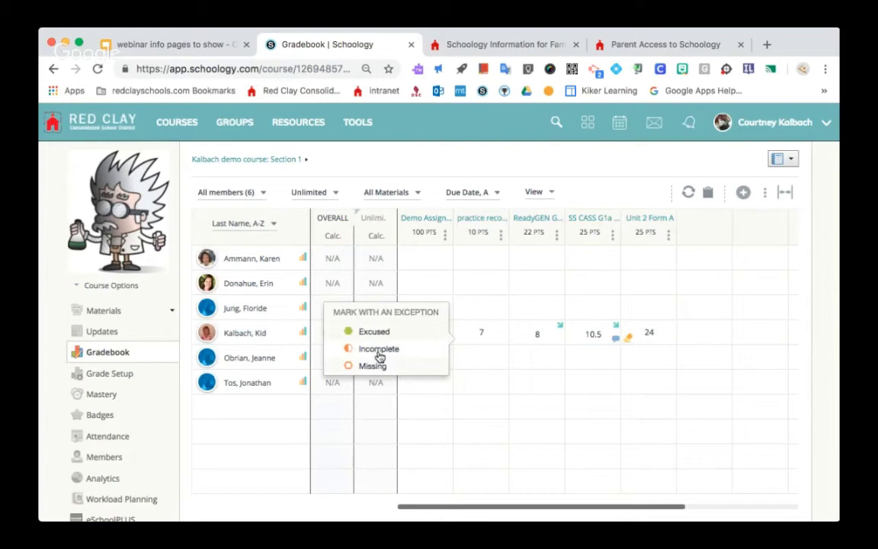
click(504, 340)
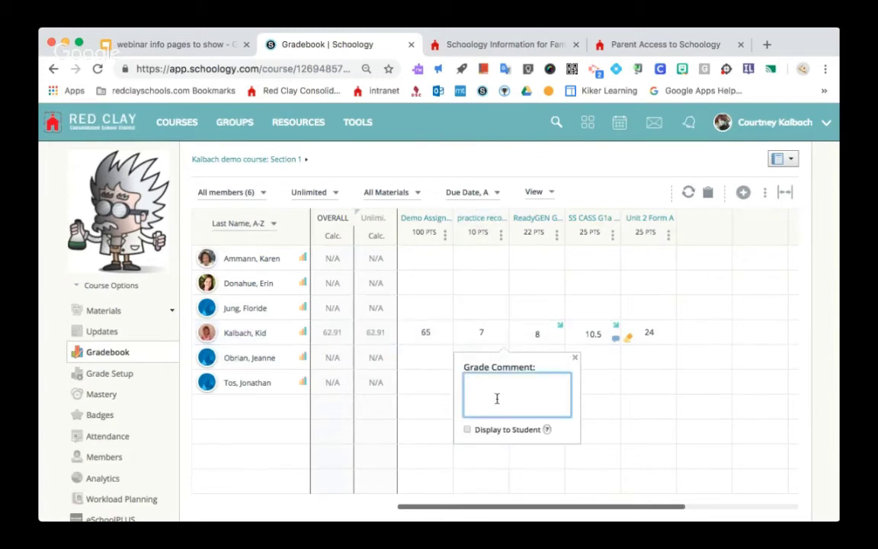
text(8ood)
text( ob)
key(BackSpace)
key(BackSpace)
text(job)
click(468, 429)
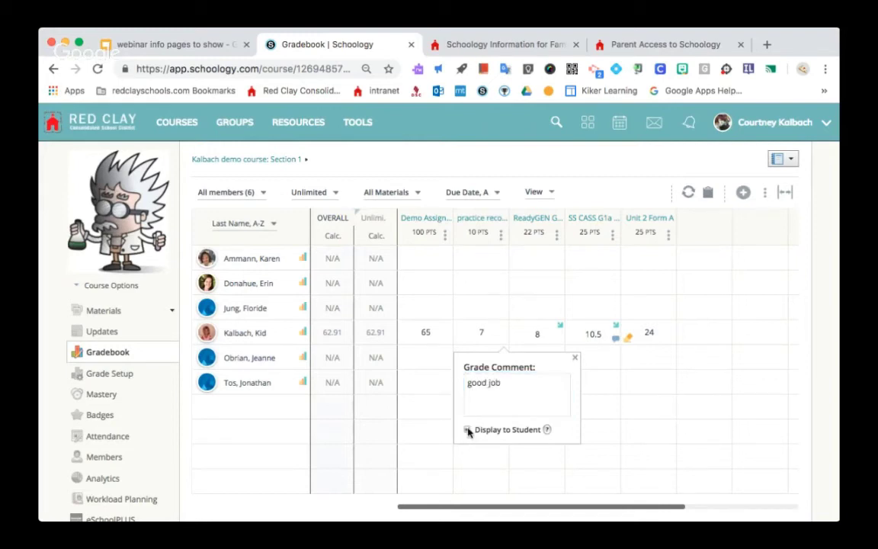
click(575, 358)
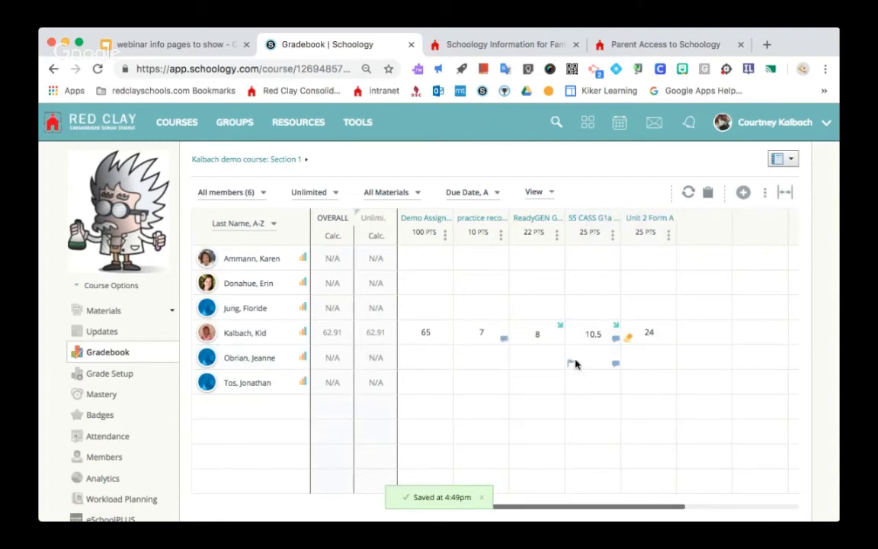
Set all students' grades for Demo Assignment to 80 at once.
click(446, 236)
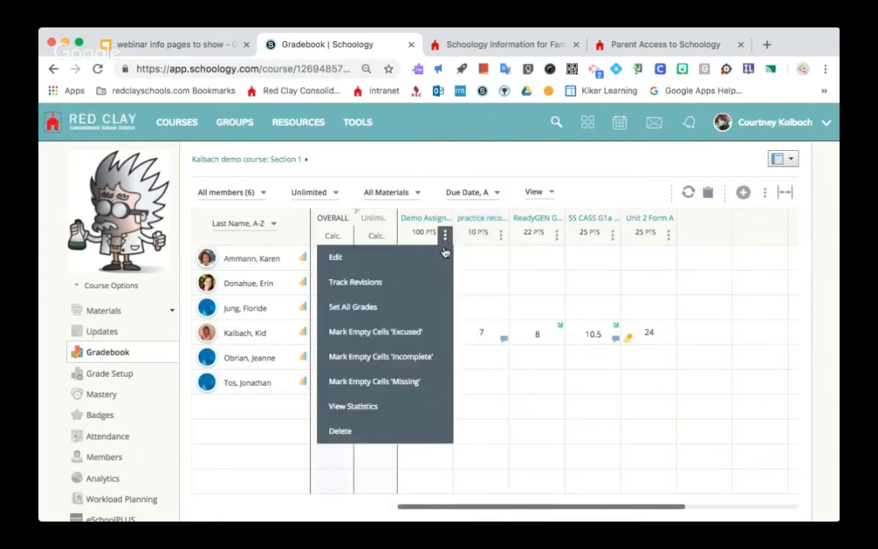
click(396, 308)
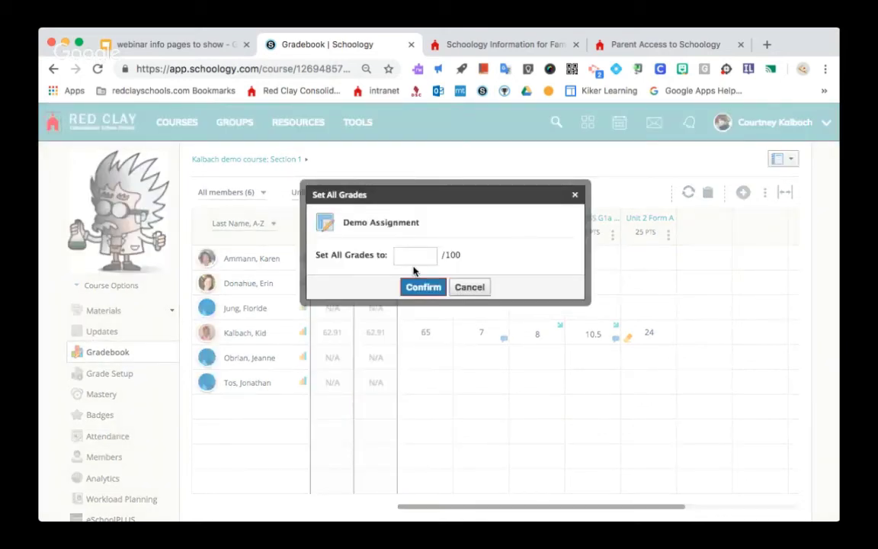
text(80)
click(419, 287)
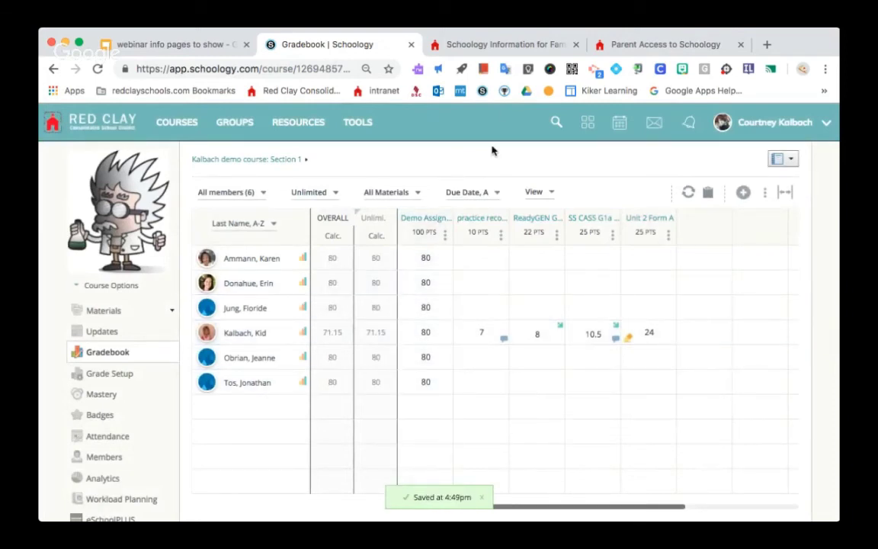
From the gradebook, open Demo Assignment for editing, look over its settings, and cancel the edit.
click(445, 237)
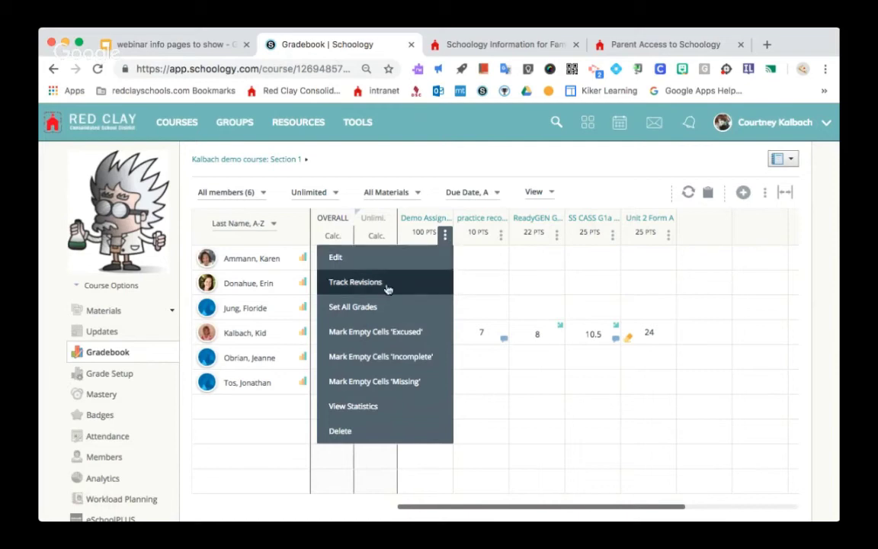
click(356, 261)
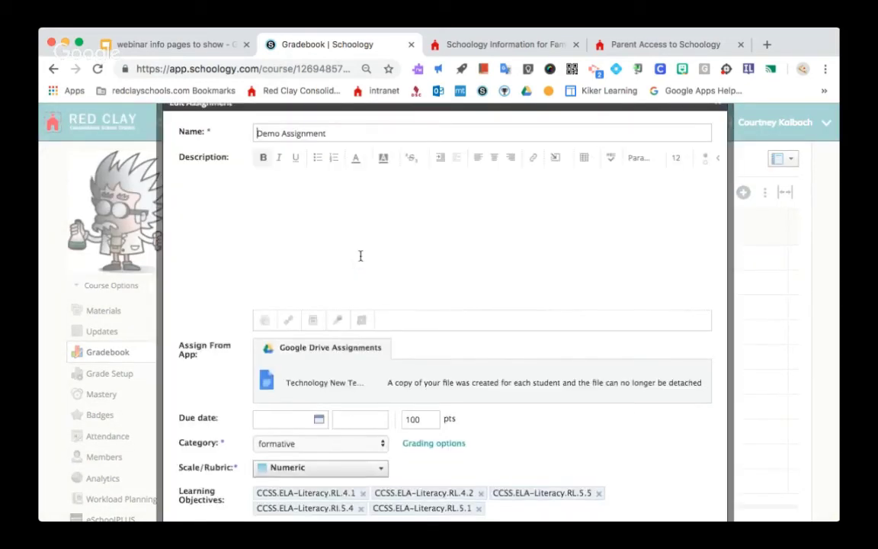
scroll(688, 448, down, 3)
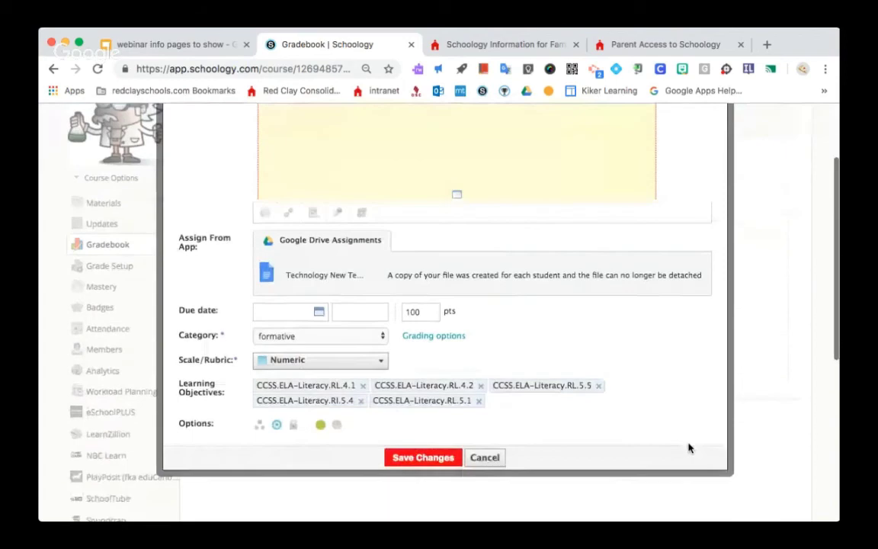
click(487, 458)
scroll(671, 301, up, 3)
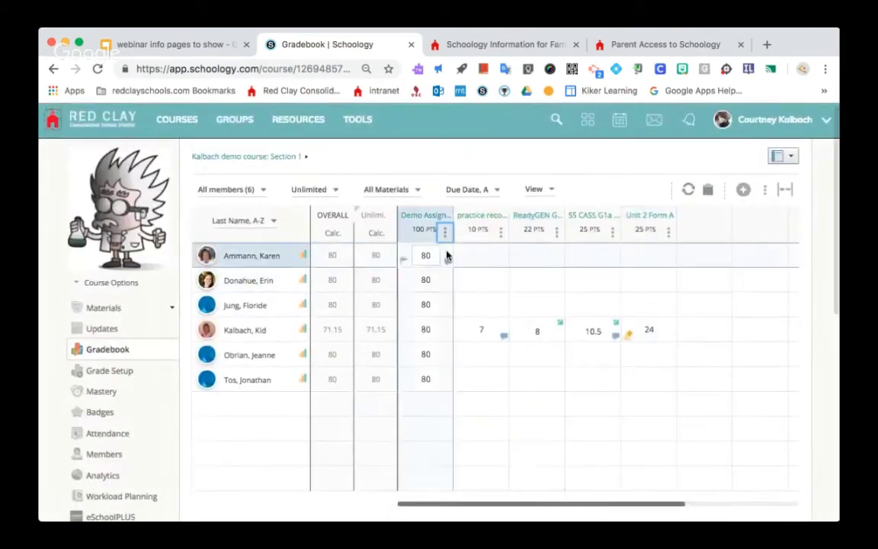
Open Bulk Edit for the gradebook, examine the category, points, rubric and due date fields of all materials, and return to the gradebook.
click(766, 191)
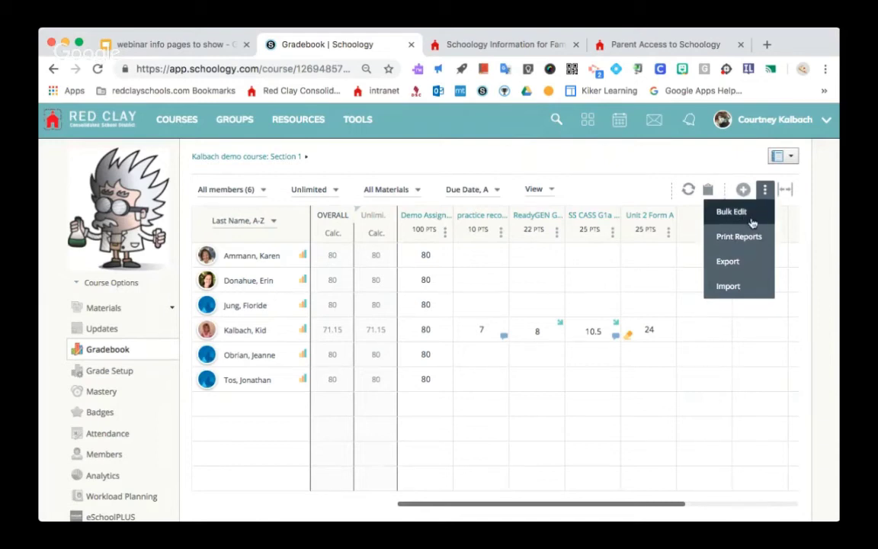
click(750, 221)
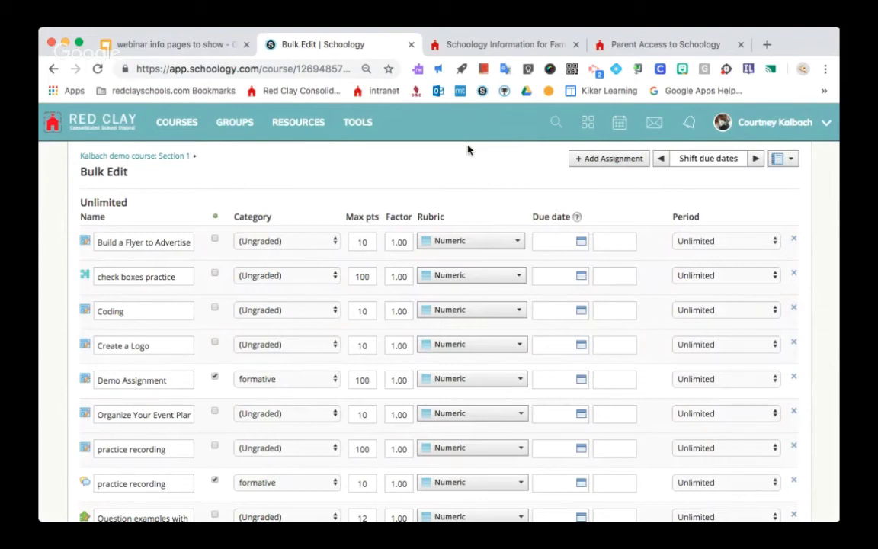
click(298, 243)
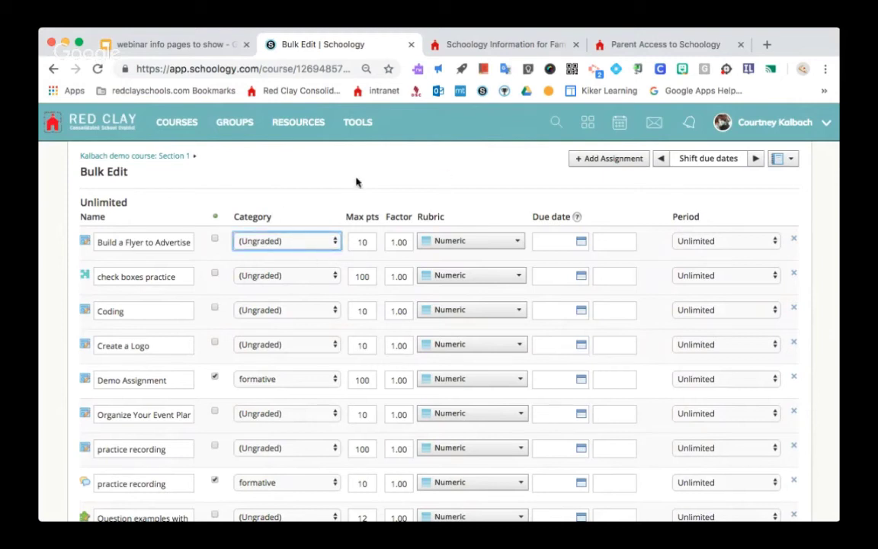
scroll(353, 441, down, 1)
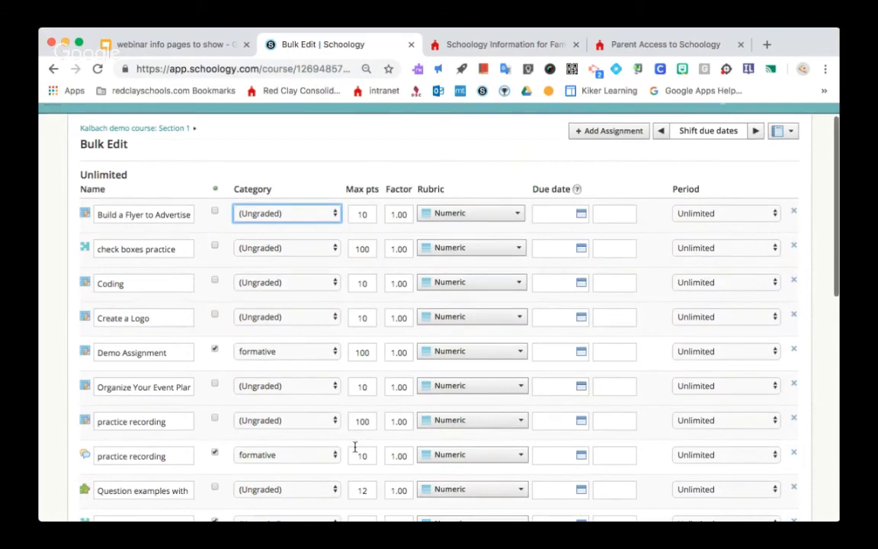
scroll(355, 448, down, 8)
scroll(354, 448, up, 8)
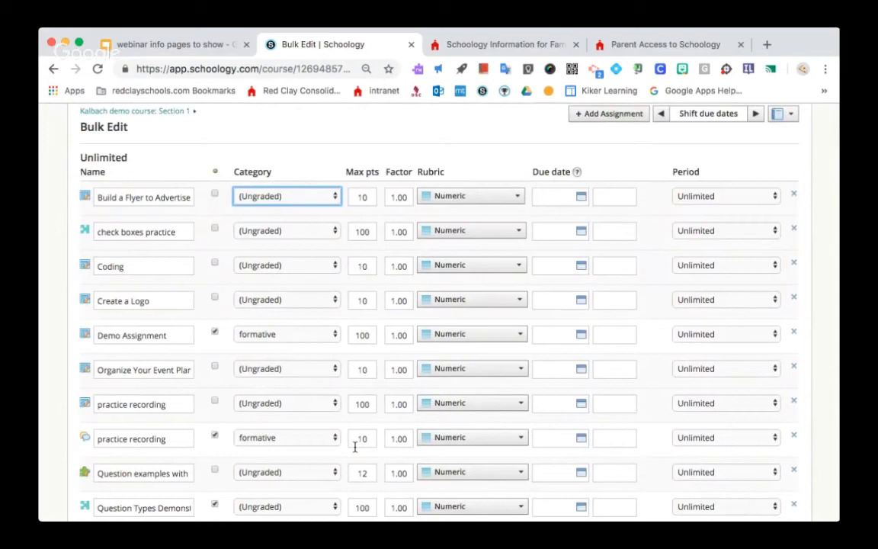
scroll(355, 445, down, 1)
scroll(355, 443, up, 3)
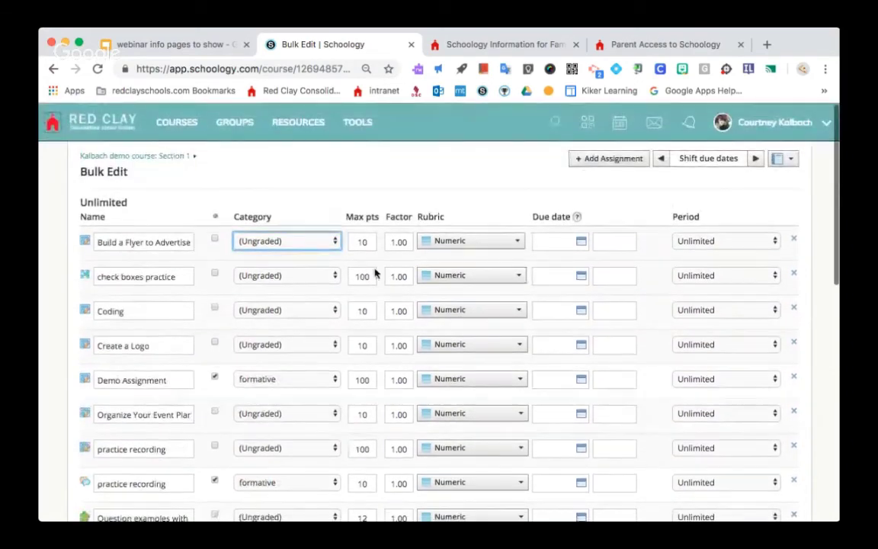
click(53, 68)
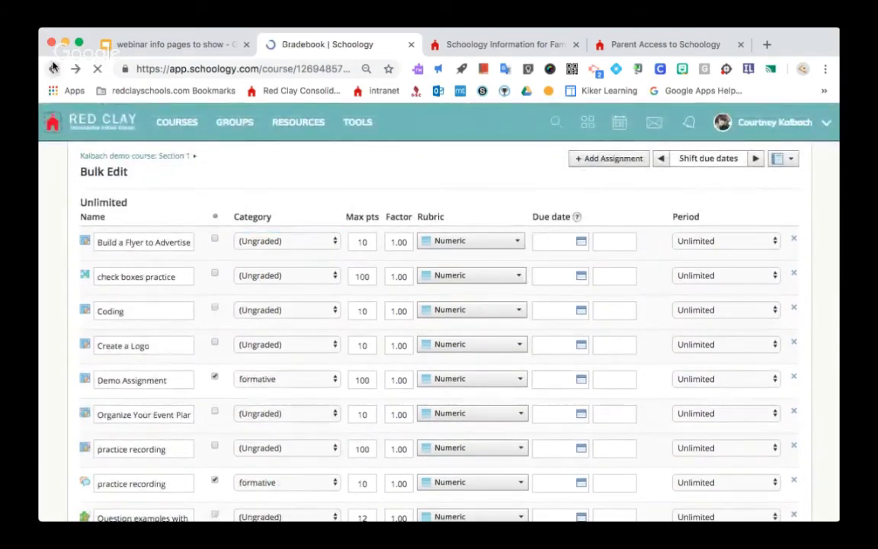
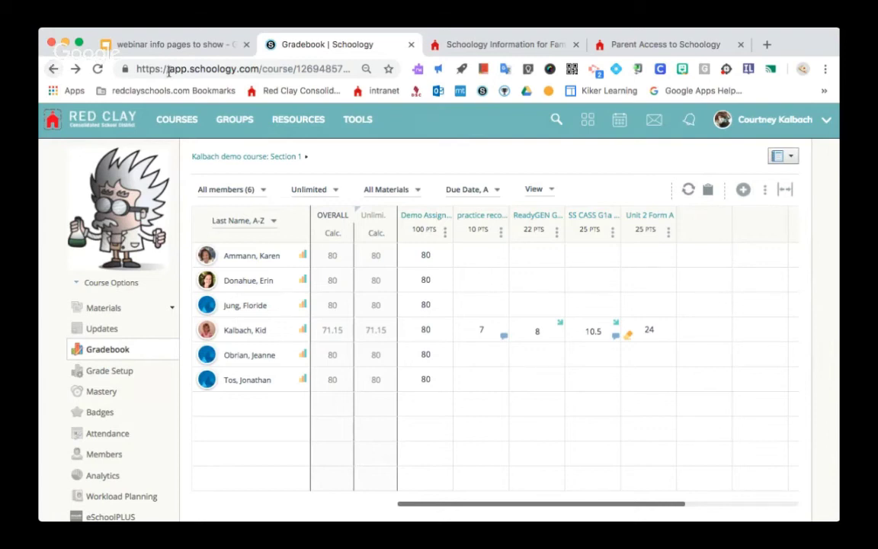
Add a grade column named "science experiment" worth 50 points in the formative category with the Numeric scale.
click(743, 191)
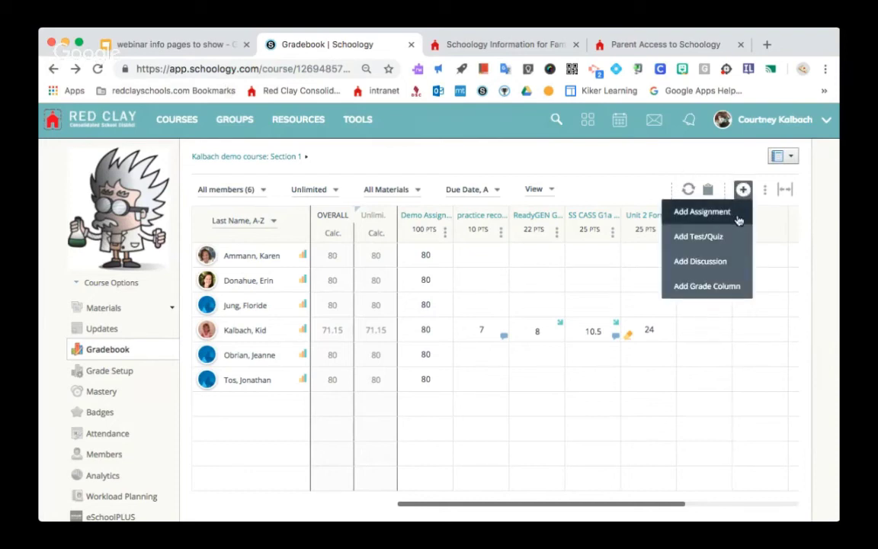
click(709, 287)
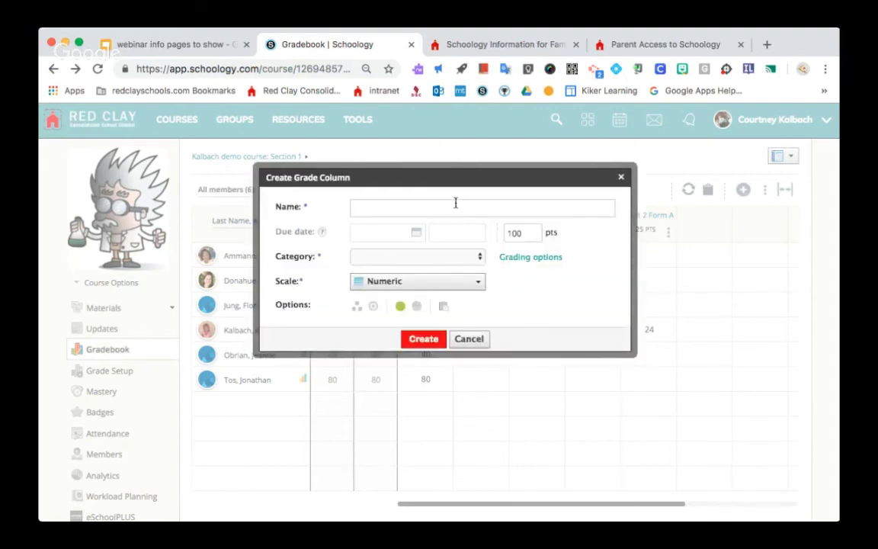
text(science experiment)
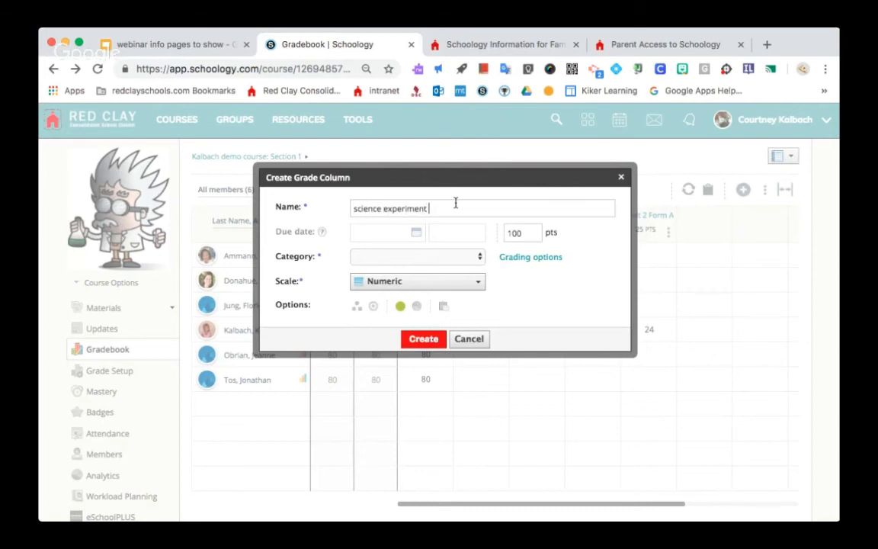
click(525, 232)
key(BackSpace)
key(BackSpace)
key(BackSpace)
text(50)
click(455, 256)
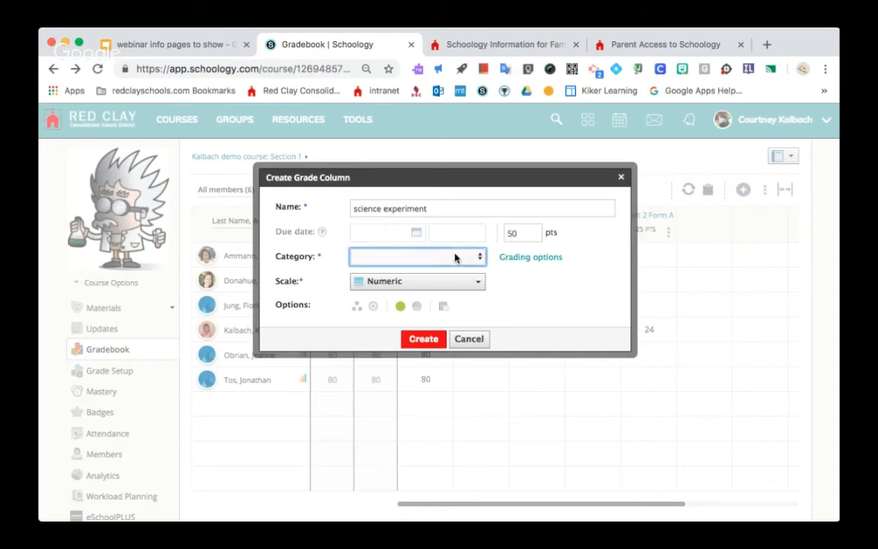
click(427, 289)
click(423, 338)
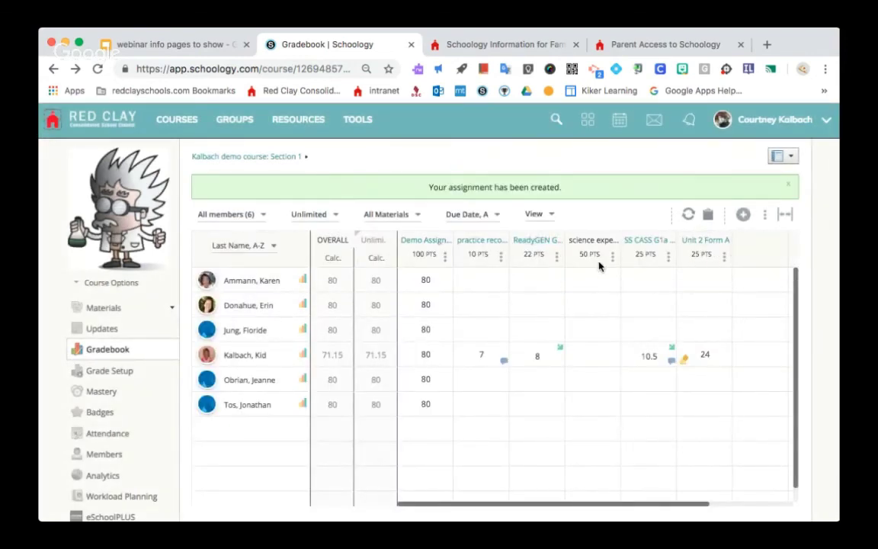
Enter science experiment grades of 45, 50, 40 and 35 for the first four listed students.
click(594, 283)
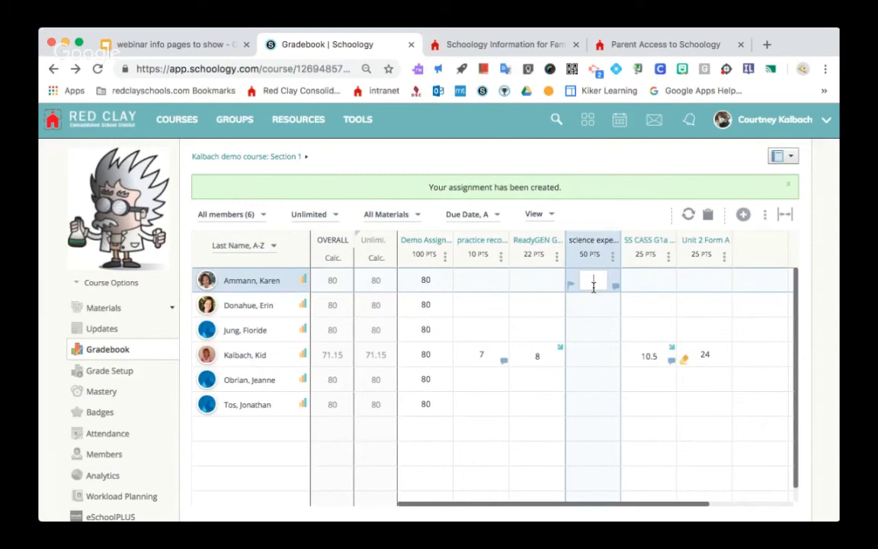
text(45)
key(Return)
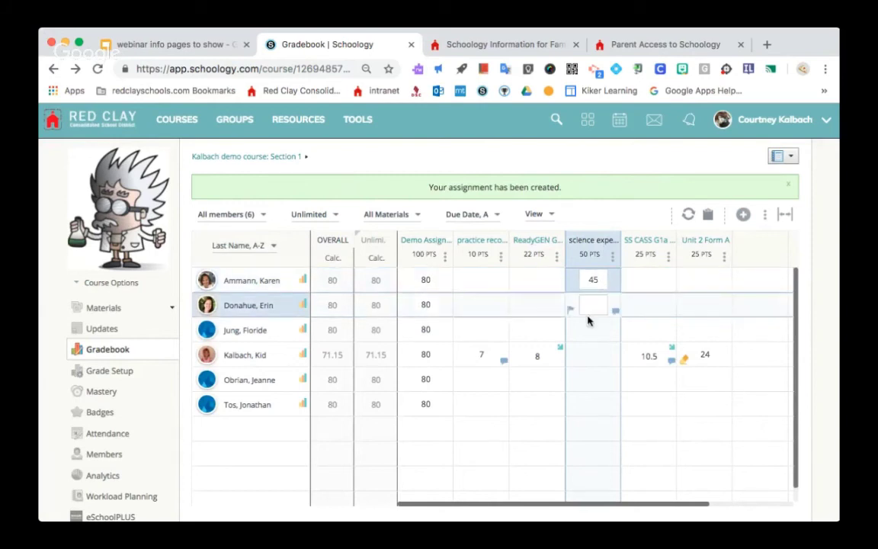
text(50)
key(Return)
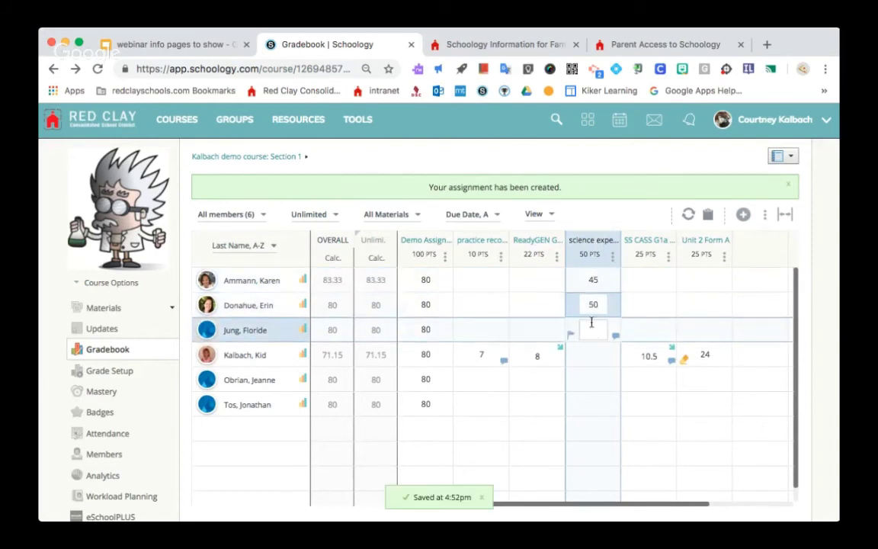
text(40)
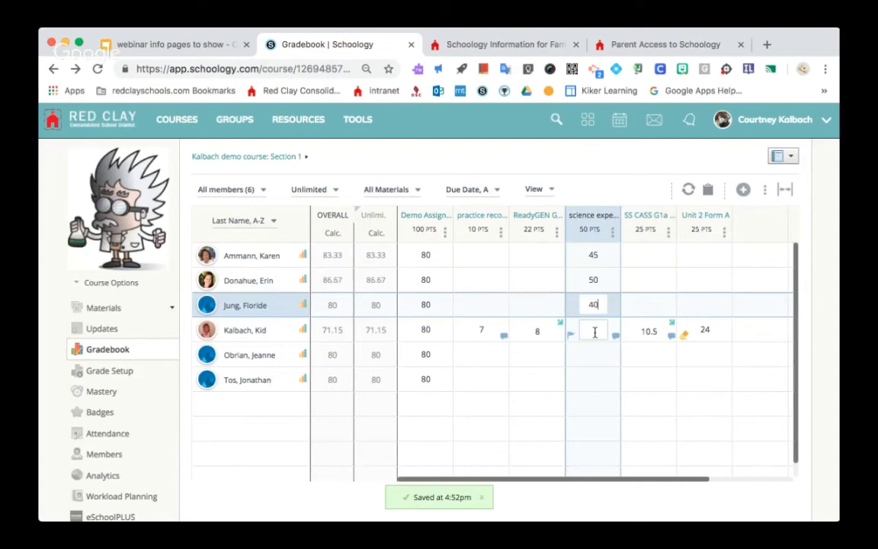
key(Return)
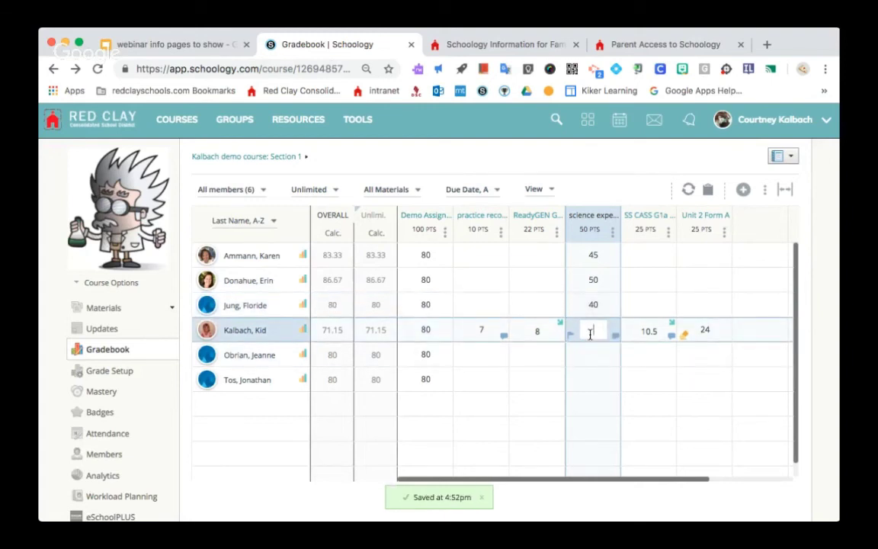
text(35)
click(590, 204)
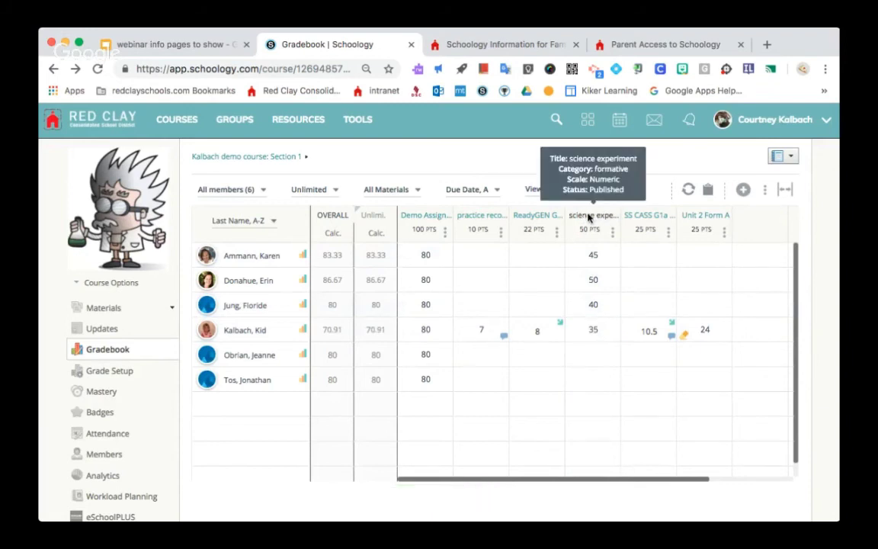
double_click(587, 216)
click(663, 163)
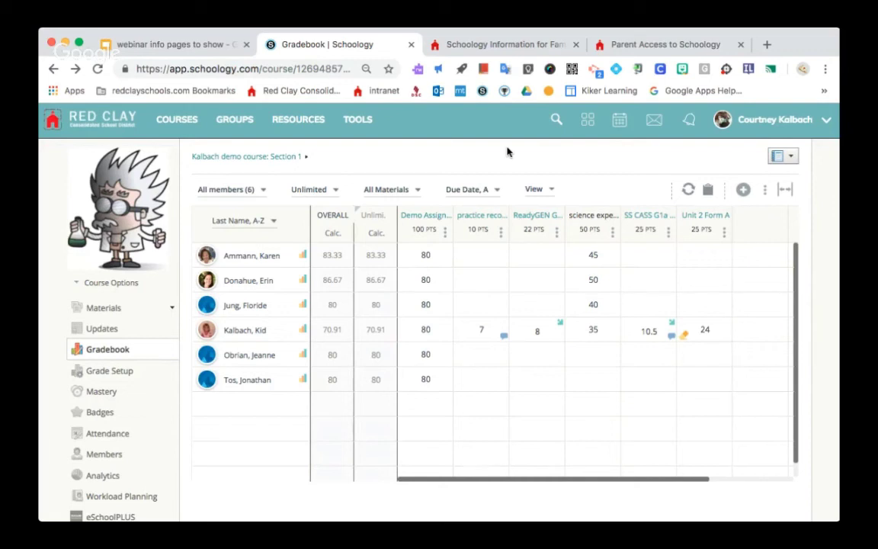
In Mastery, examine student achievement across the learning objectives and the assignment aligned to CCSS.ELA-Literacy.RL.4.1, and return to the overview.
click(112, 392)
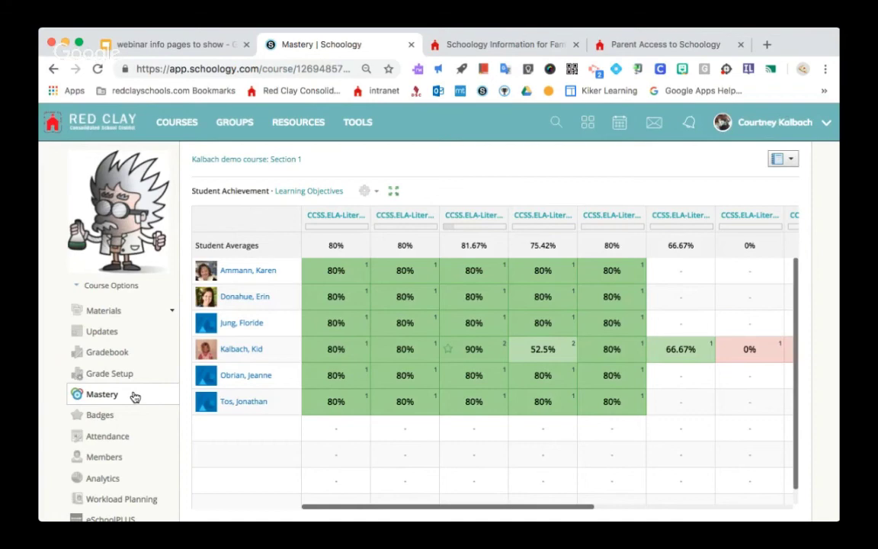
scroll(69, 396, up, 5)
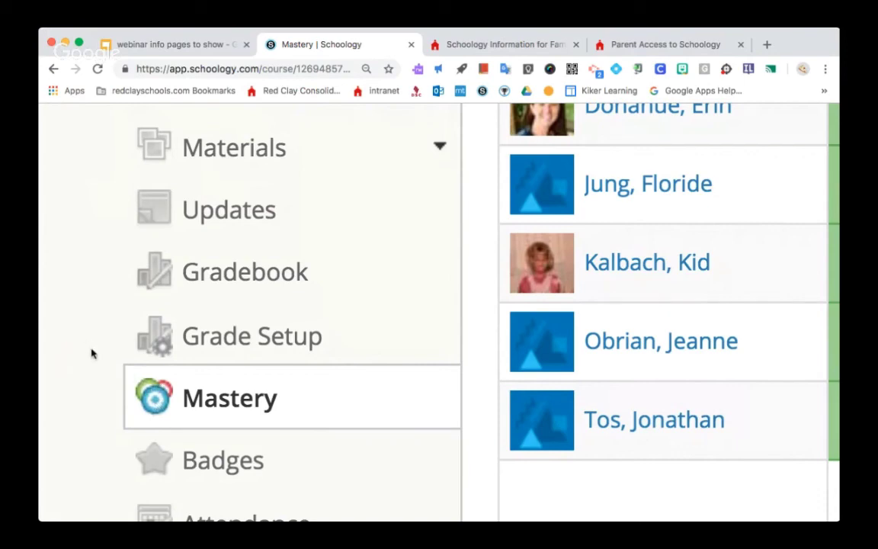
scroll(91, 353, down, 5)
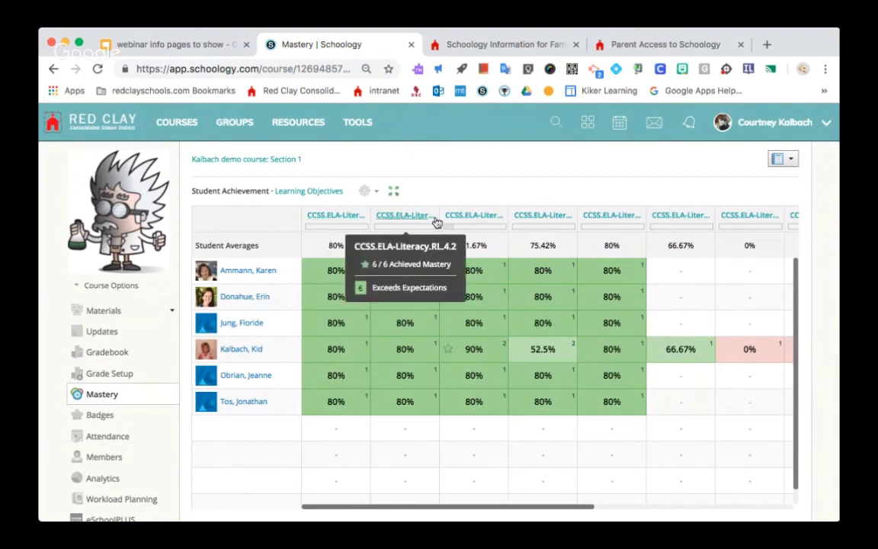
mouse_move(495, 217)
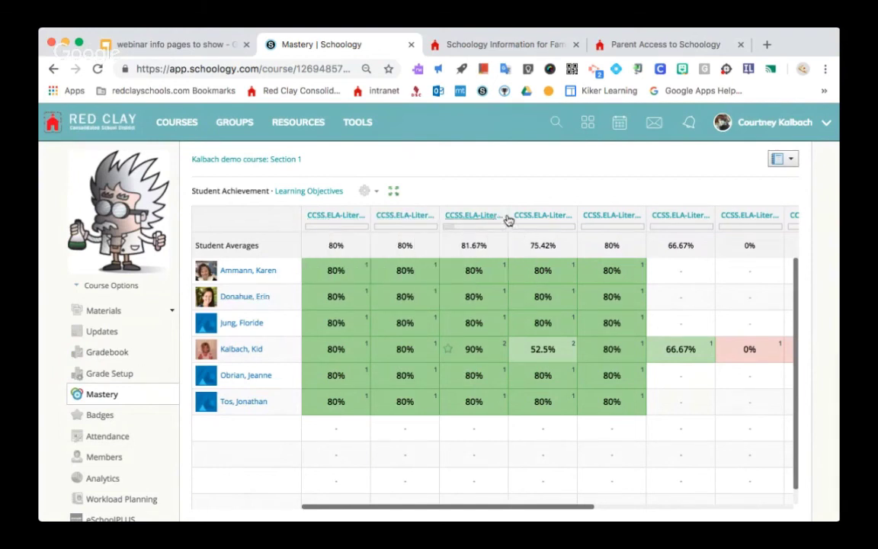
mouse_move(560, 218)
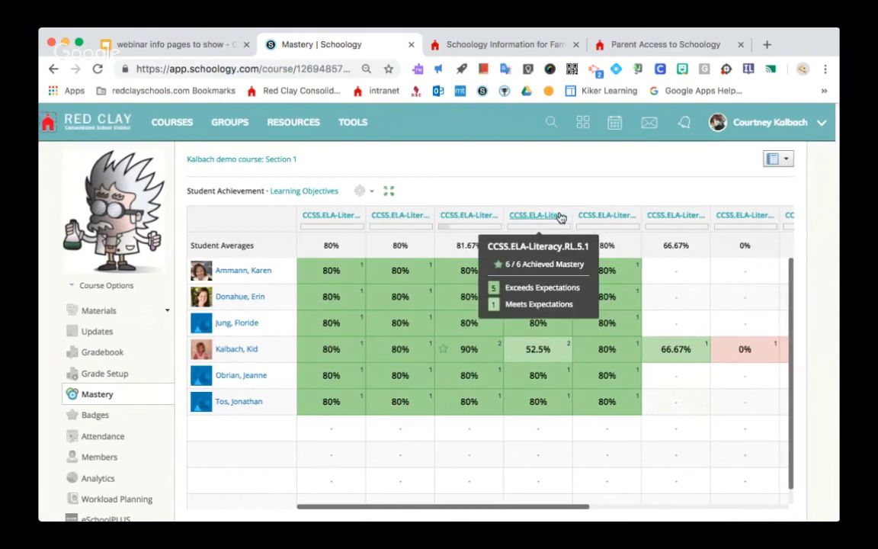
scroll(579, 296, right, 10)
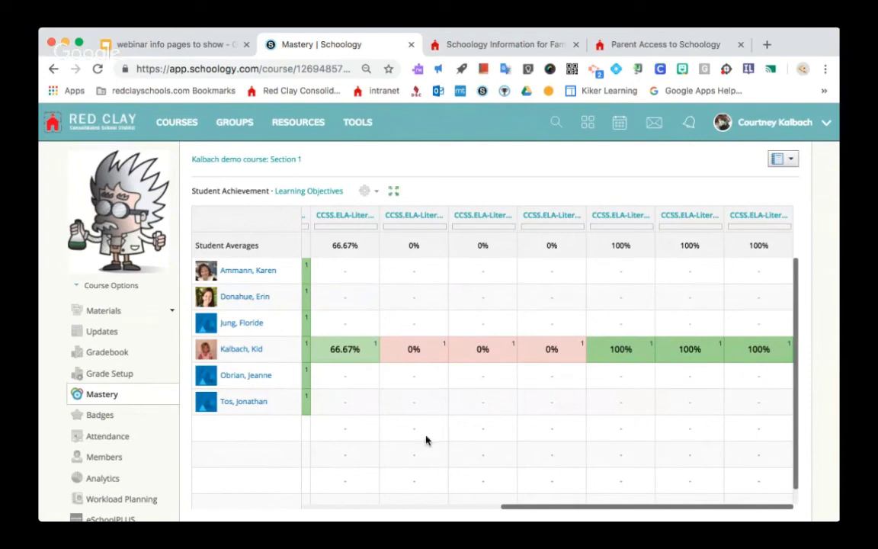
scroll(513, 313, left, 10)
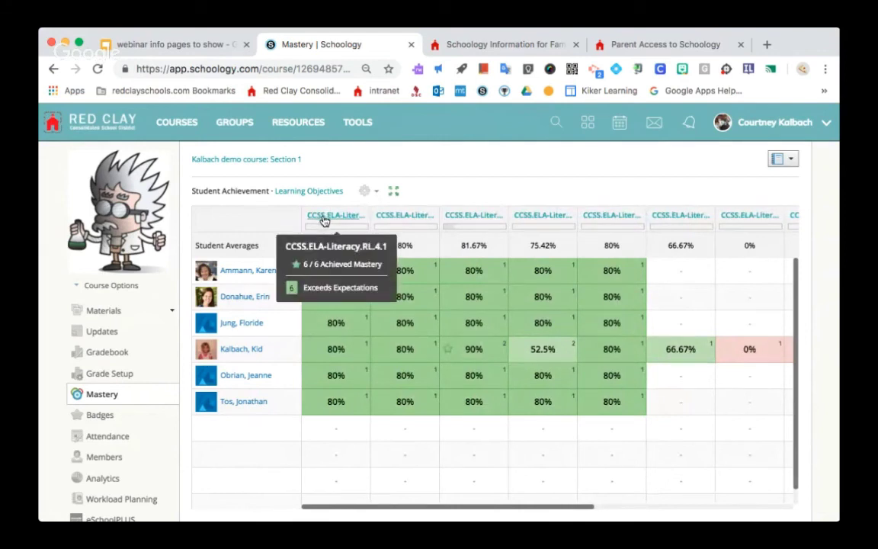
click(324, 218)
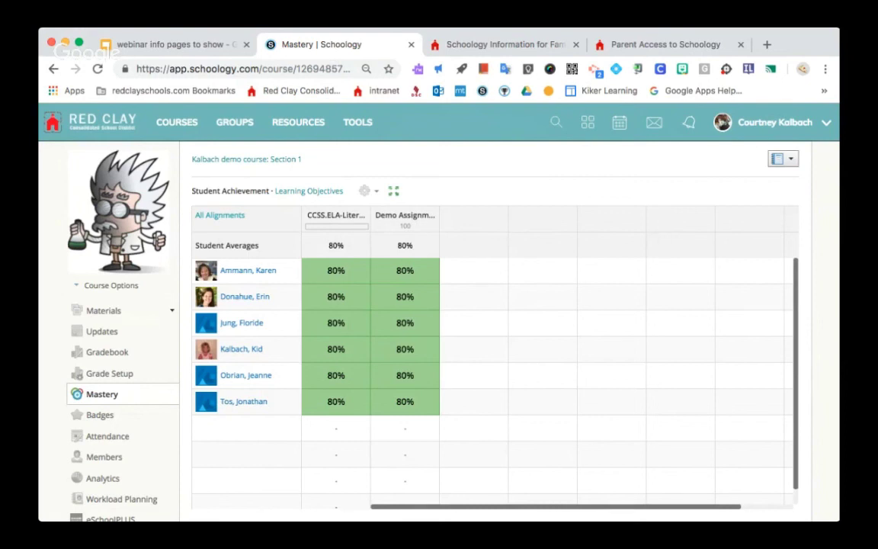
click(55, 70)
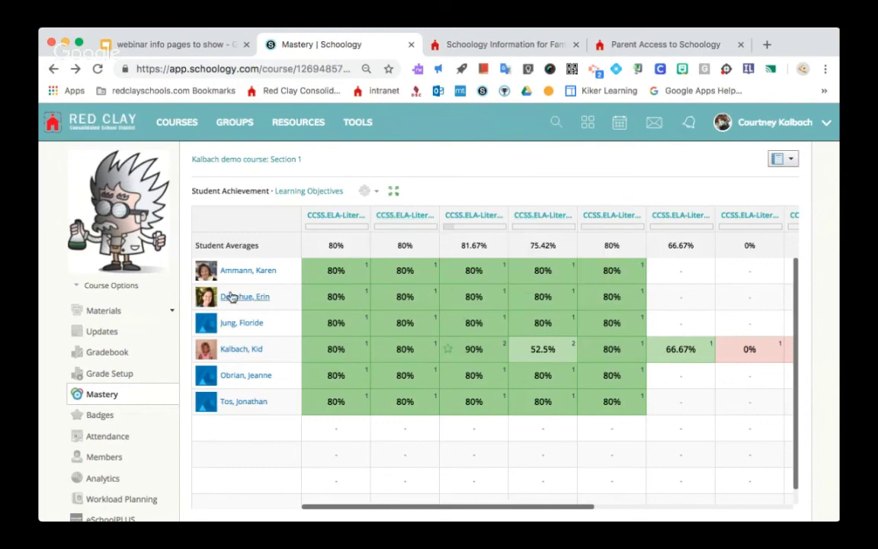
Open the fourth listed student's objectives report and review the grades and progress charts for each learning objective.
click(238, 350)
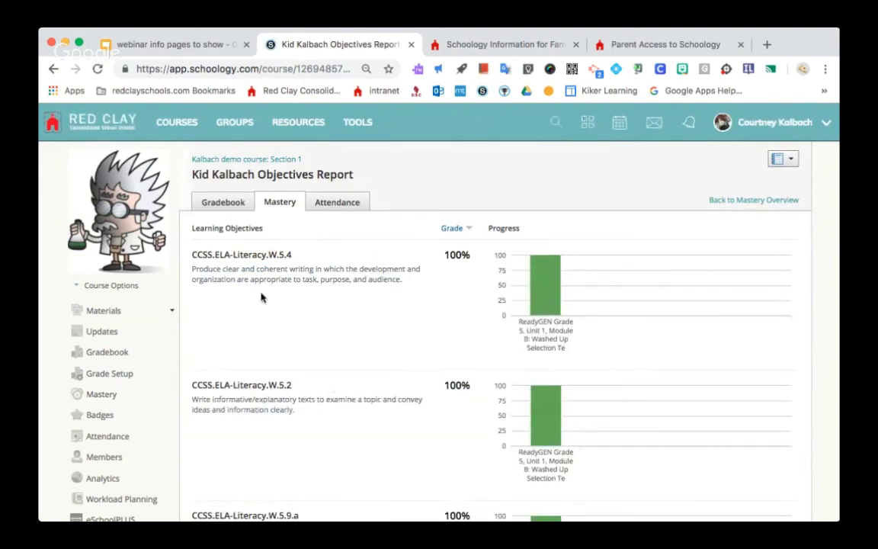
scroll(416, 337, down, 2)
scroll(415, 337, down, 3)
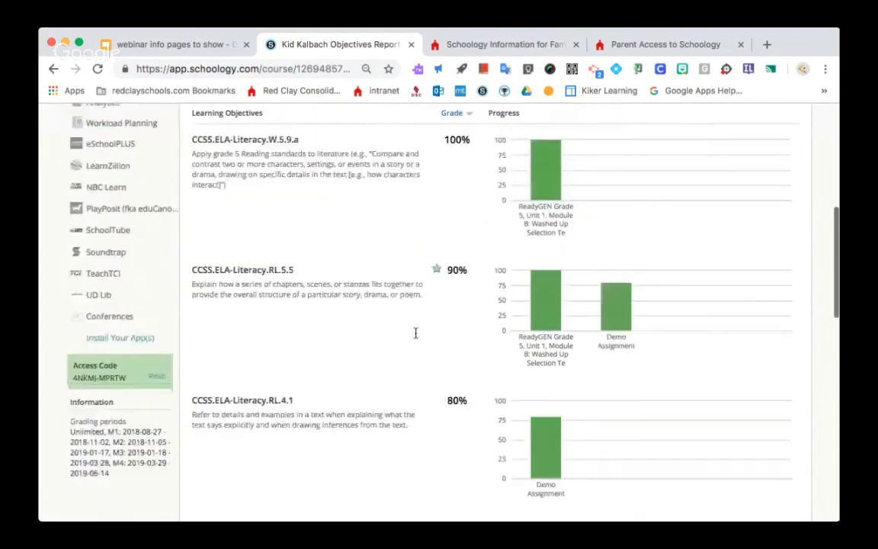
Examine the grades and progress bars for the remaining learning objectives in the student's report, including RL.5.5 and RL.5.1, and return to the Mastery overview.
scroll(415, 336, up, 1)
scroll(329, 275, down, 1)
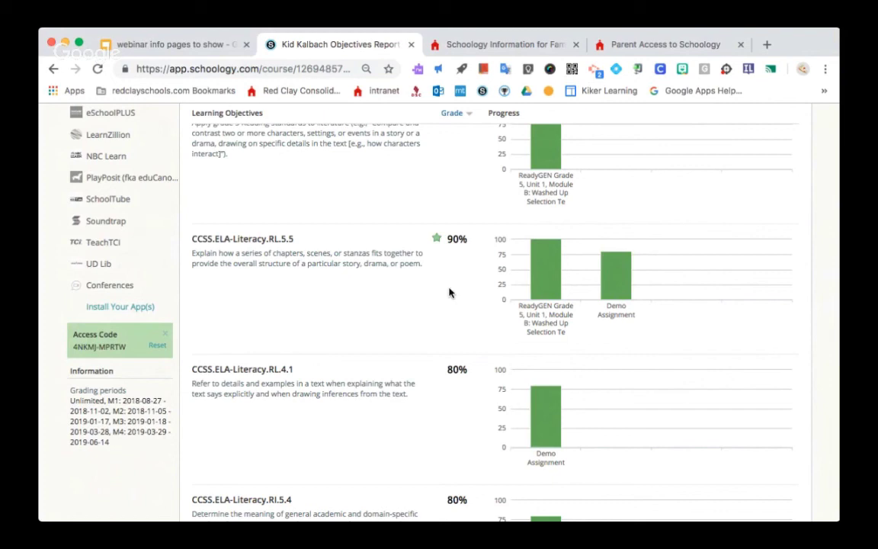
mouse_move(534, 291)
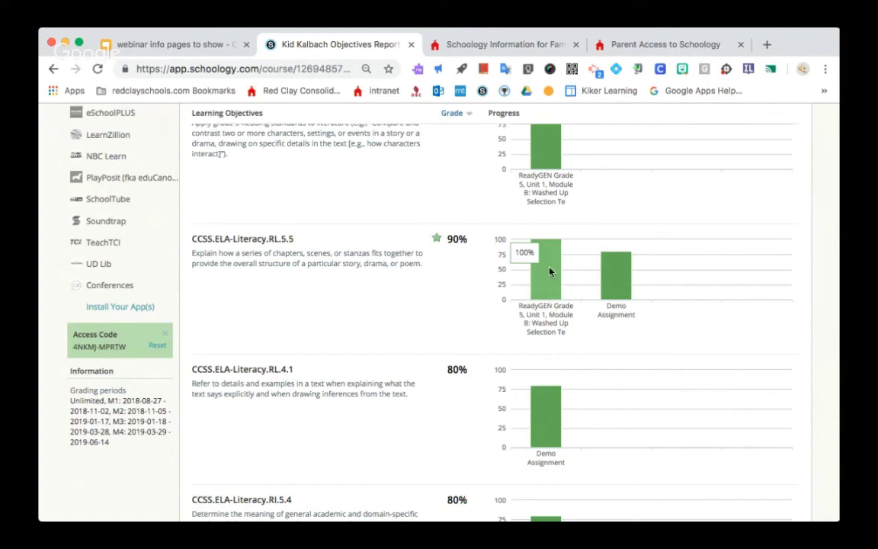
mouse_move(618, 274)
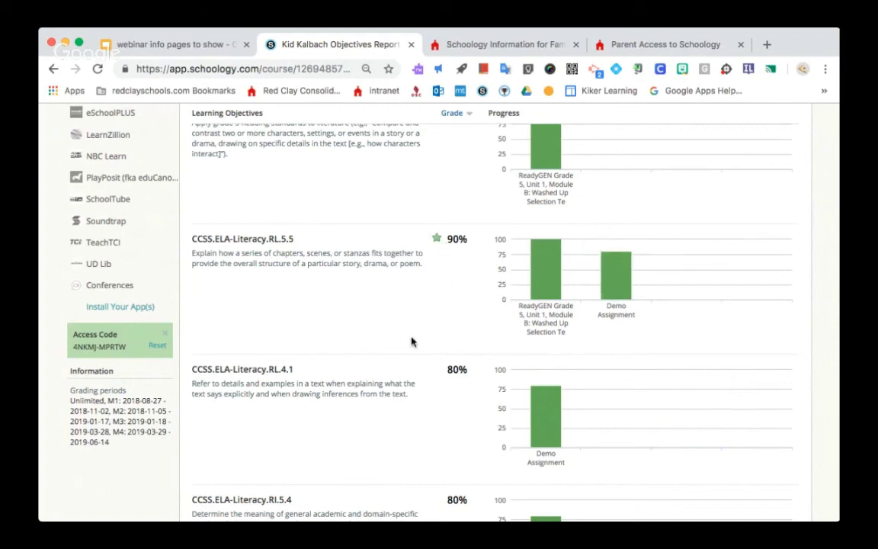
scroll(412, 341, down, 2)
scroll(337, 296, down, 4)
scroll(330, 392, down, 1)
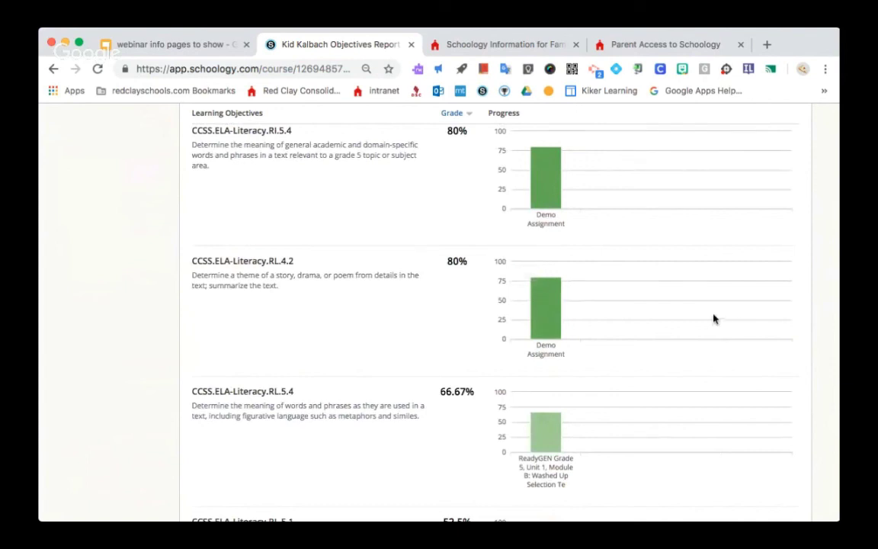
scroll(385, 312, down, 5)
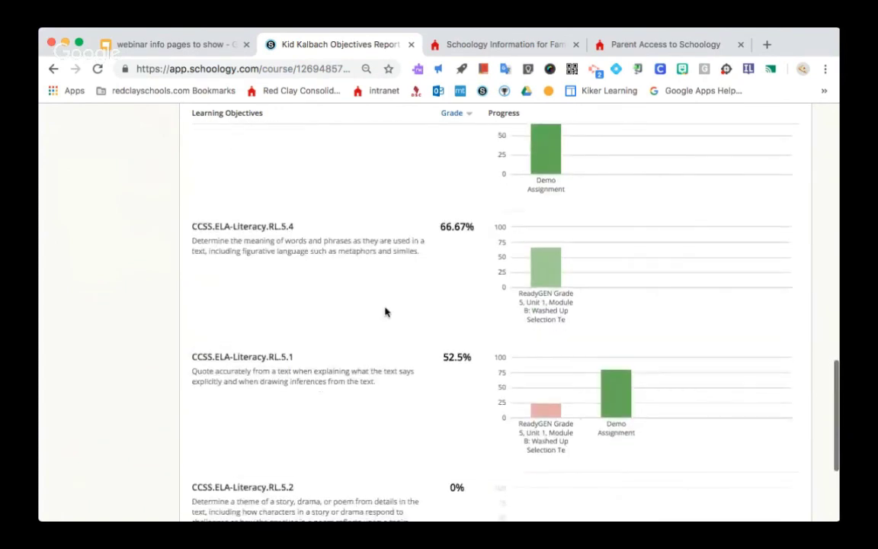
scroll(385, 311, down, 5)
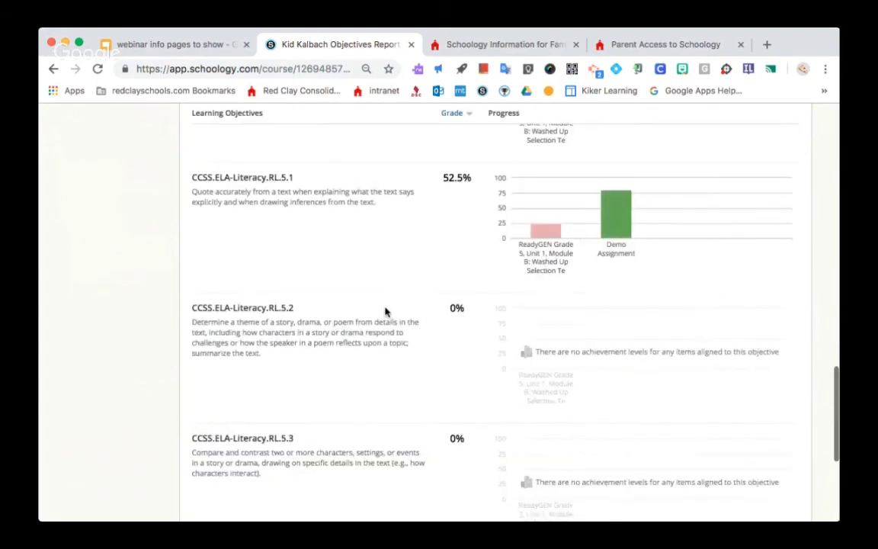
scroll(385, 310, up, 15)
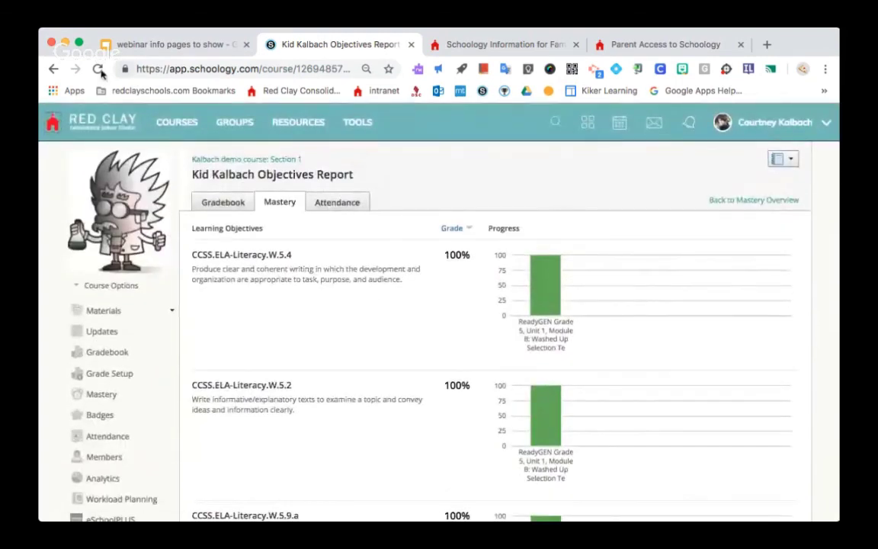
click(52, 69)
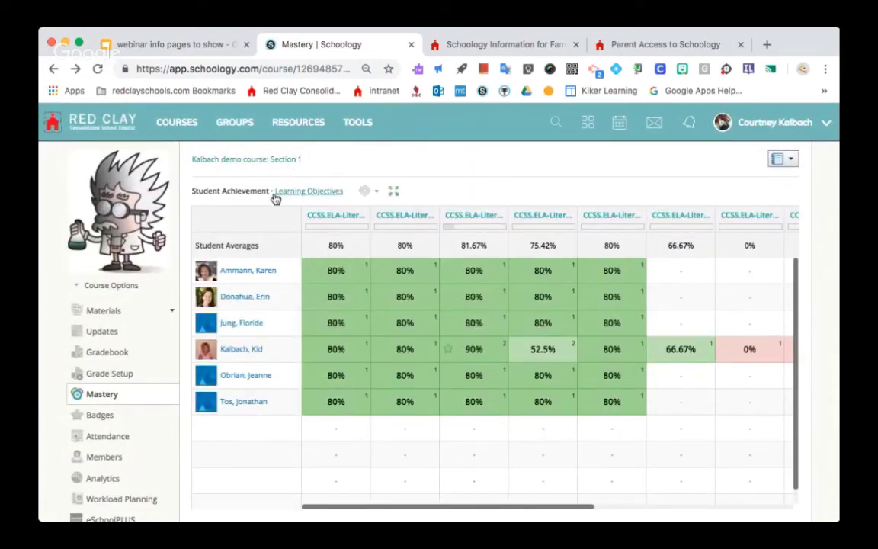
Review the class progress charts for each learning objective in Mastery and return to the Student Achievement view.
click(322, 192)
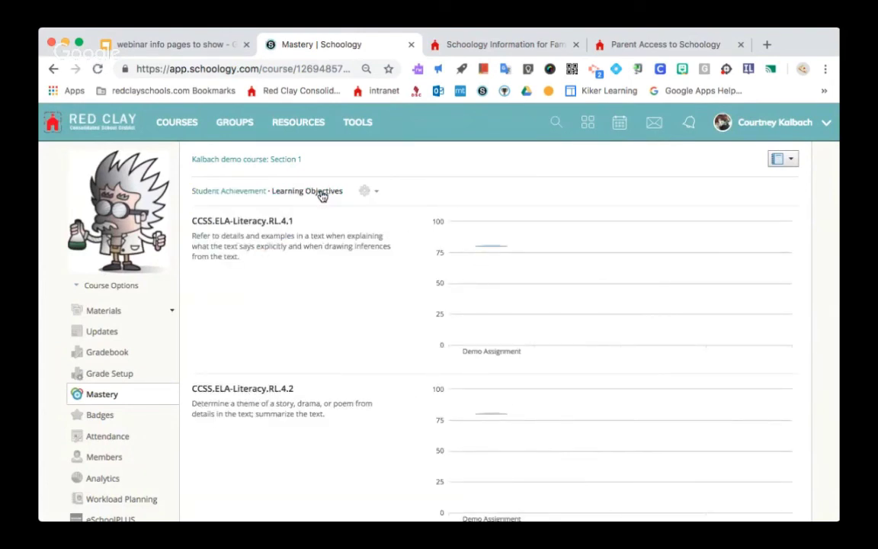
scroll(377, 293, down, 6)
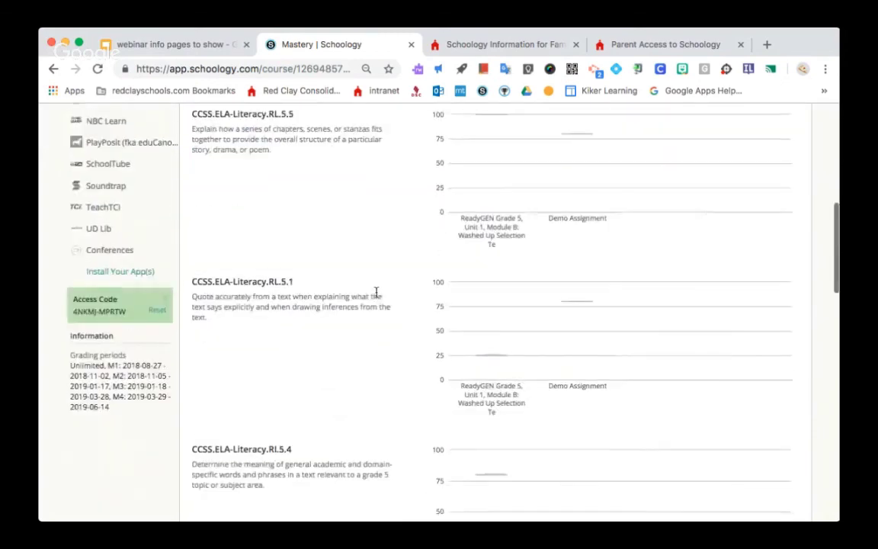
scroll(376, 292, down, 2)
scroll(376, 292, up, 10)
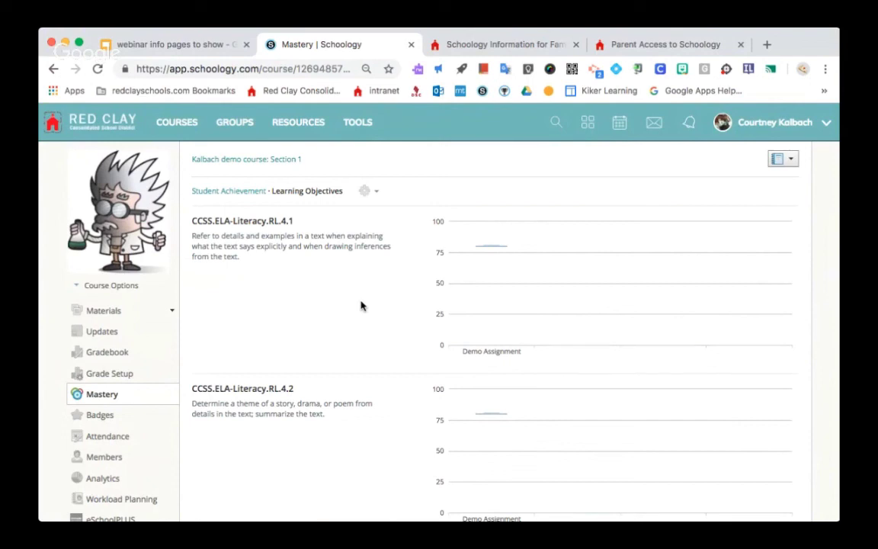
click(53, 70)
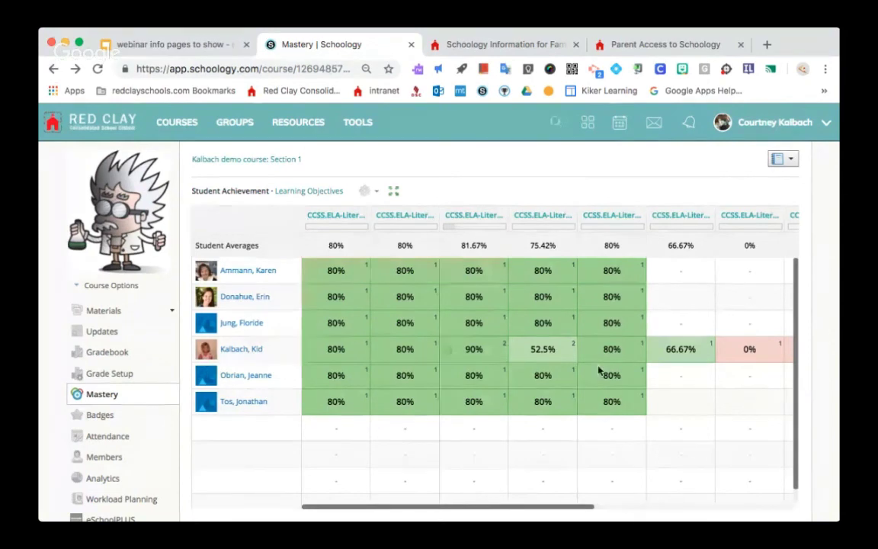
In the Mastery settings, set the Meets Expectations minimum to 70% and the Exceeds Expectations minimum to 90%.
scroll(647, 424, right, 5)
scroll(646, 424, right, 3)
scroll(646, 424, left, 6)
click(373, 197)
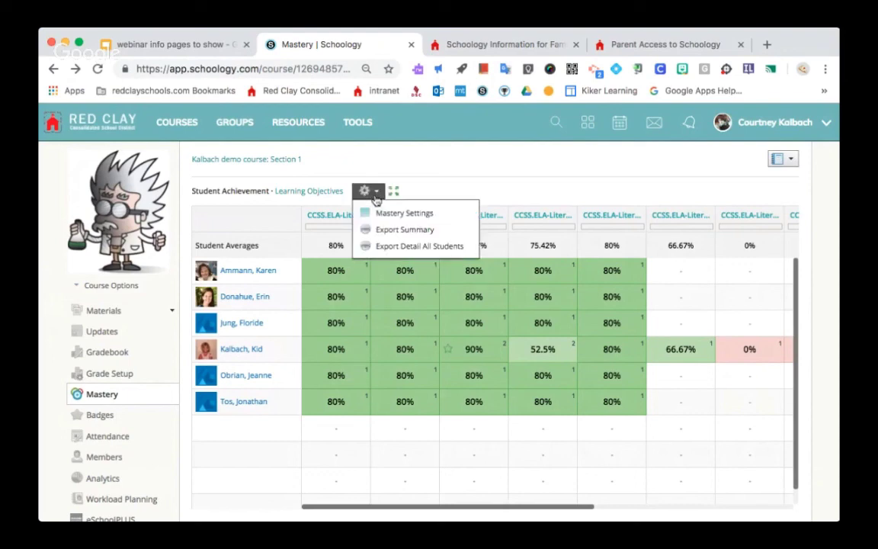
click(431, 217)
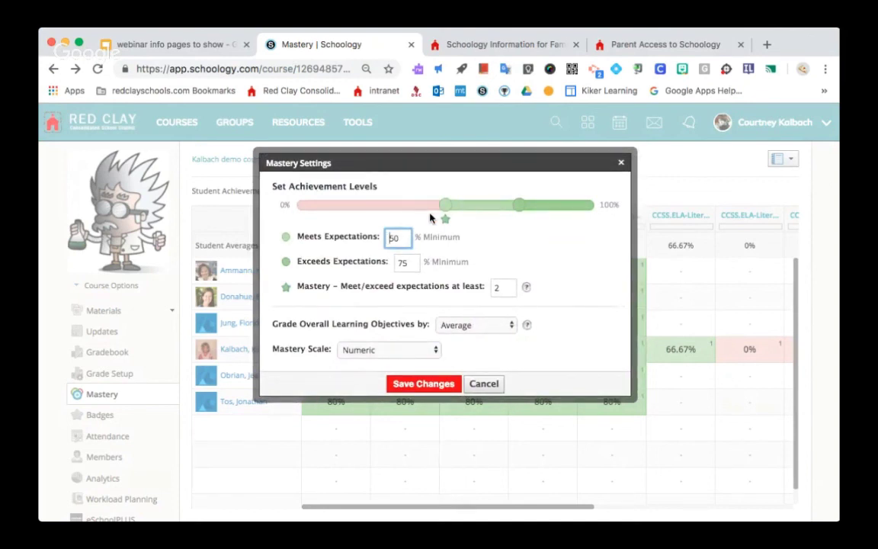
drag(404, 240, 383, 242)
text(70)
click(403, 262)
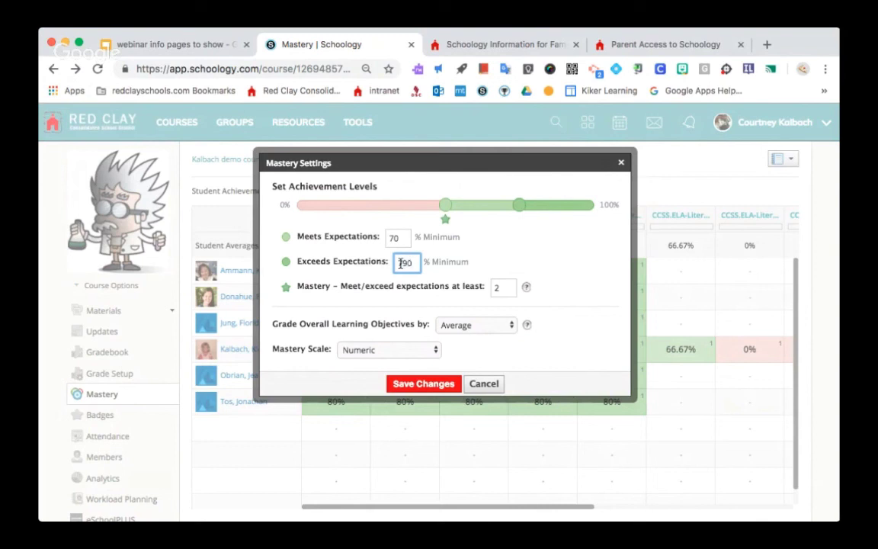
key(BackSpace)
text(80)
Require meeting or exceeding expectations at least 4 times for mastery, and save the Mastery settings.
click(505, 287)
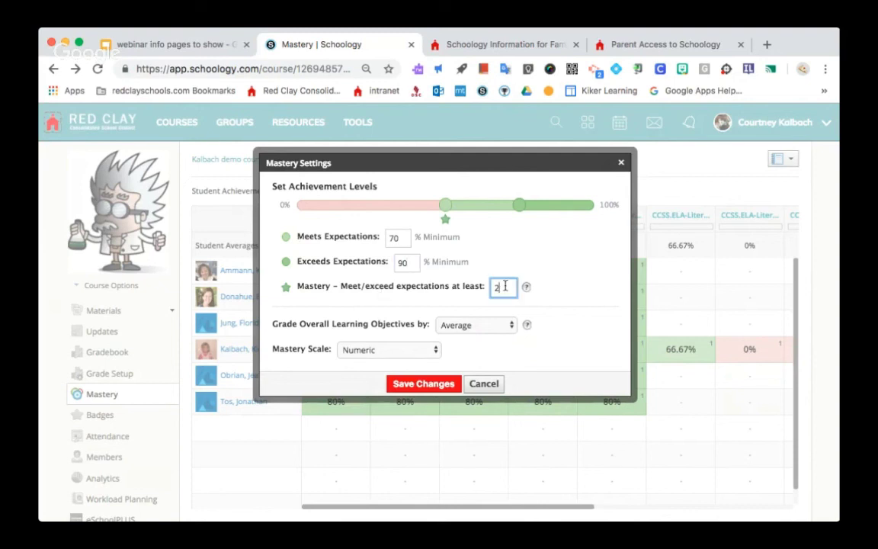
key(BackSpace)
text(4)
click(435, 386)
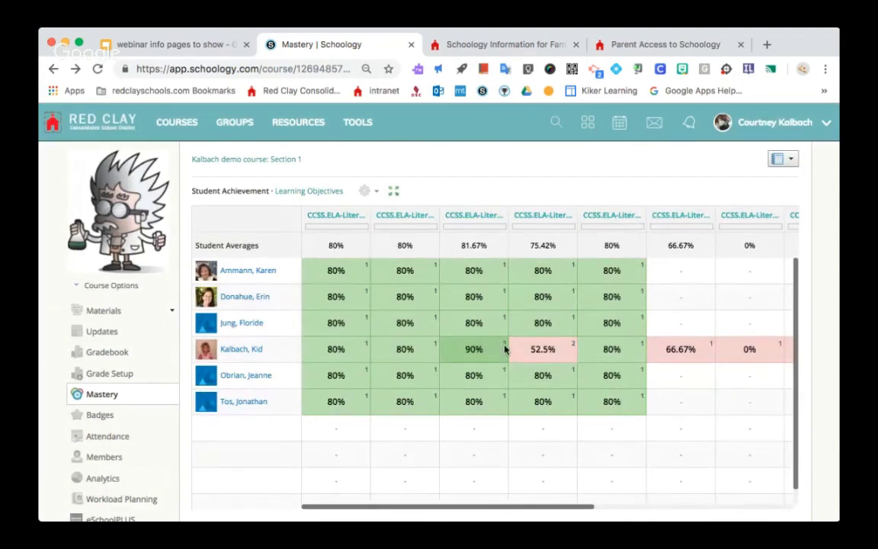
Check the colour-coded student achievement levels across all learning objectives against the new thresholds.
mouse_move(504, 349)
scroll(637, 433, right, 2)
scroll(637, 435, right, 5)
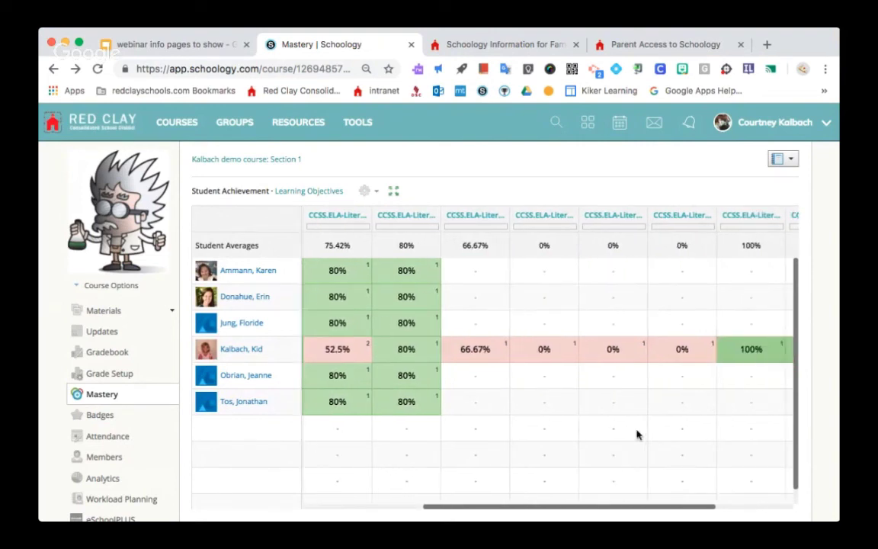
scroll(637, 435, left, 7)
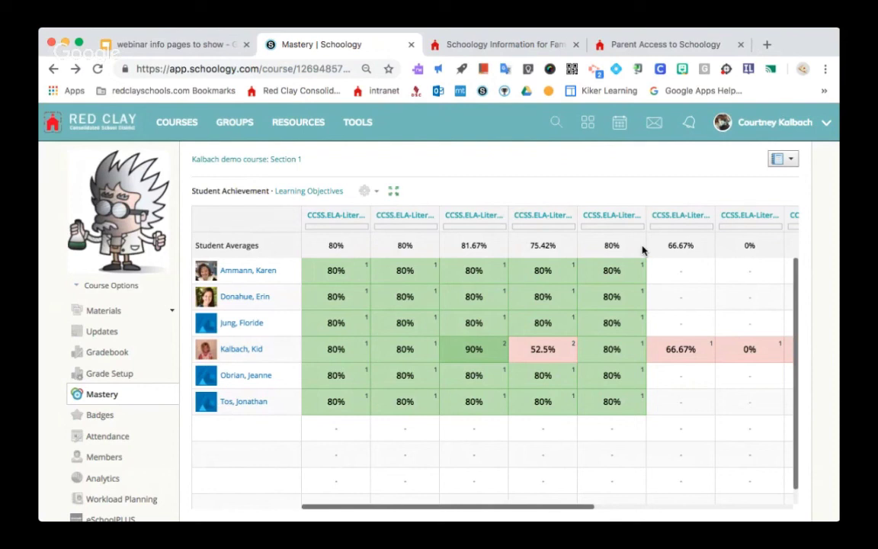
Leave Mastery and open the course's Gradebook.
click(116, 374)
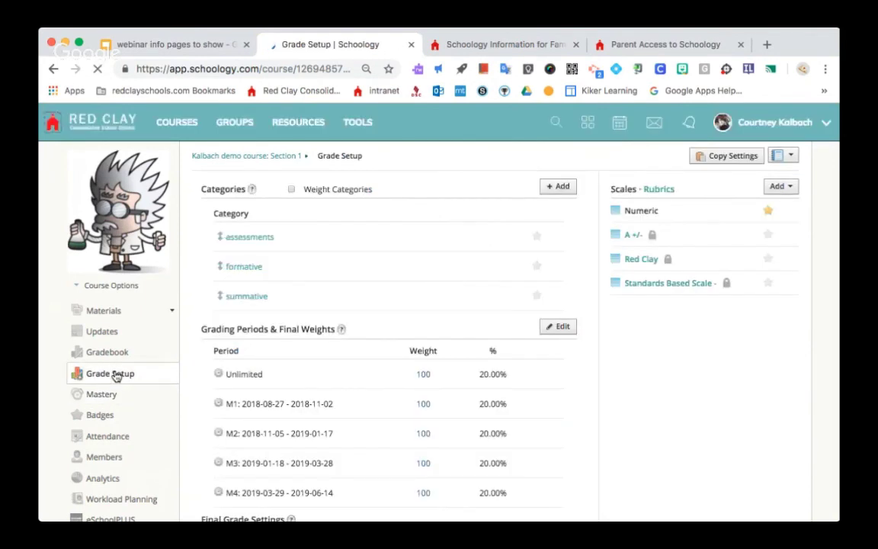
click(124, 353)
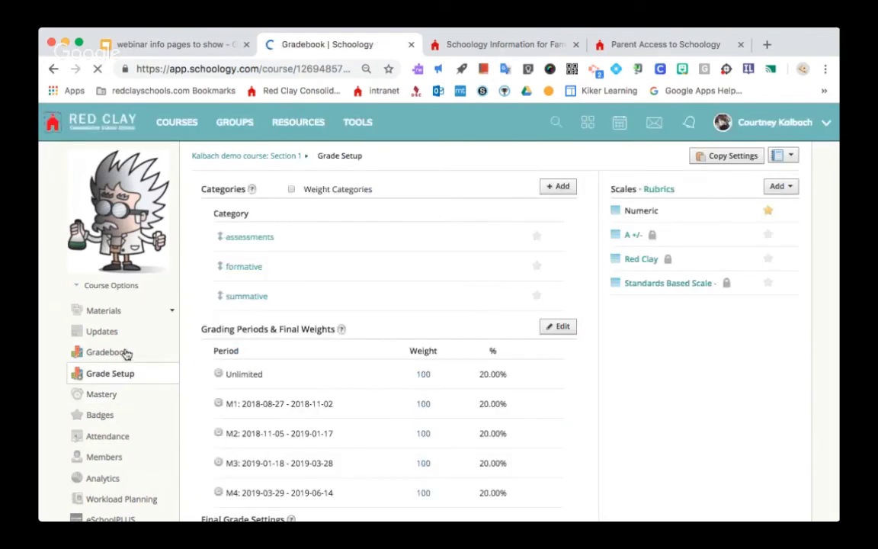